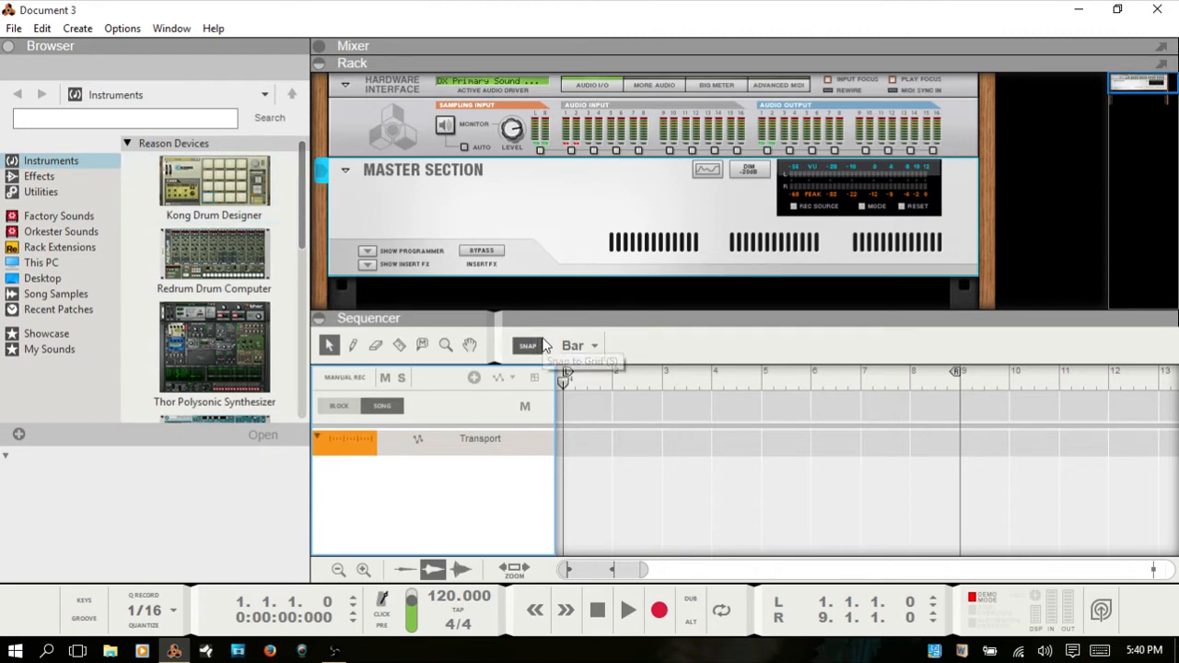
- Enlarge the rack, add a Kong Drum Designer to it and expand its drum and FX section
key("F6")
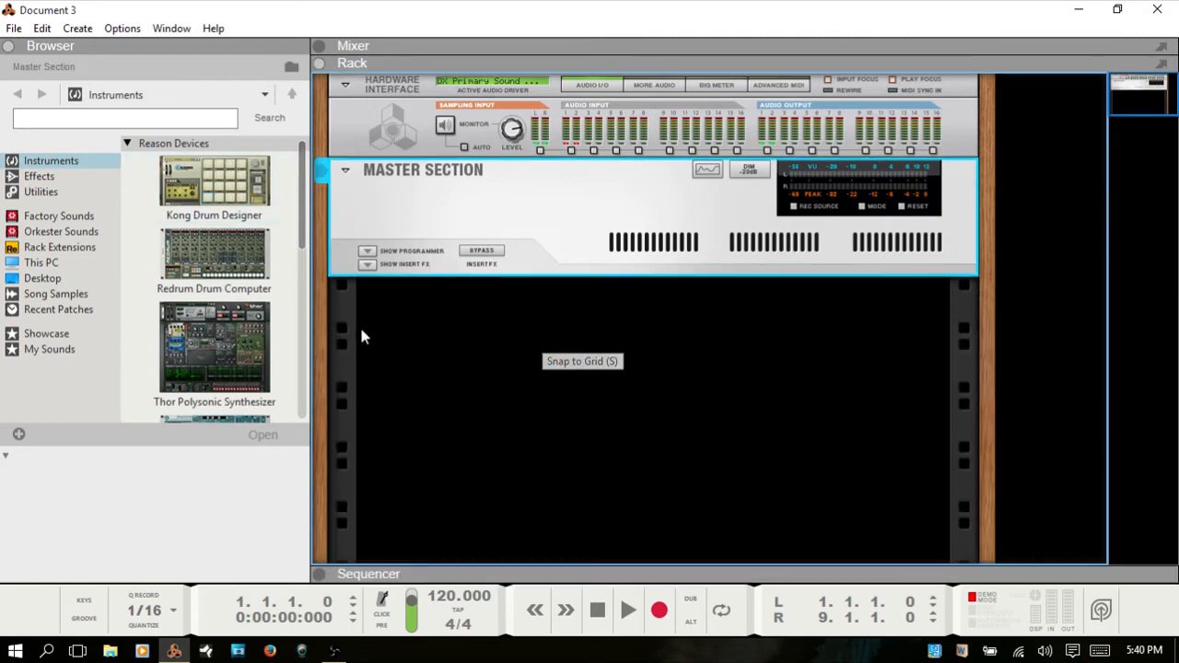
left_click_drag(205, 174, 540, 376)
scroll(559, 339, "down", 2)
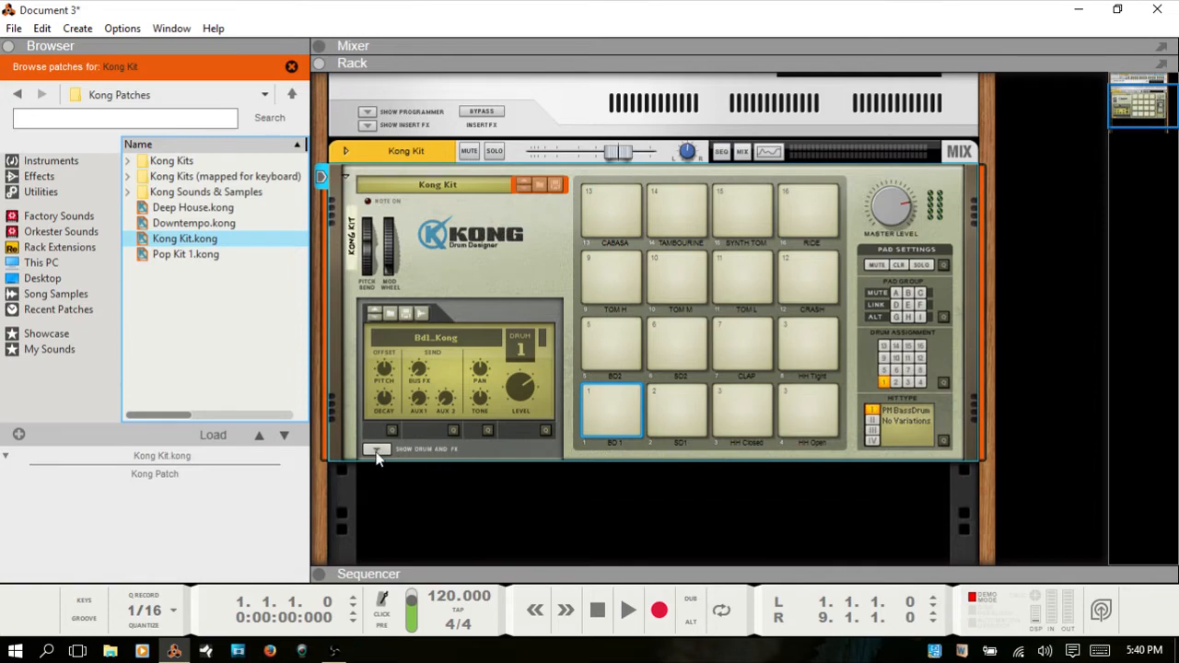
left_click(375, 450)
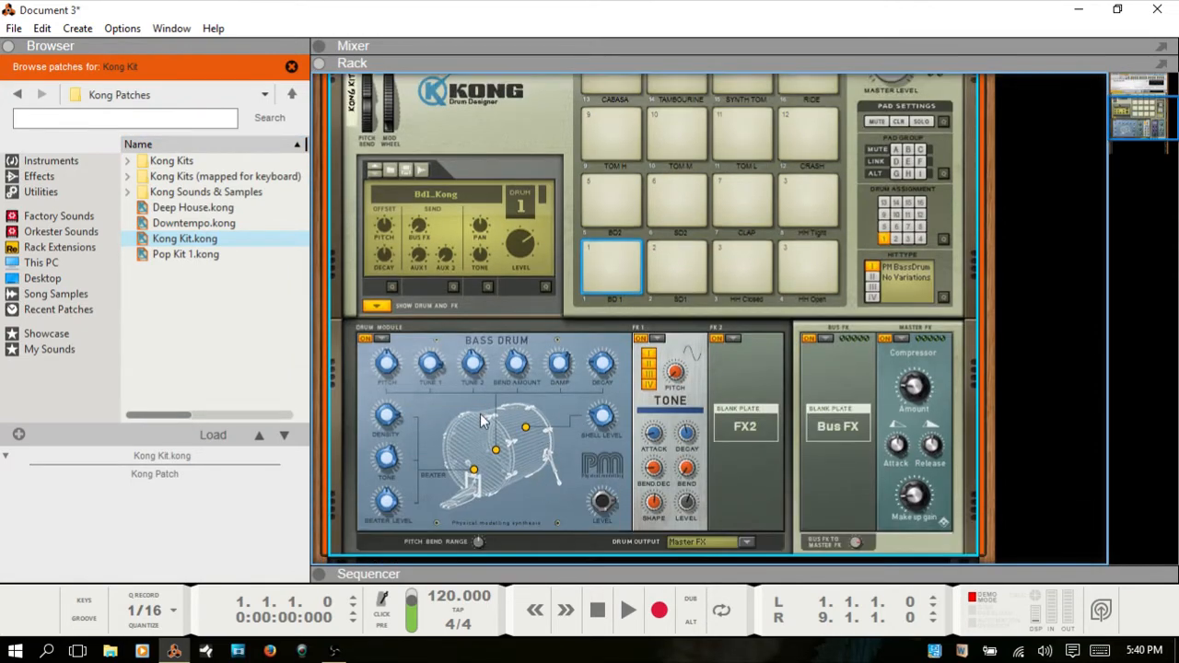
- Audition the BD 1, SD1 and HH Closed pads to view the drum module behind each one
left_click(621, 264)
left_click(608, 267)
left_click(677, 262)
left_click(743, 263)
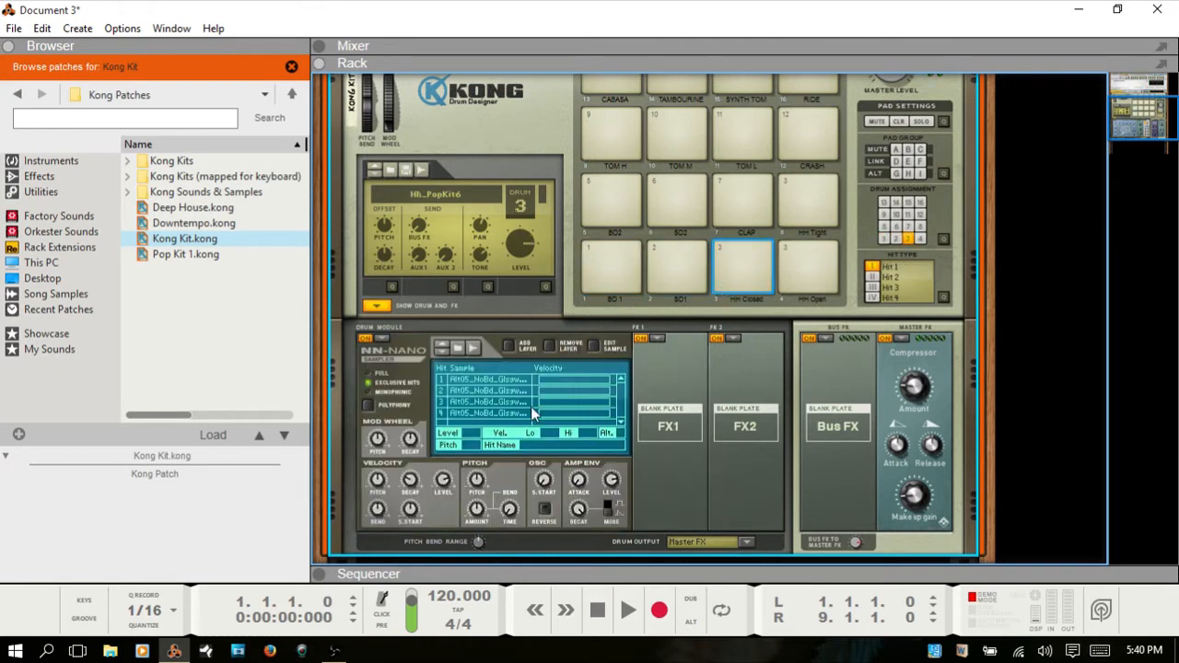
- Audition the HH Closed, HH Open and HH Tight pads and compare their drum assignment and hit type
left_click(750, 272)
left_click(800, 267)
left_click(800, 267)
left_click(801, 199)
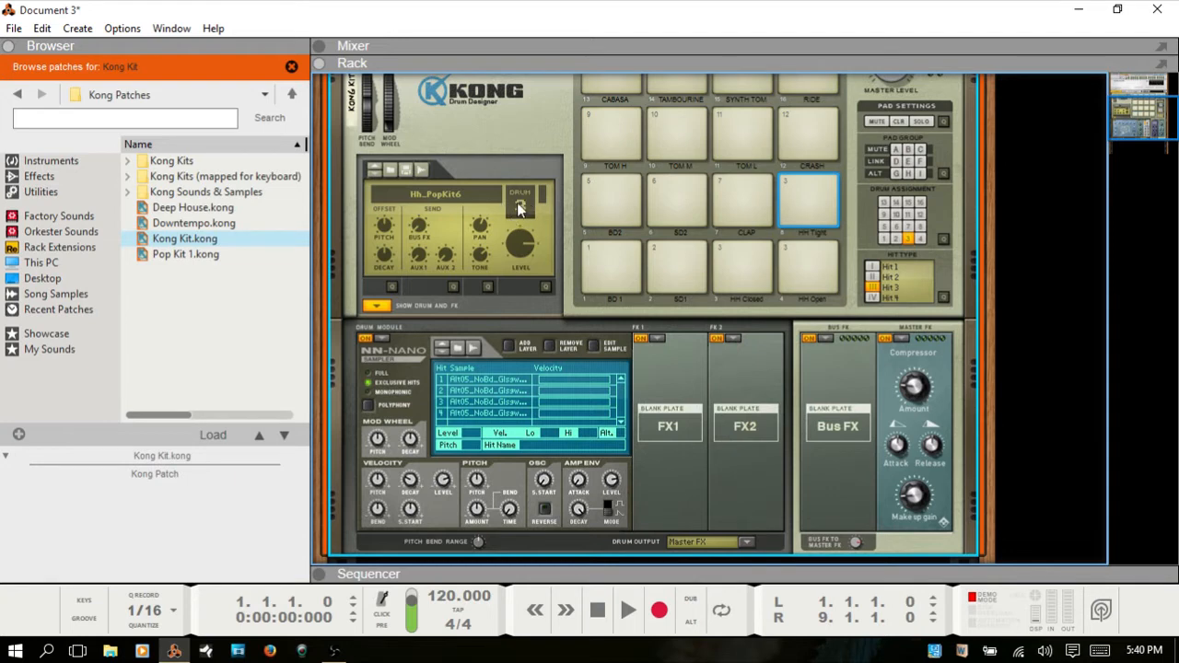
left_click(727, 260)
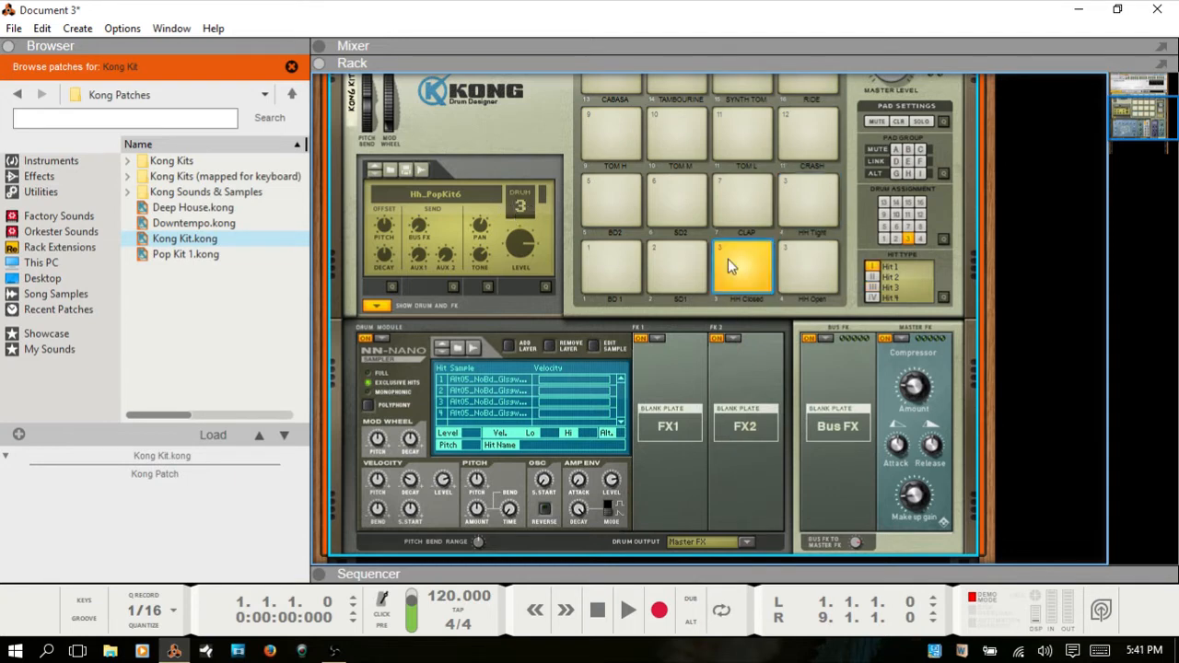
left_click(792, 264)
left_click(802, 197)
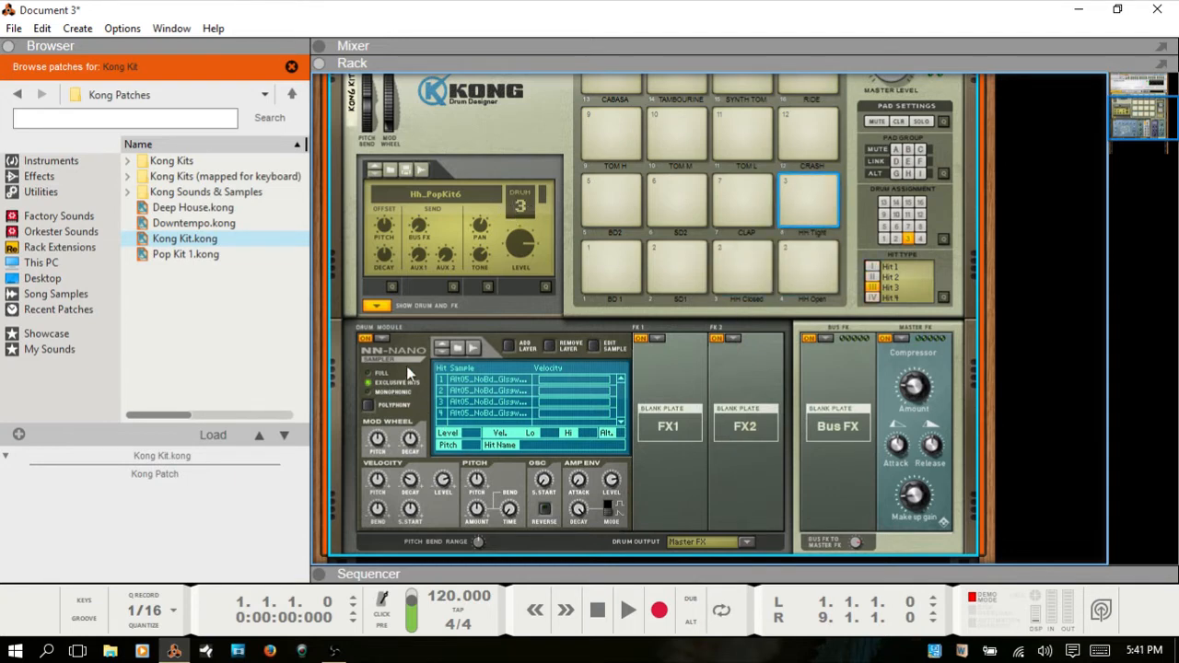
left_click(748, 268)
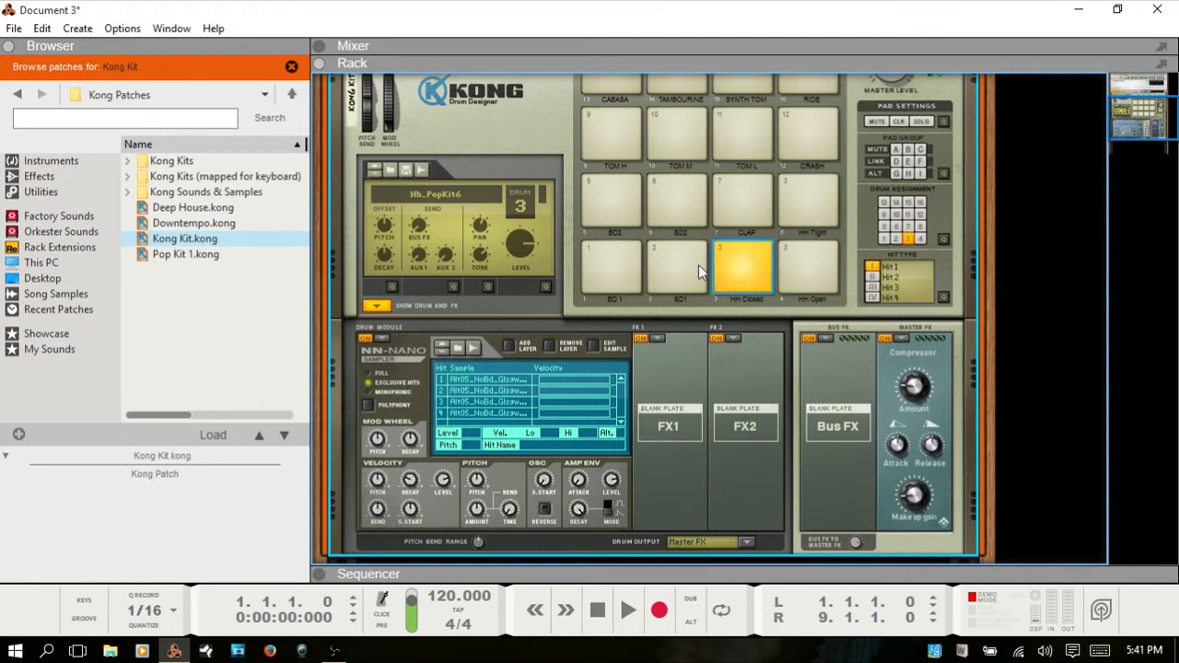
- Audition the SD1, BD 1, BD2, SD2 and CLAP pads to compare their drum modules
left_click(664, 261)
left_click(616, 268)
left_click(604, 204)
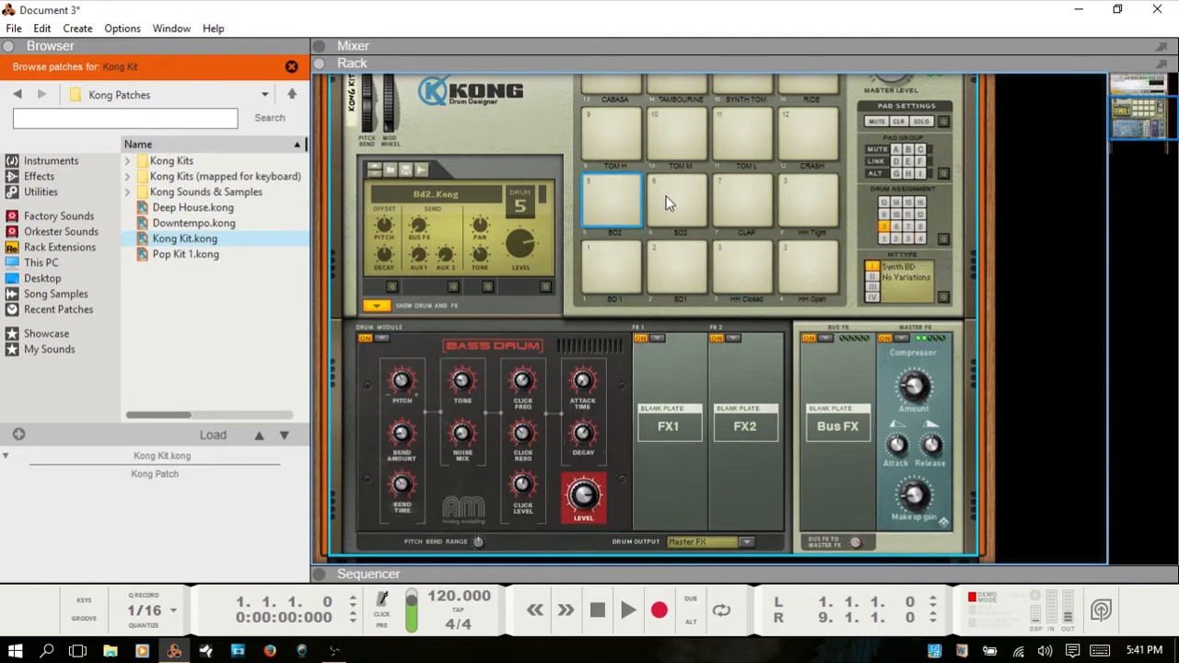
left_click(669, 203)
left_click(724, 201)
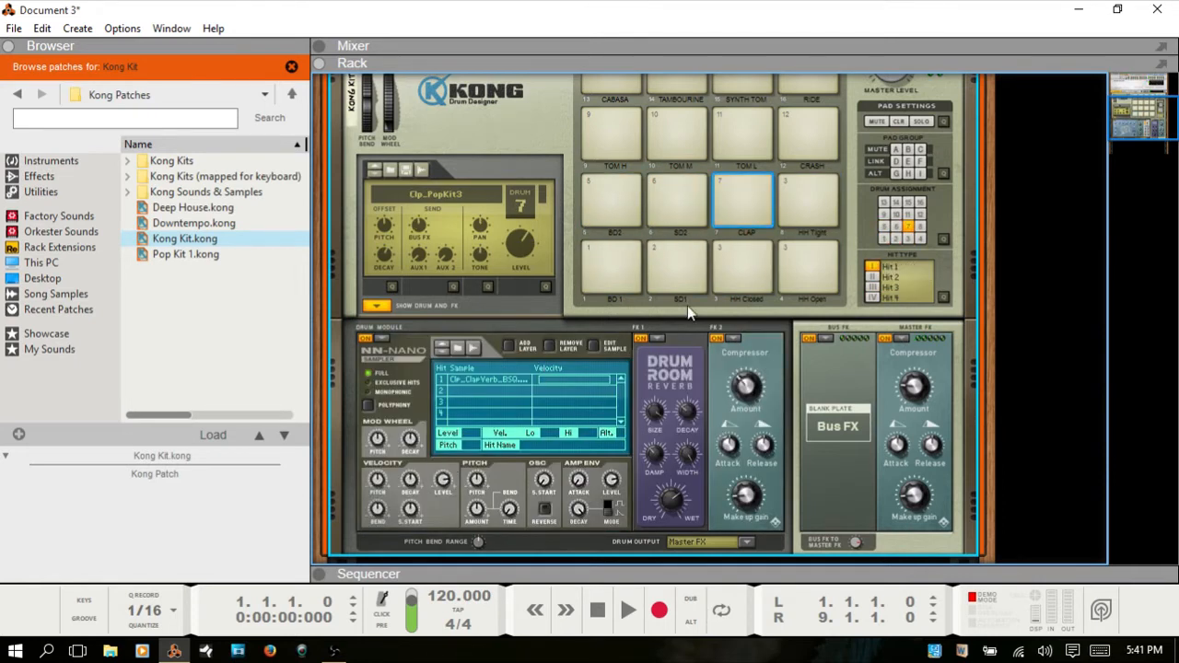
- Replay the three hi-hat pads while checking the NN-Nano sampler they use
left_click(802, 197)
left_click(801, 259)
left_click(757, 261)
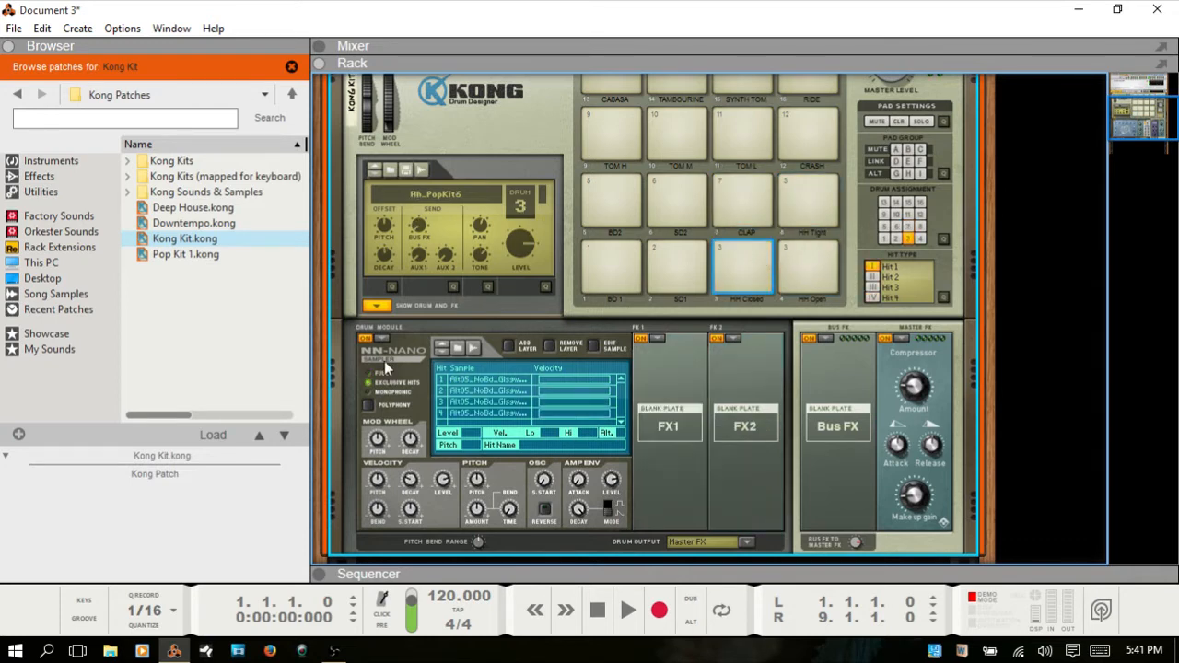
left_click(799, 191)
left_click(809, 255)
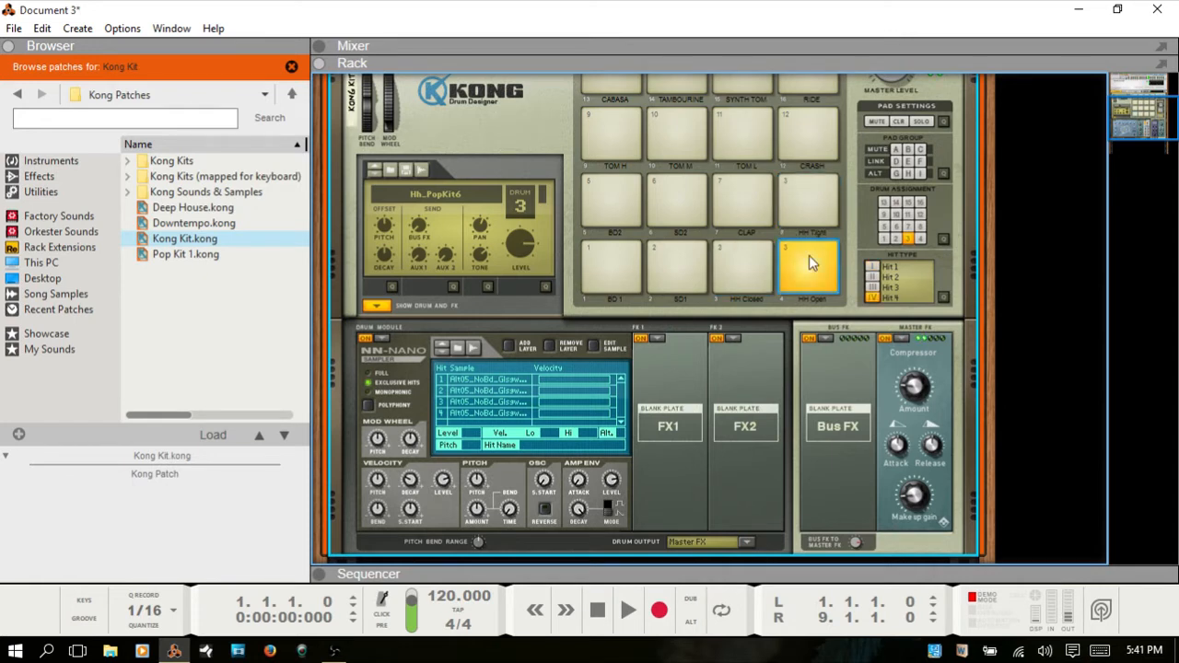
left_click(749, 270)
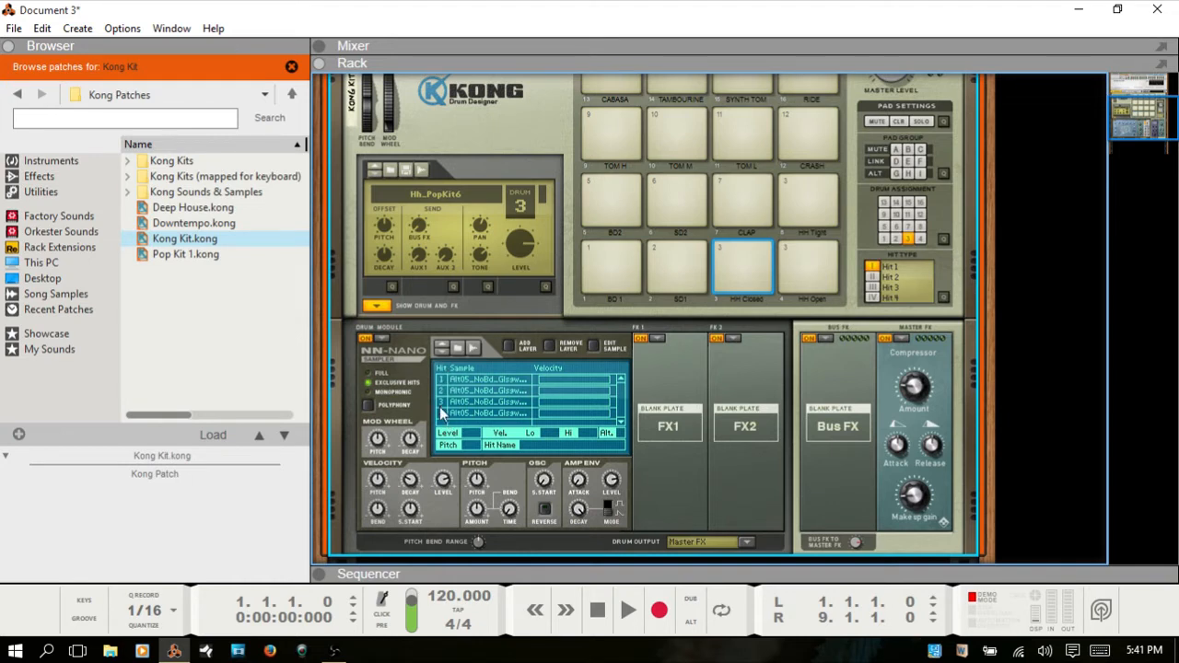
- Match the NN-Nano samples for Hit 1, Hit 4 and Hit 3 to the closed, open and tight hi-hat pads
left_click(474, 380)
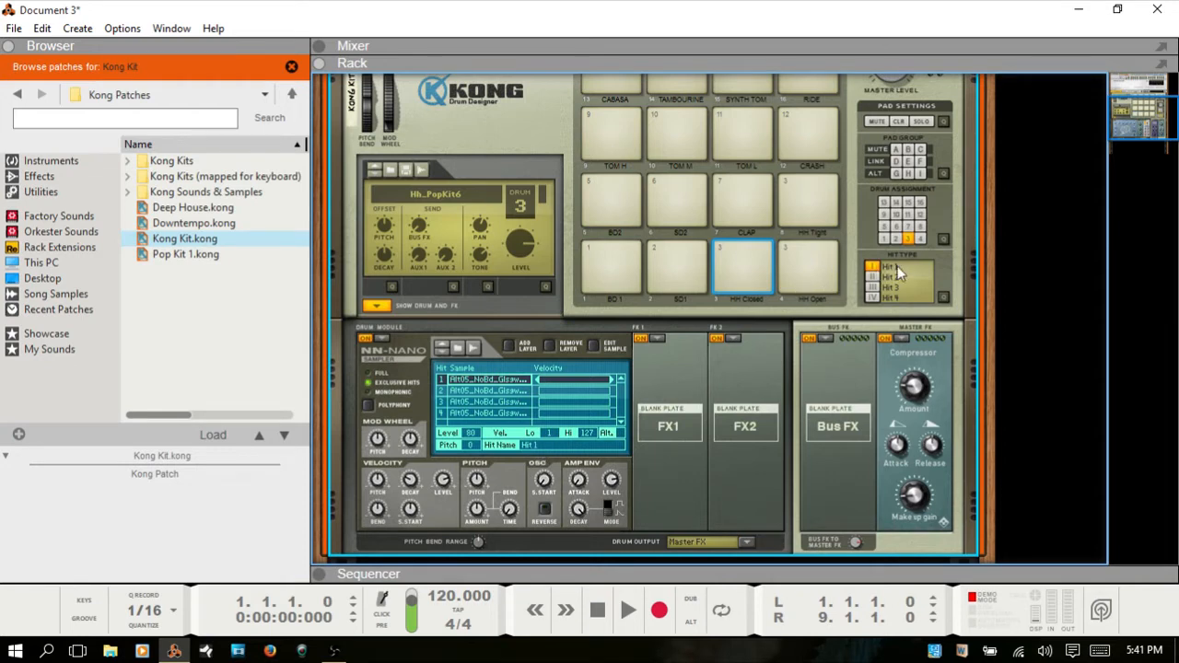
left_click(800, 259)
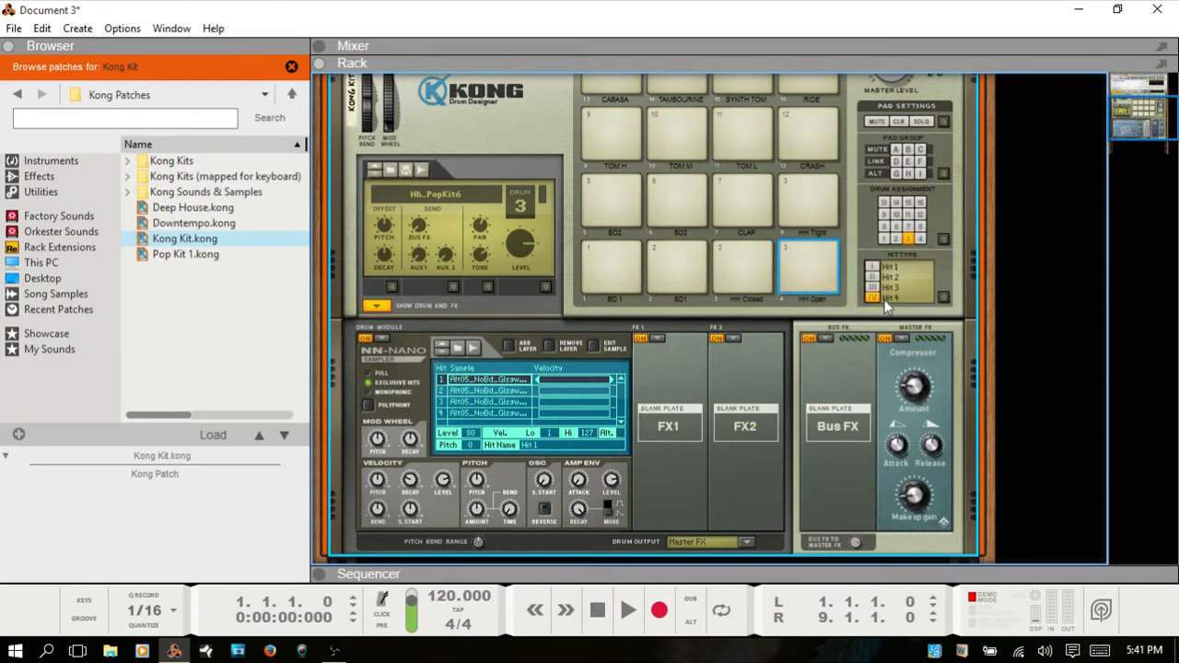
left_click(475, 413)
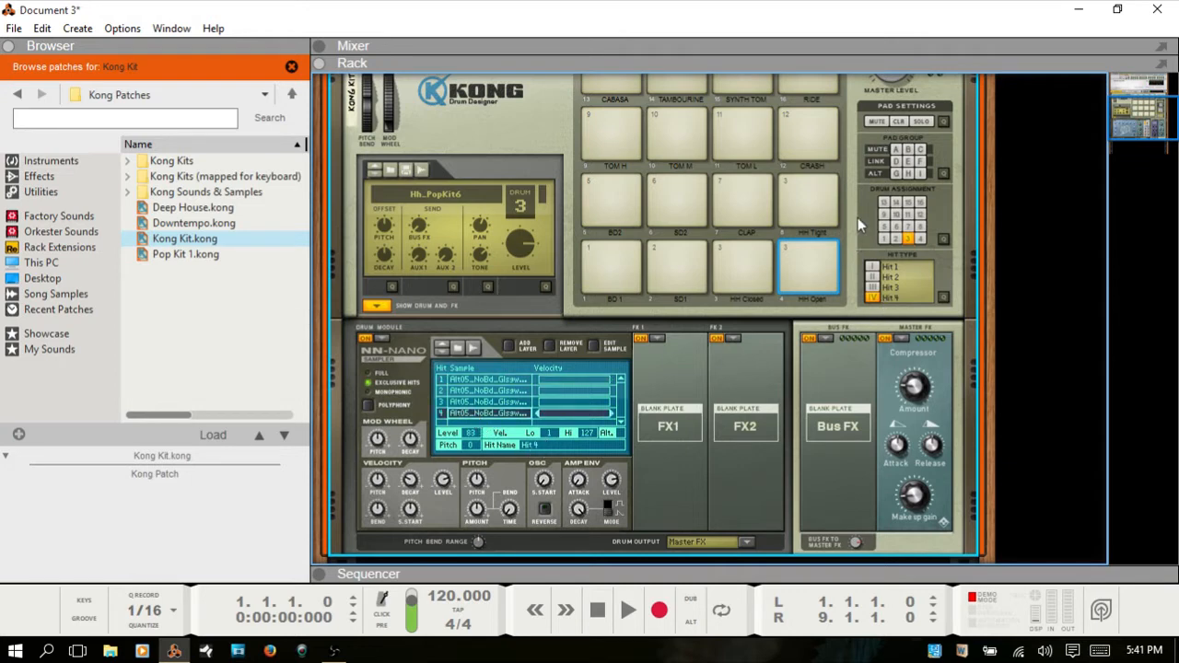
left_click(801, 175)
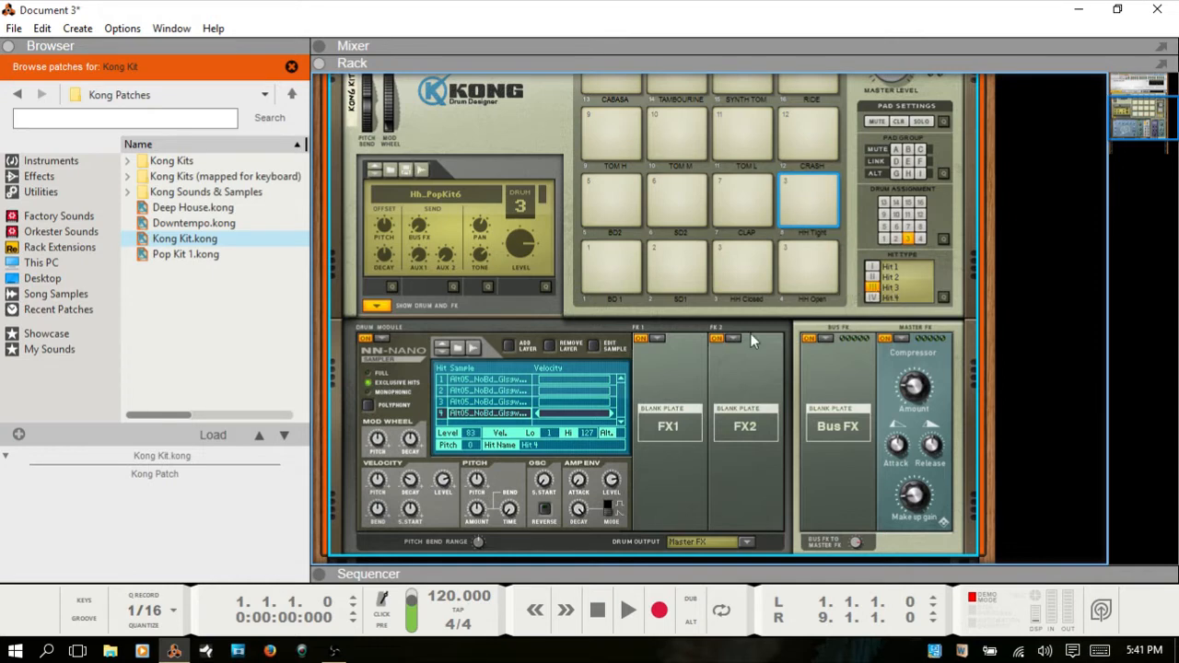
left_click(483, 402)
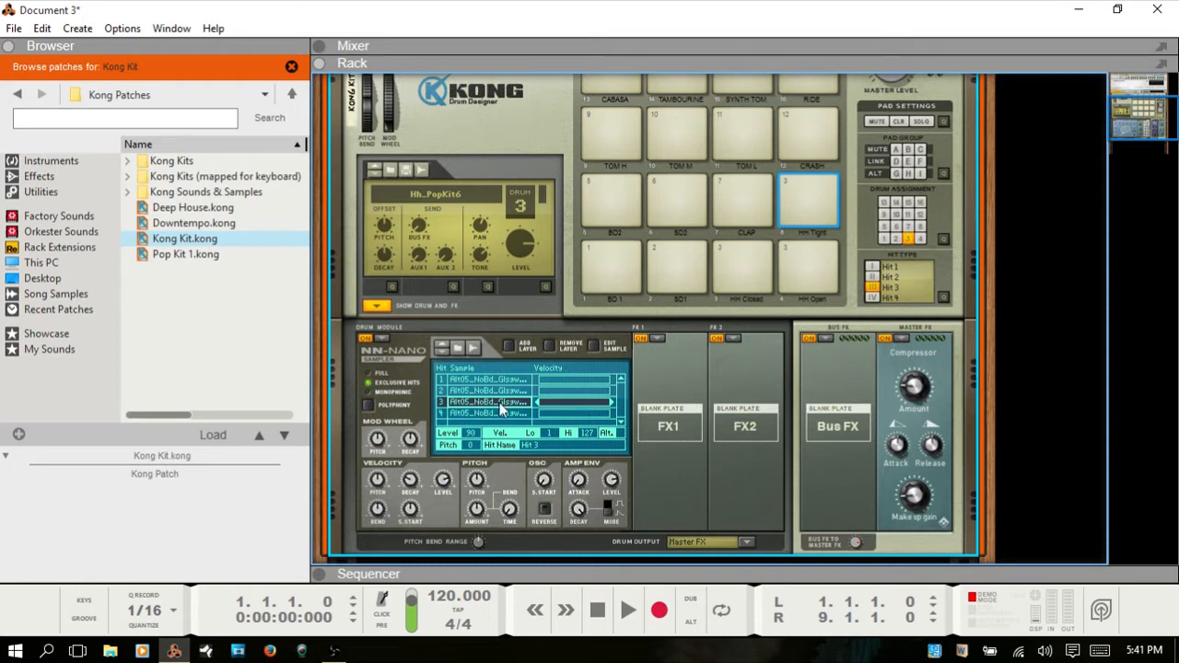
left_click(726, 261)
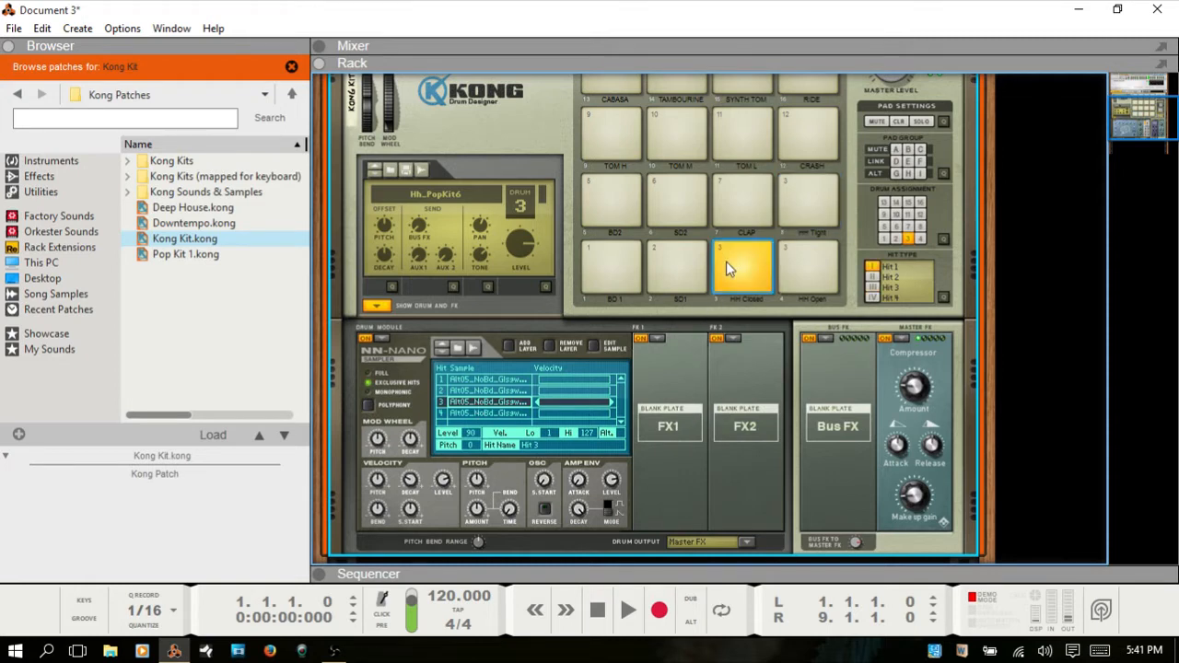
- Replace the drum on pad 1 with the snare sample Sd_Astma_TSB.aiff and audition the pad
left_click(604, 255)
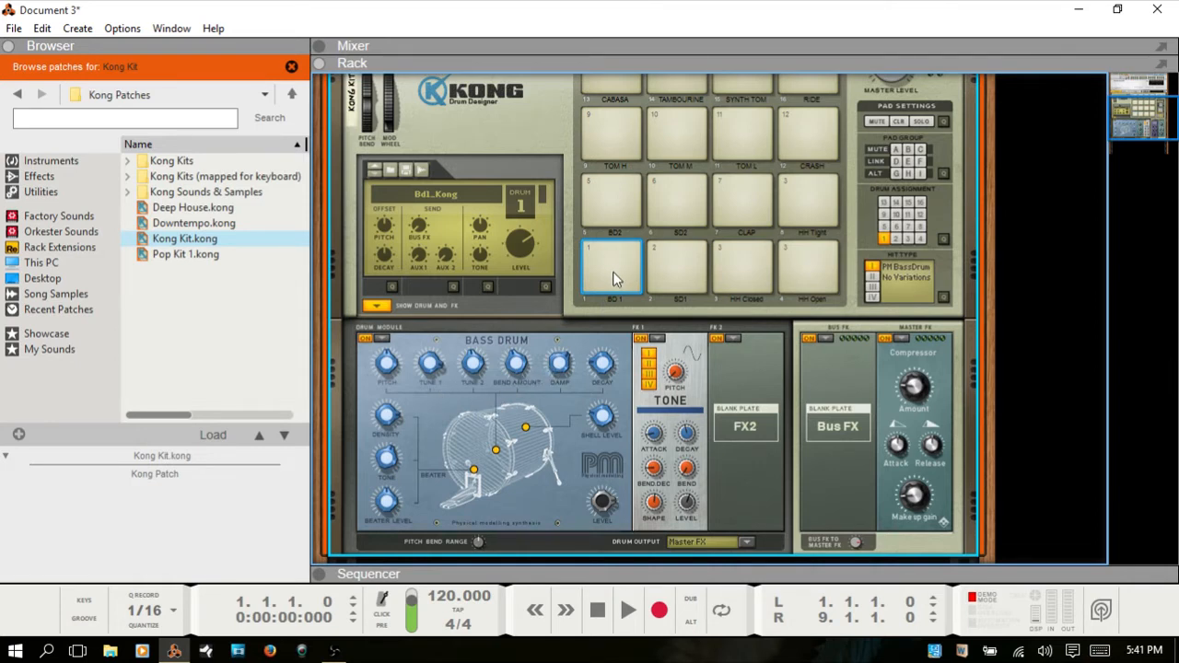
left_click(391, 172)
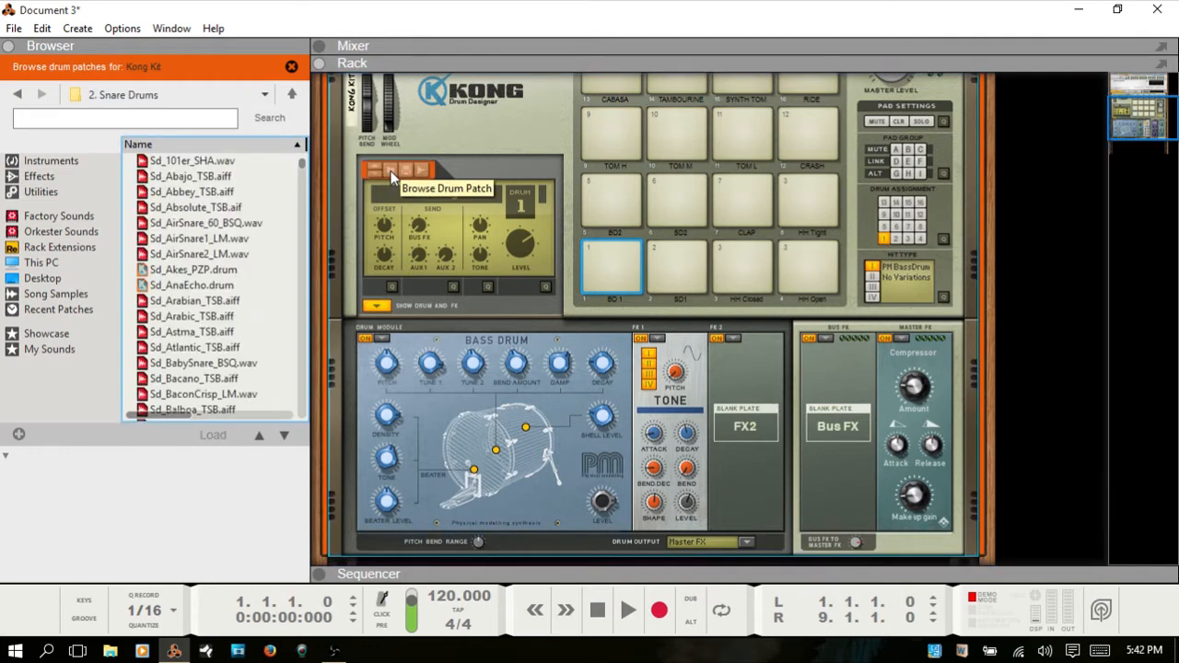
left_click(184, 332)
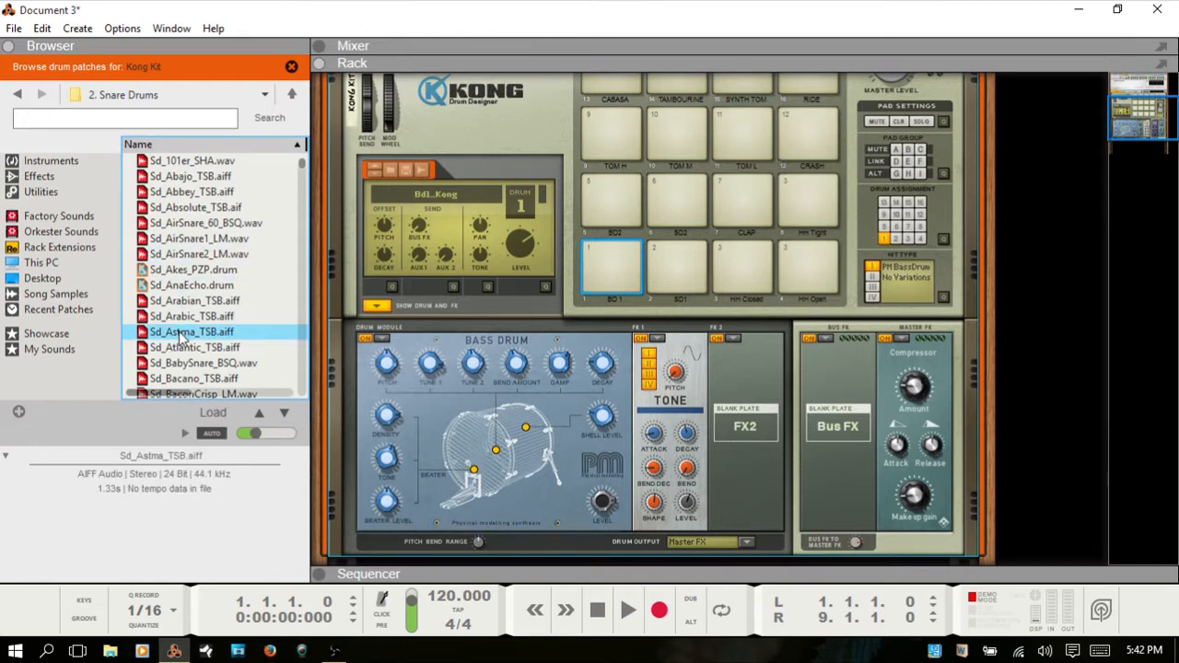
left_click_drag(182, 336, 607, 264)
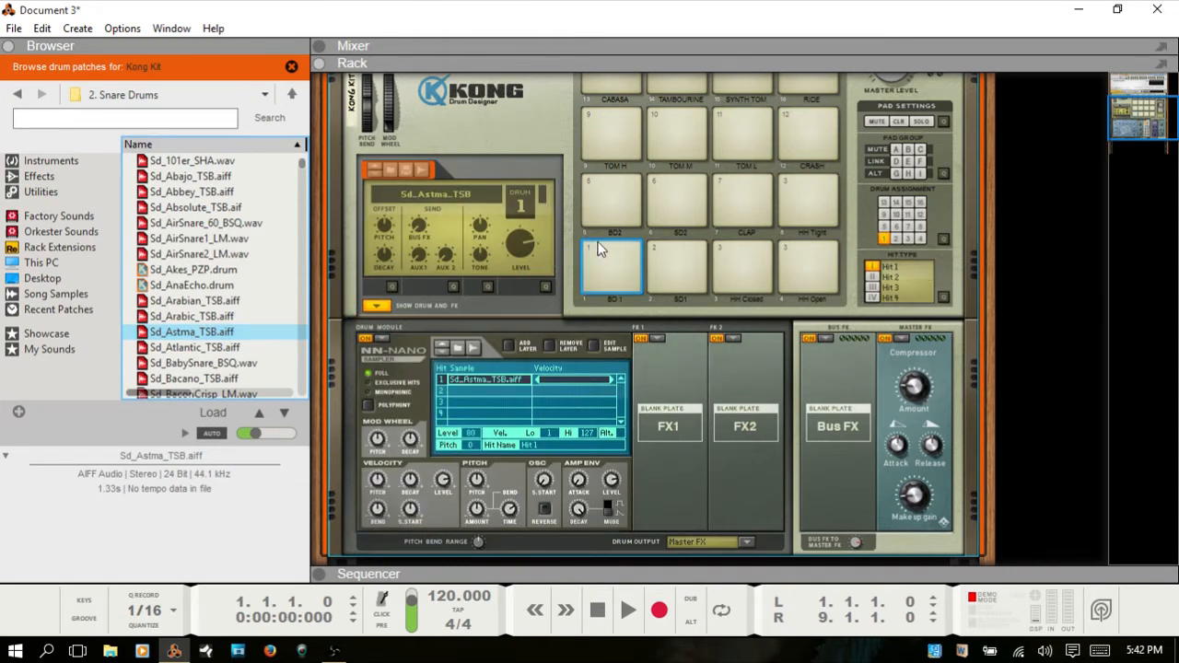
left_click(605, 265)
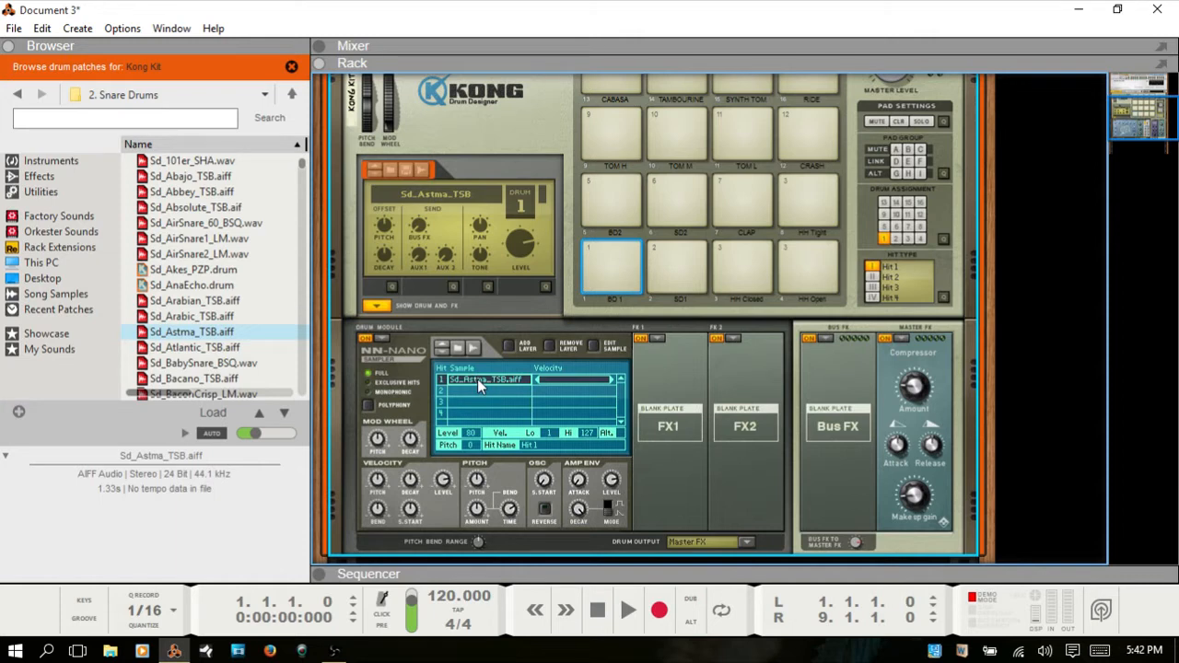
- Add a second layer to Hit 1 of pad 1's NN-Nano and load Sd_Grass_TSB.aiff into it, previewing other snare samples first
left_click(509, 345)
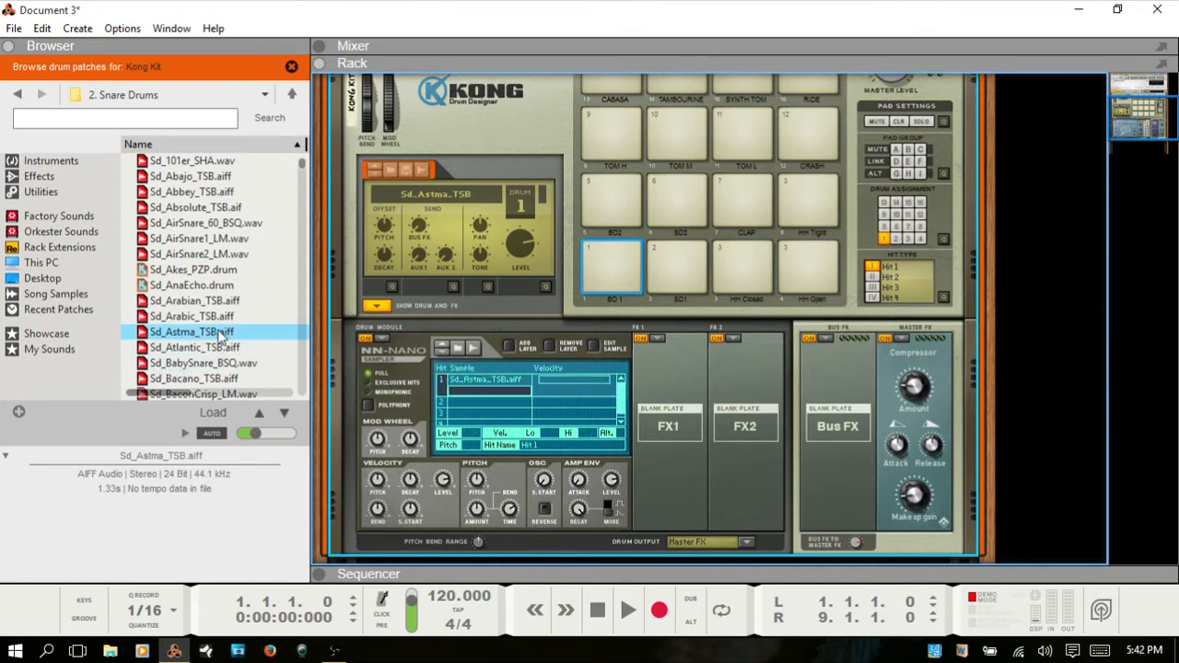
scroll(210, 333, "down", 4)
scroll(210, 333, "down", 10)
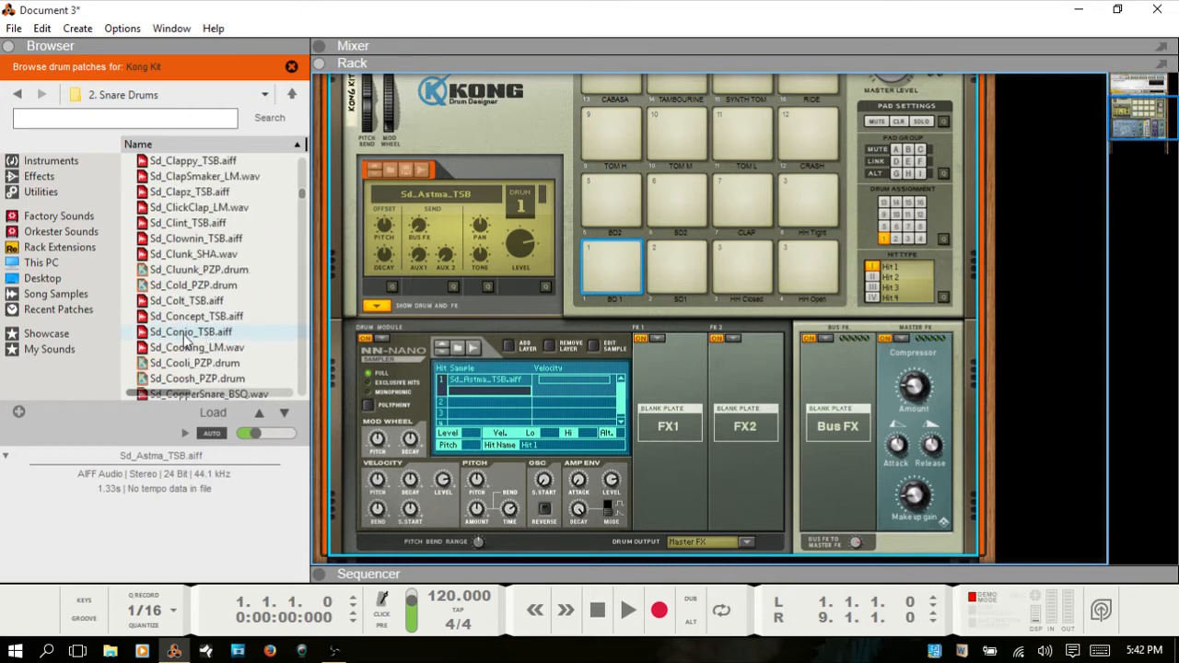
left_click(184, 333)
scroll(177, 343, "down", 8)
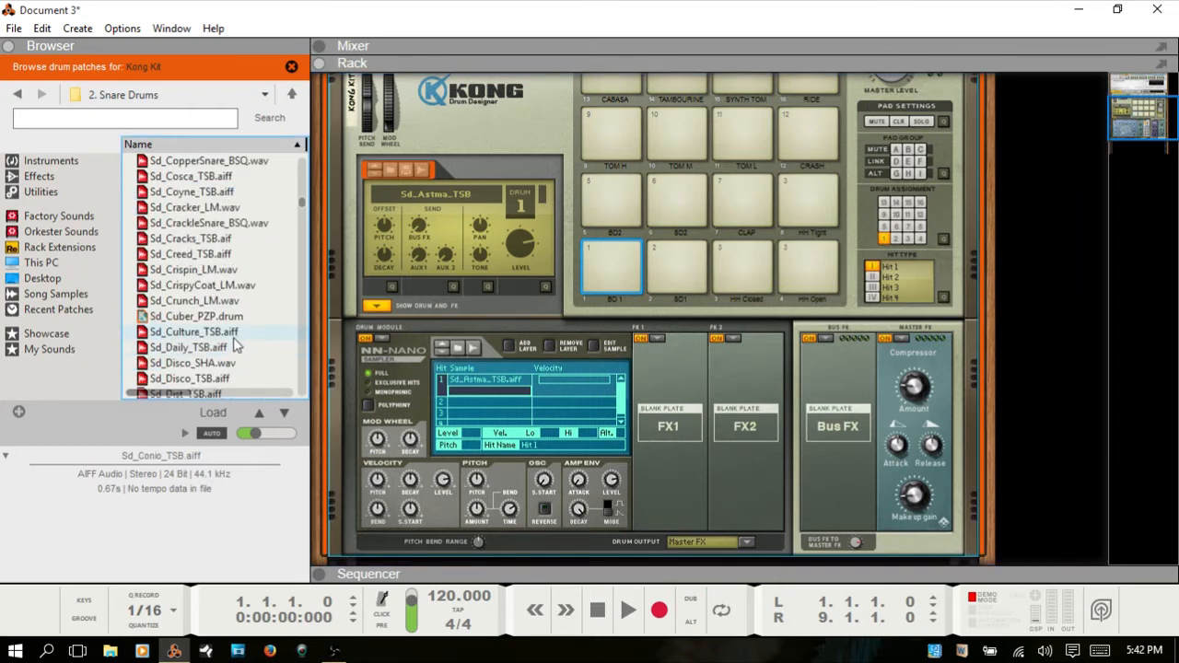
left_click(184, 316)
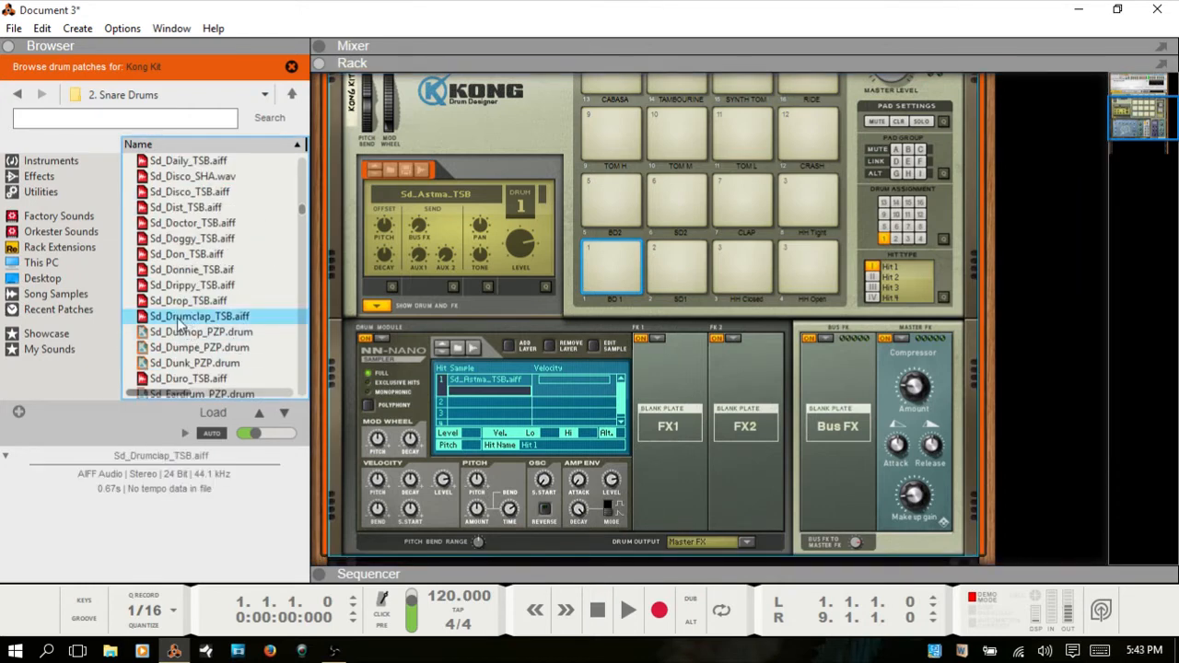
scroll(181, 320, "down", 10)
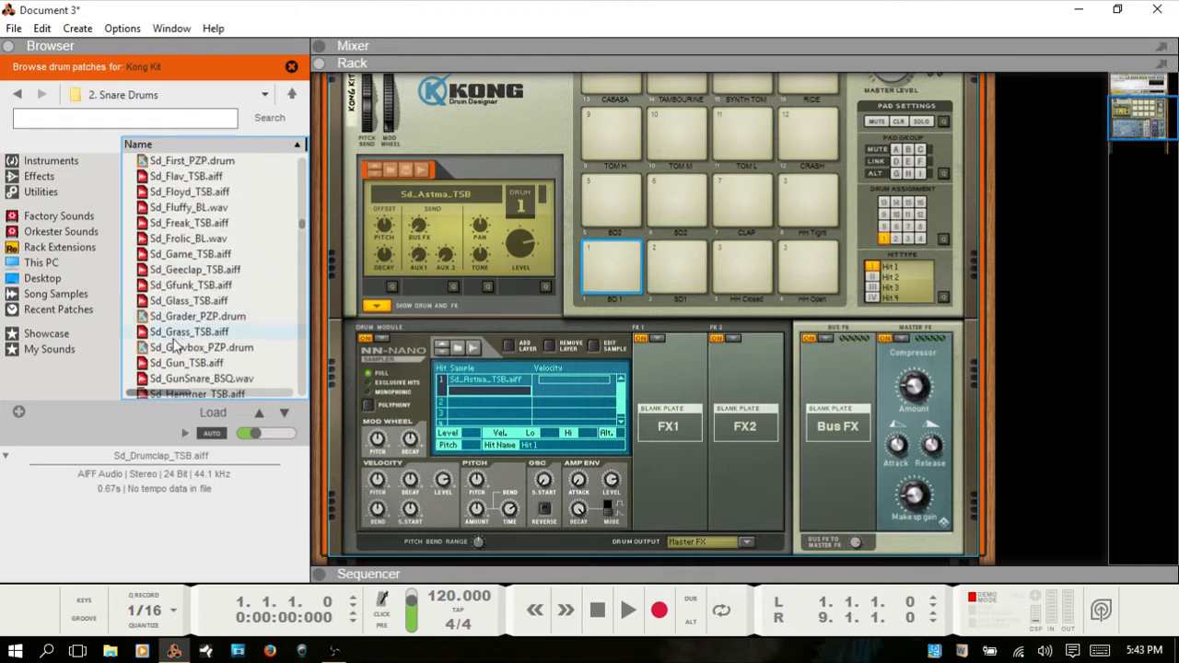
left_click(173, 333)
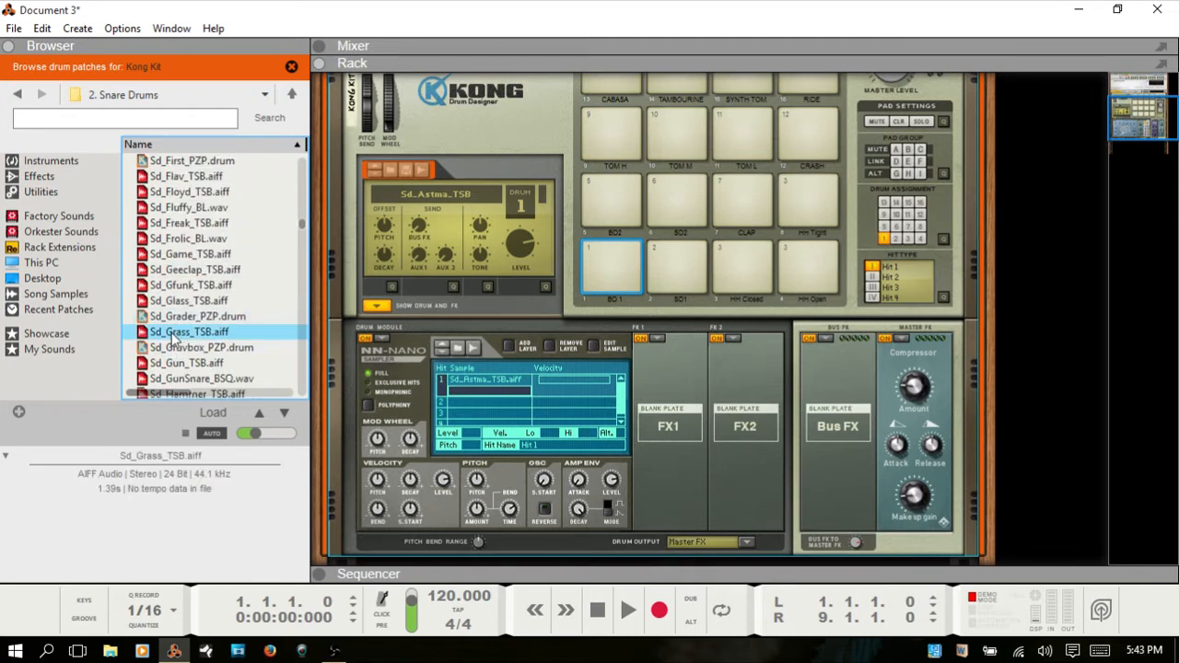
left_click_drag(168, 334, 477, 396)
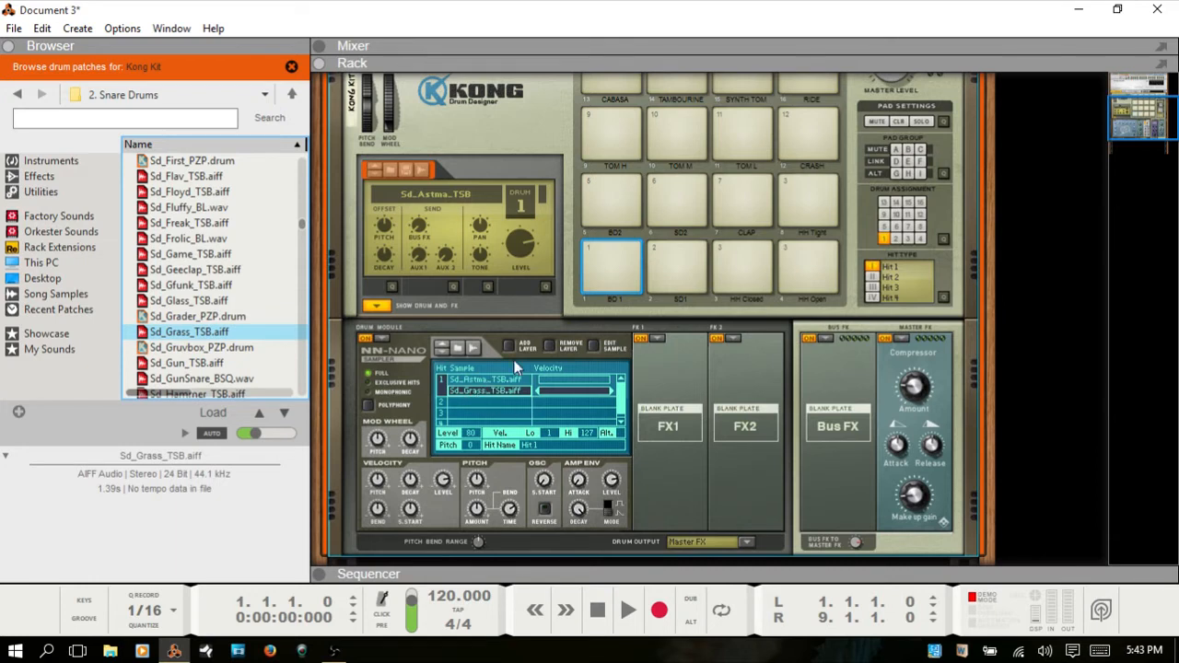
- Audition pad 1 with its layered snares, try Hit 2 and return the pad's hit type to Hit 1
left_click(605, 258)
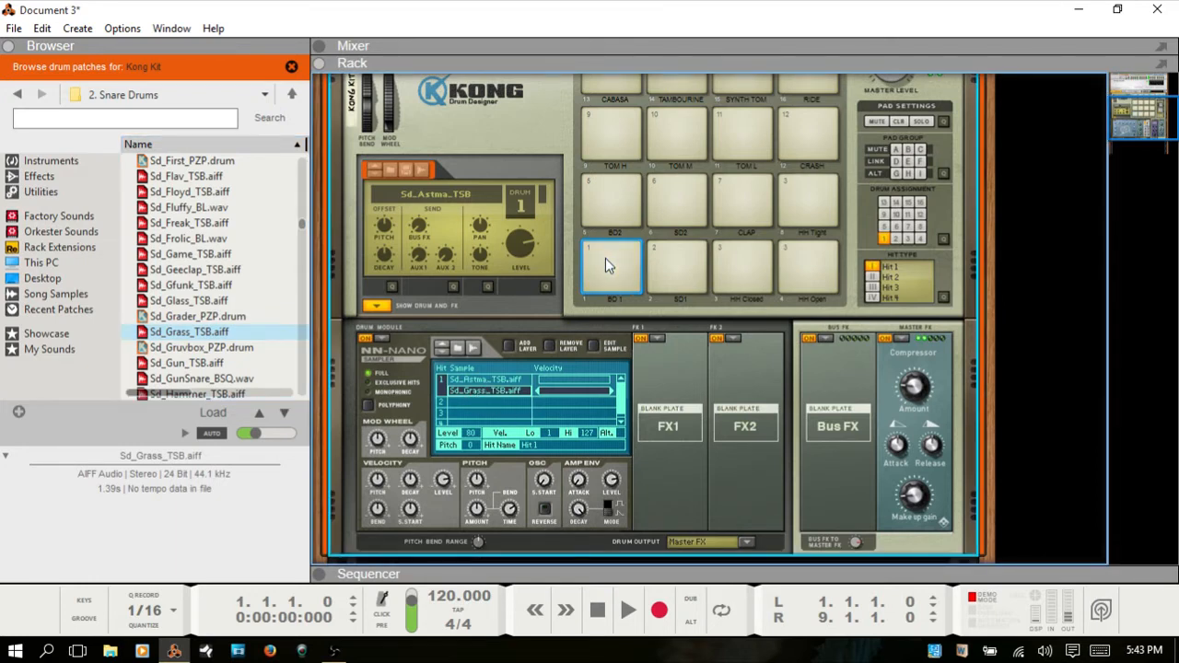
left_click(605, 258)
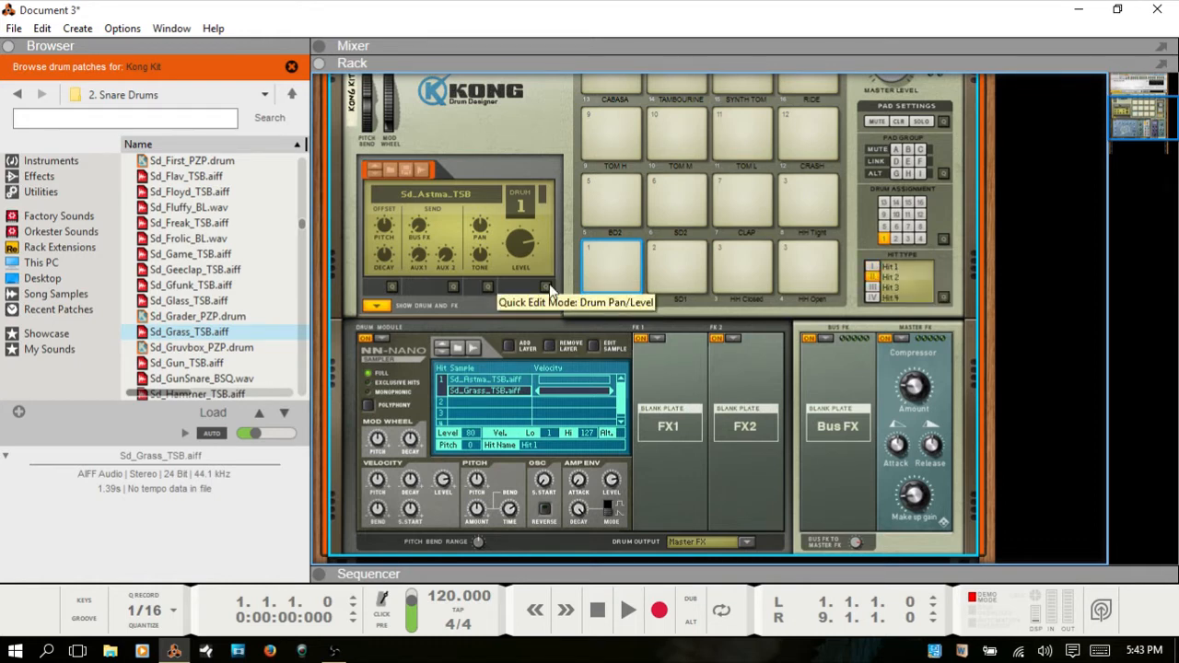
left_click(610, 265)
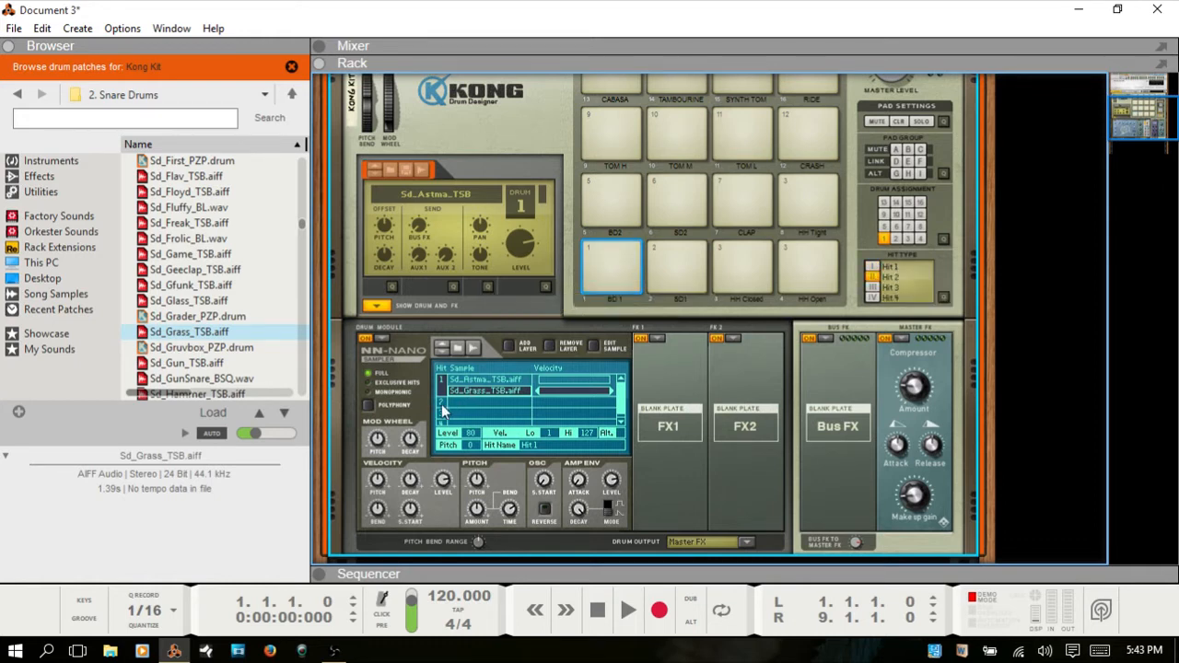
left_click(871, 266)
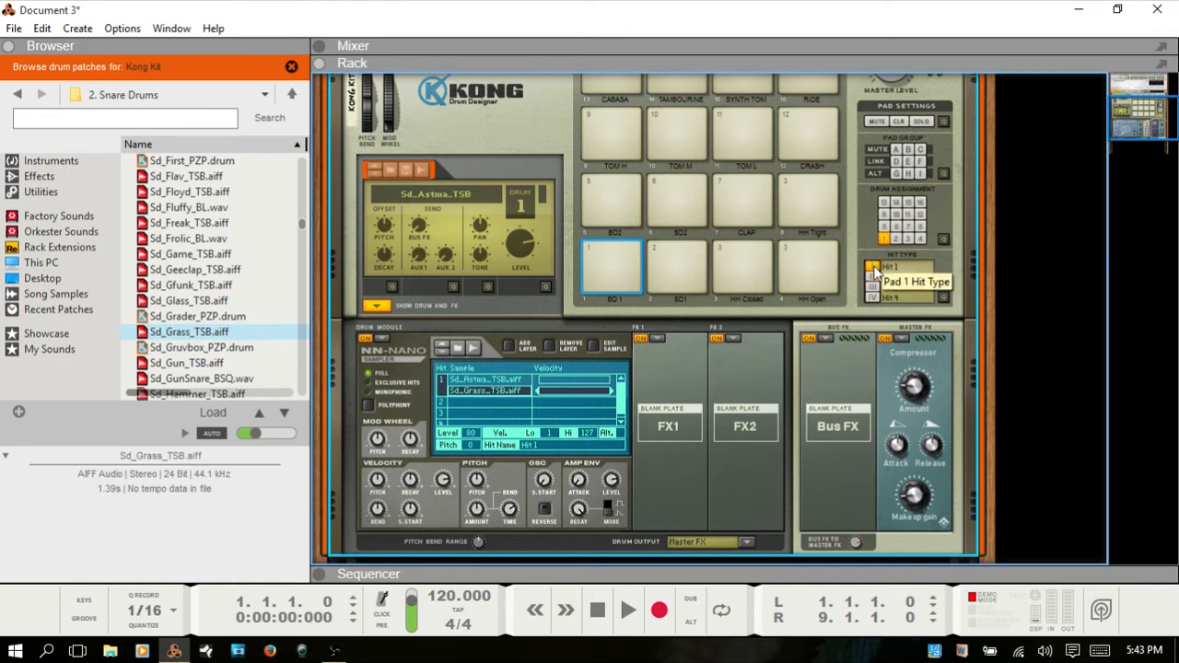
- Split pad 1's velocity range between its snare layers: set Sd_Astma_TSB.aiff to 1–50 and Sd_Grass_TSB.aiff to 51–127
left_click(597, 275)
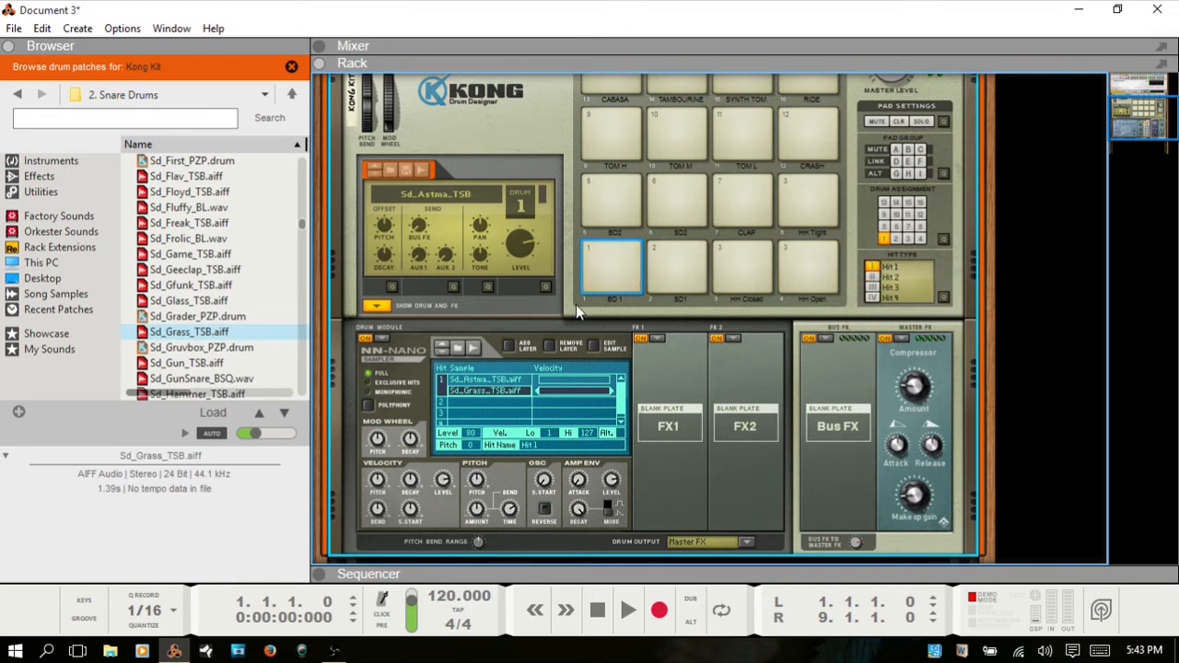
left_click(610, 262)
left_click(483, 379)
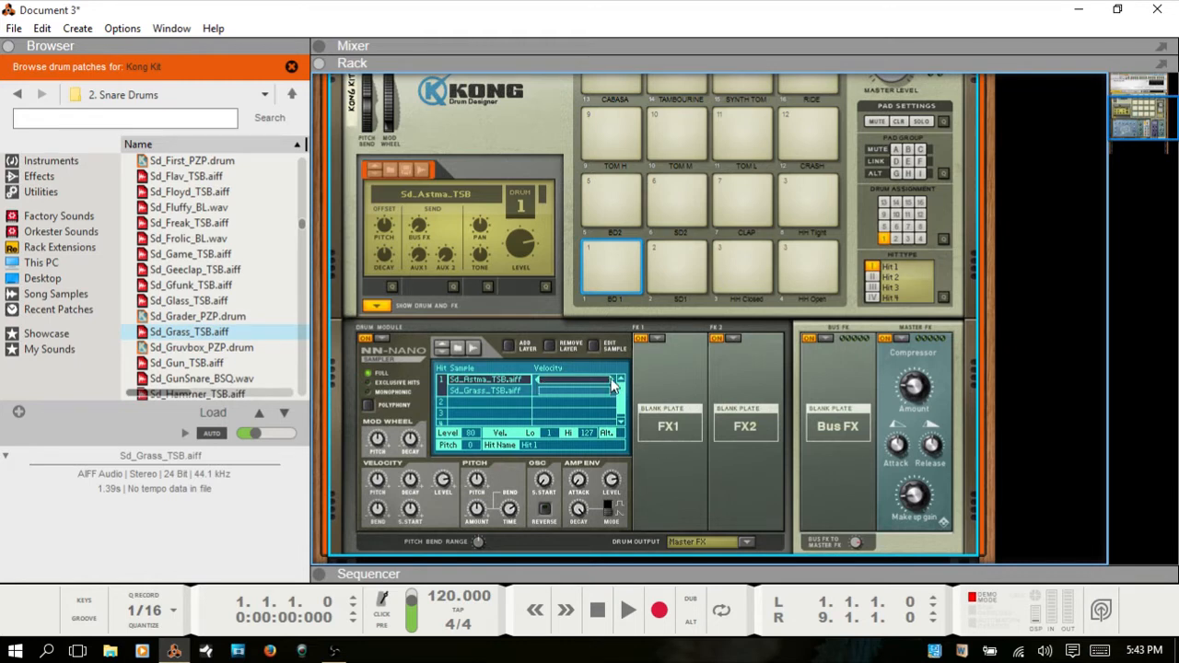
left_click_drag(611, 381, 587, 381)
left_click_drag(570, 384, 567, 384)
mouse_move(570, 377)
left_mouse_down()
mouse_move(604, 375)
mouse_move(588, 376)
left_mouse_up()
left_click_drag(586, 380, 566, 378)
mouse_move(589, 433)
left_mouse_down()
mouse_move(590, 417)
mouse_move(593, 432)
left_mouse_up()
left_click(488, 390)
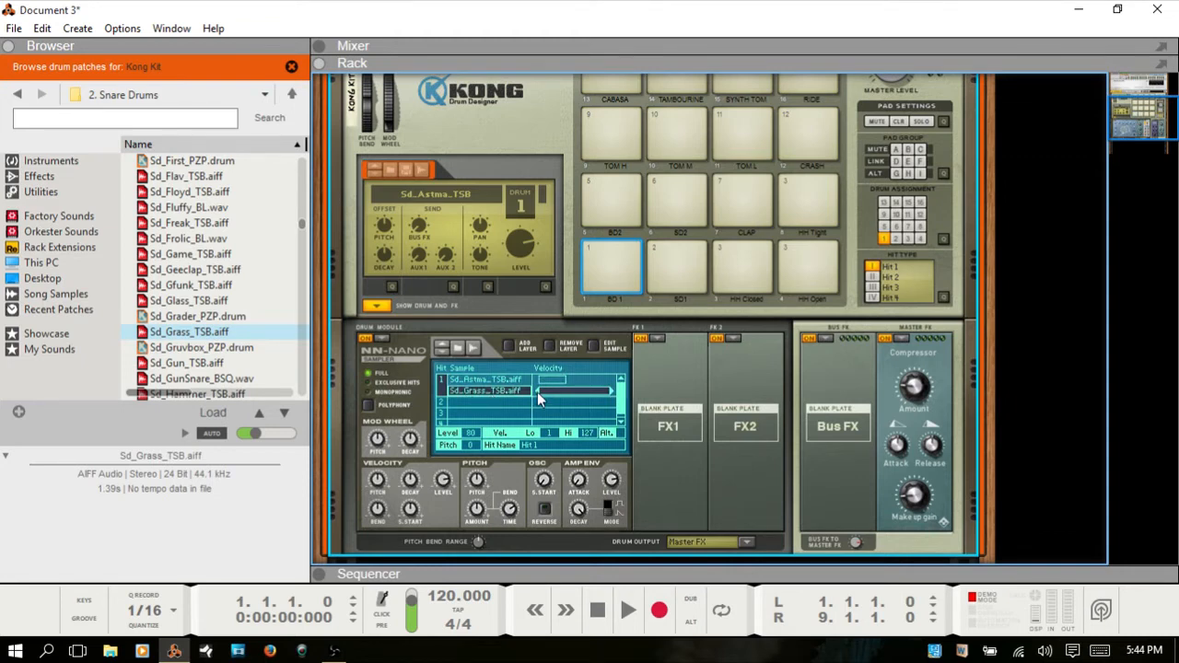
left_click_drag(538, 391, 552, 393)
- Audition pad 1 at soft and hard strengths while comparing the velocity ranges of its two snare layers
left_click(501, 380)
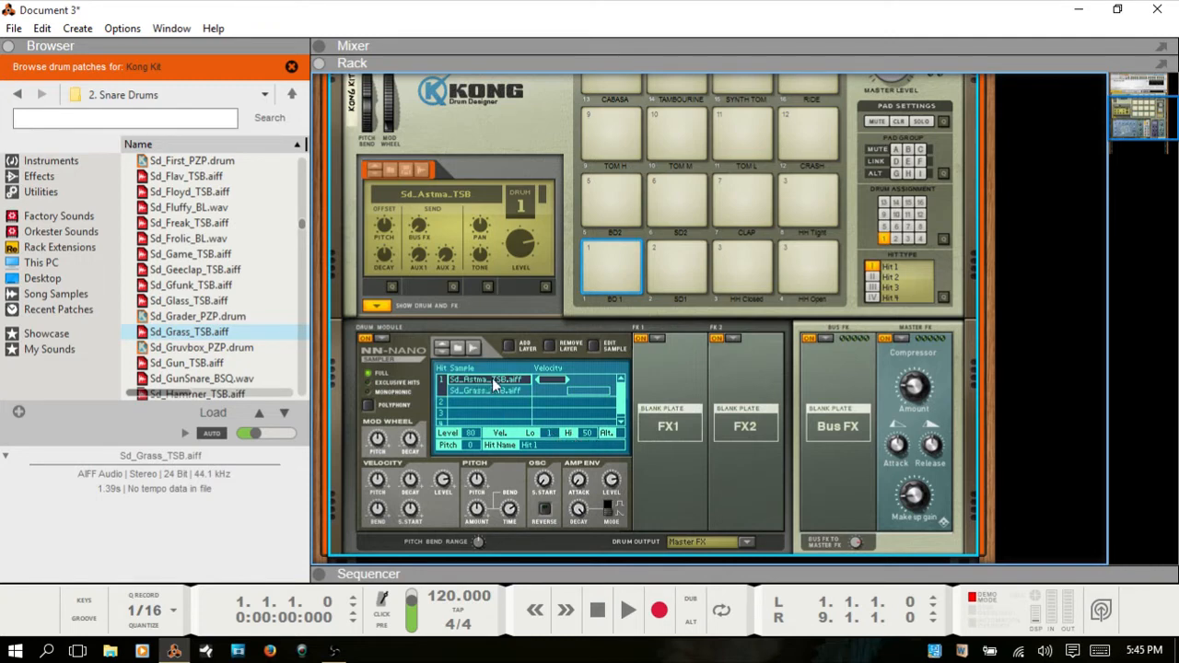
left_click(612, 282)
left_click(475, 391)
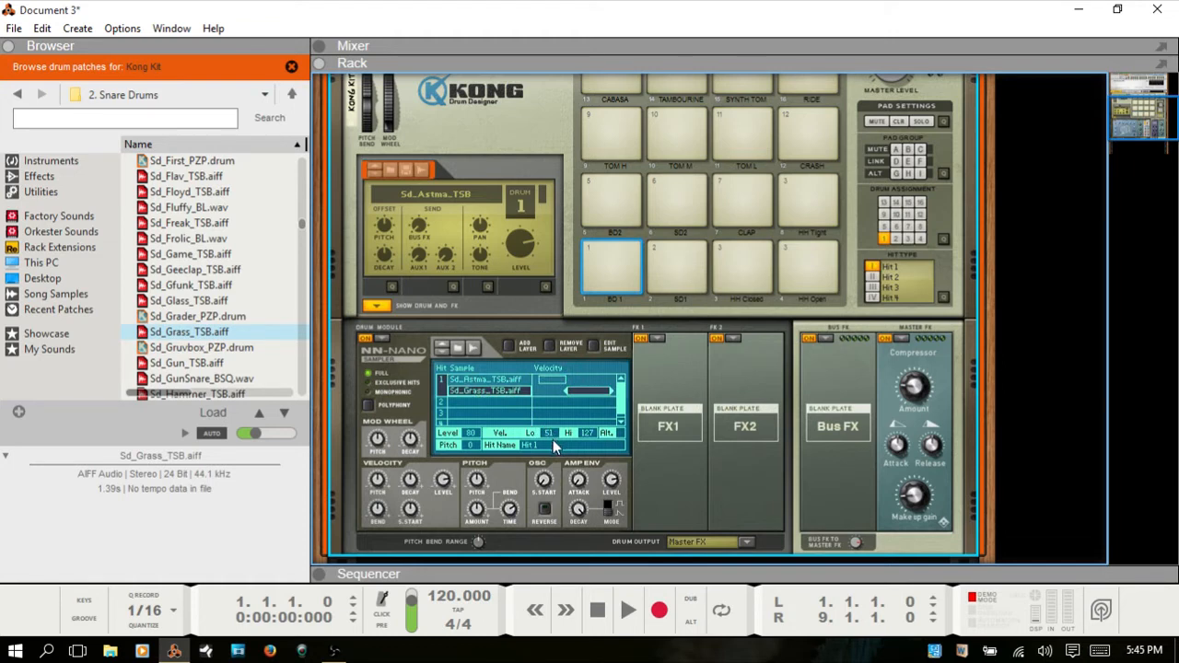
left_click(610, 286)
left_click(608, 254)
left_click(611, 272)
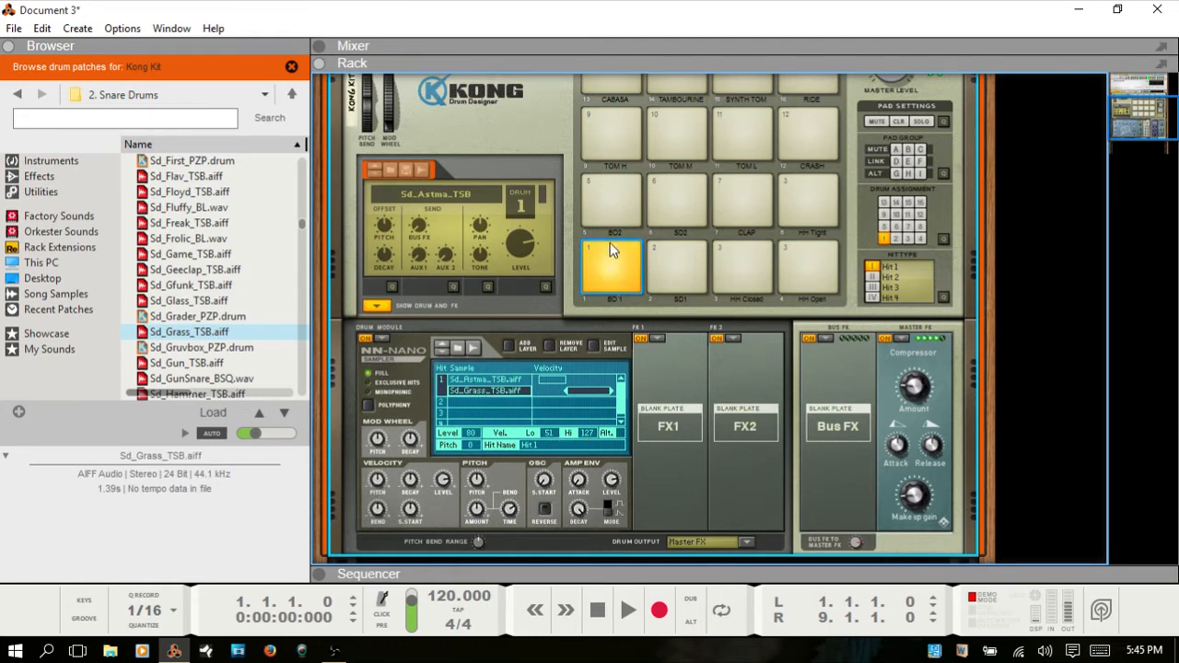
left_click(488, 378)
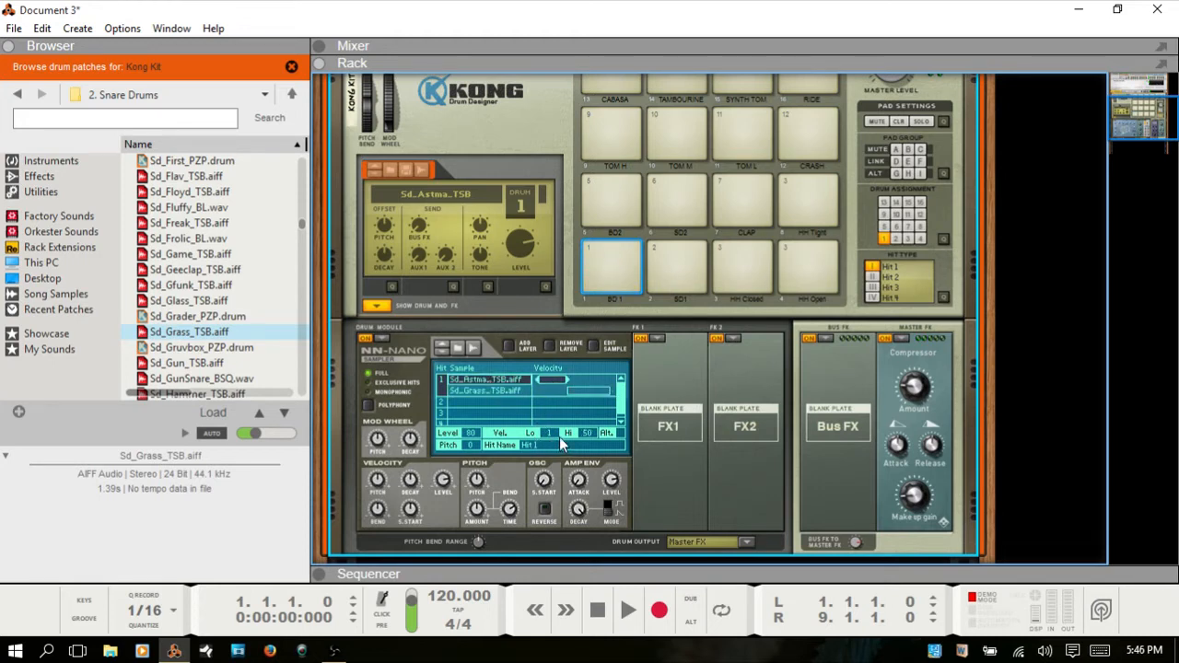
left_click(608, 281)
left_click(610, 275)
left_click(609, 265)
left_click(609, 281)
left_click_drag(553, 378, 585, 391)
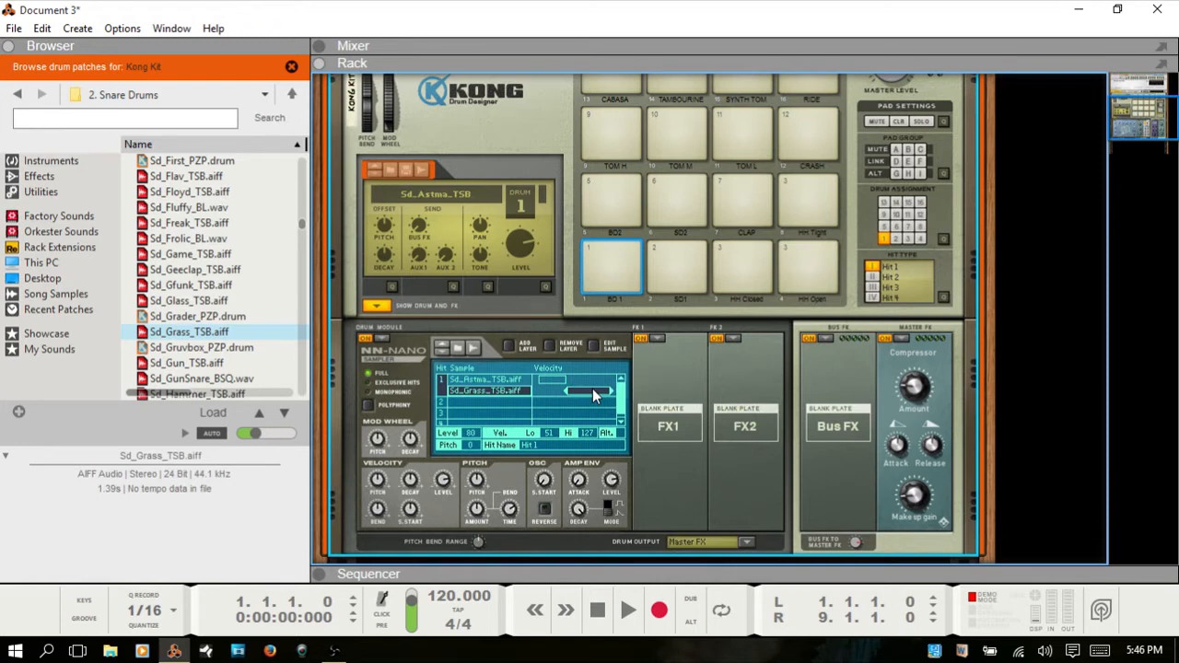
left_click(472, 378)
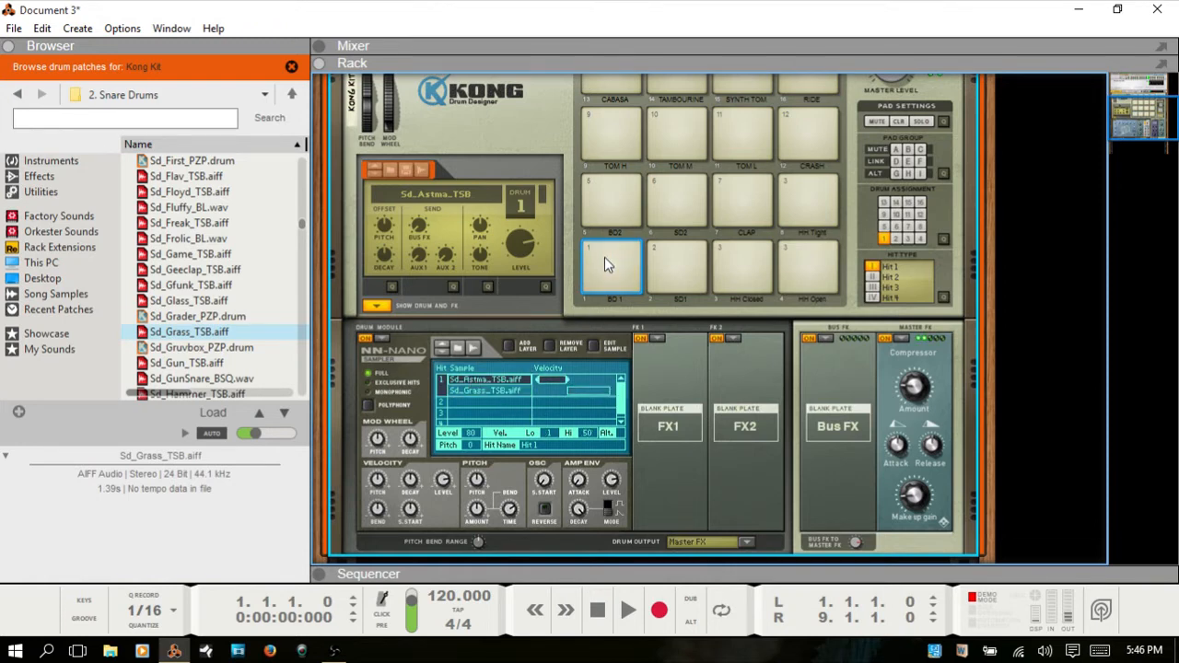
- Remove the Sd_Grass_TSB.aiff layer, extend Sd_Astma_TSB.aiff up to velocity 127 and audition pad 1
left_click(482, 392)
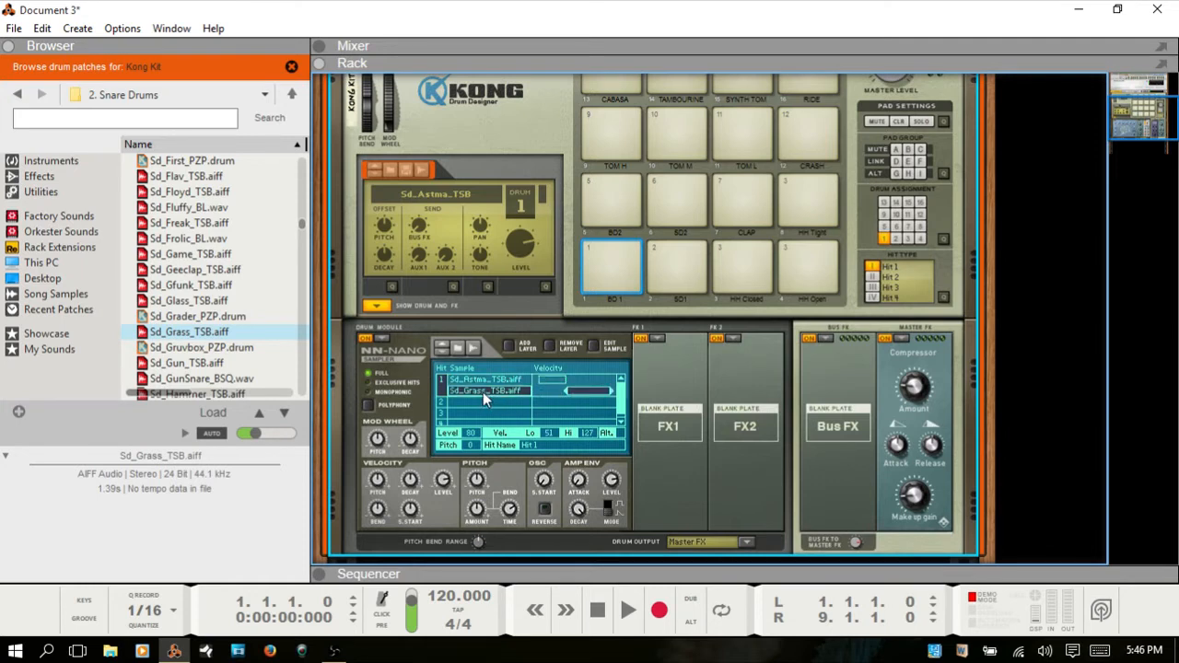
left_click(550, 347)
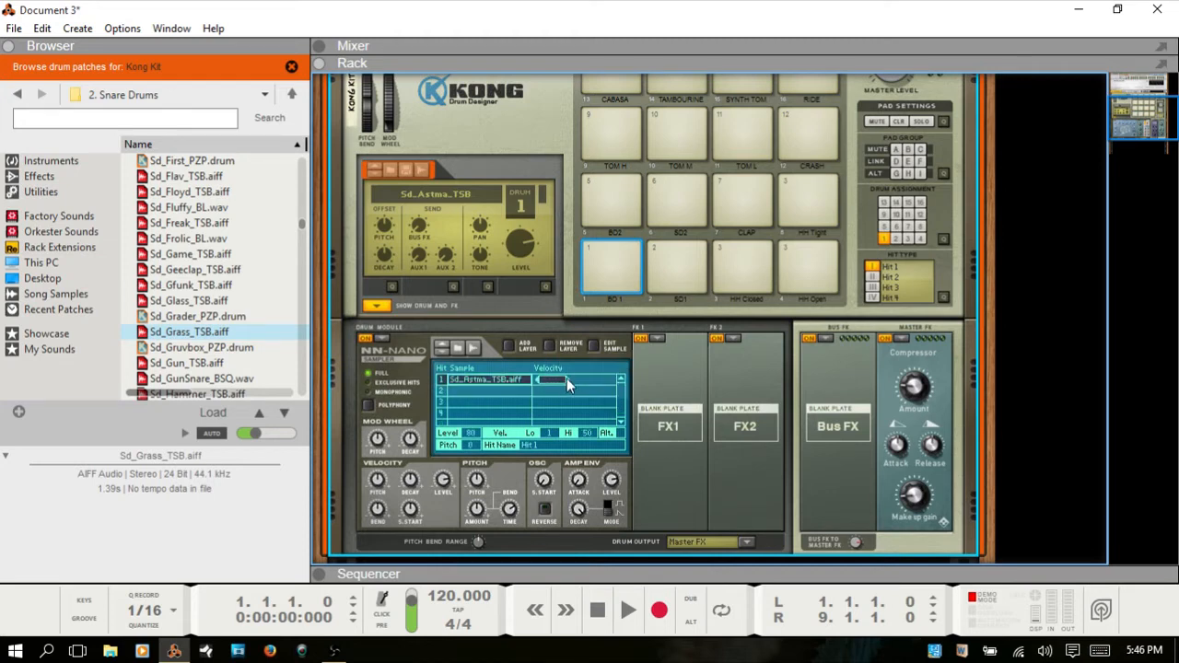
left_click_drag(568, 380, 624, 380)
left_click(608, 288)
- Lower the Sd_Astma_TSB.aiff layer's level to 26, raise it again and audition pad 1
left_click_drag(476, 468, 483, 491)
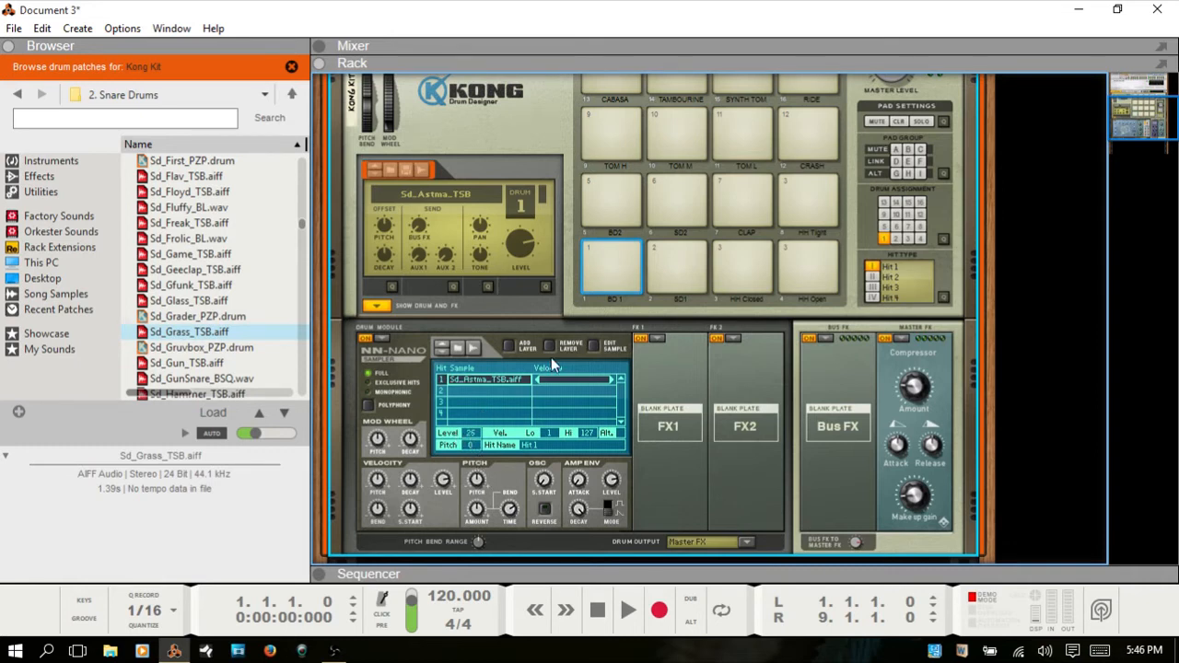
left_click_drag(471, 433, 472, 404)
left_click(603, 272)
left_click(612, 286)
- Try different pitch and level values on the Sd_Astma_TSB.aiff layer, ending at pitch 0 and level 80
left_click_drag(469, 442, 466, 534)
left_click_drag(474, 451, 475, 427)
left_click_drag(469, 434, 470, 448)
left_click_drag(471, 434, 470, 448)
left_click_drag(472, 448, 476, 497)
mouse_move(474, 452)
left_mouse_down()
mouse_move(478, 317)
mouse_move(477, 445)
left_mouse_up()
- Rename Hit 1 of pad 1's NN-Nano as "new name"
double_click(546, 444)
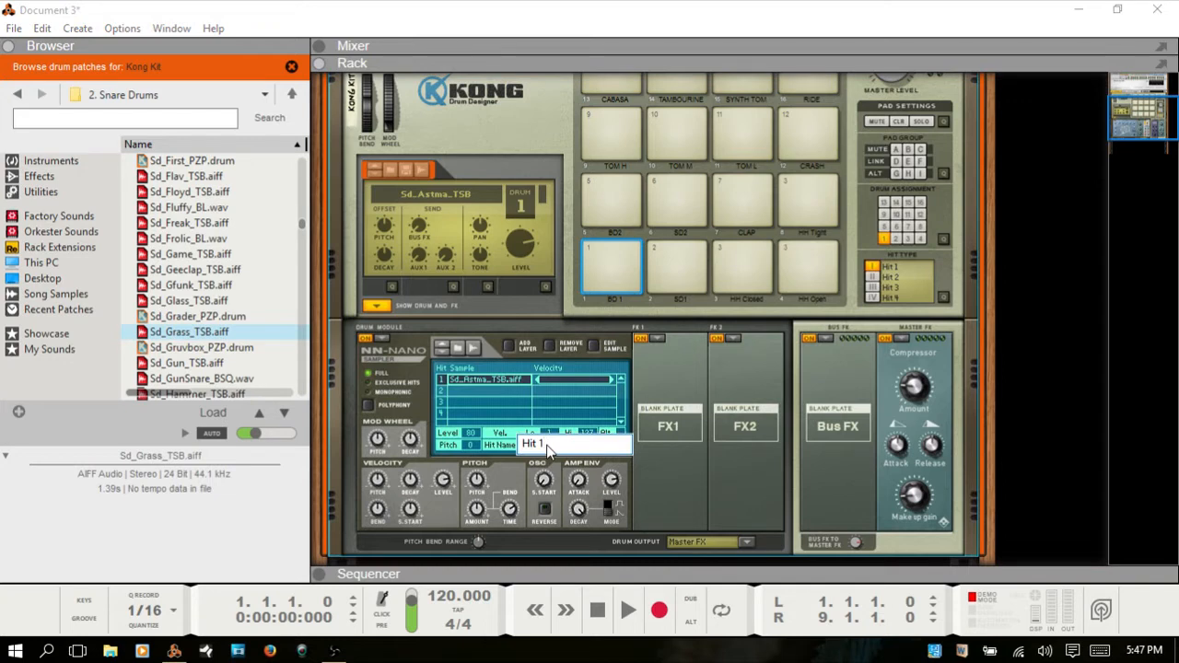
type("new name")
key("Return")
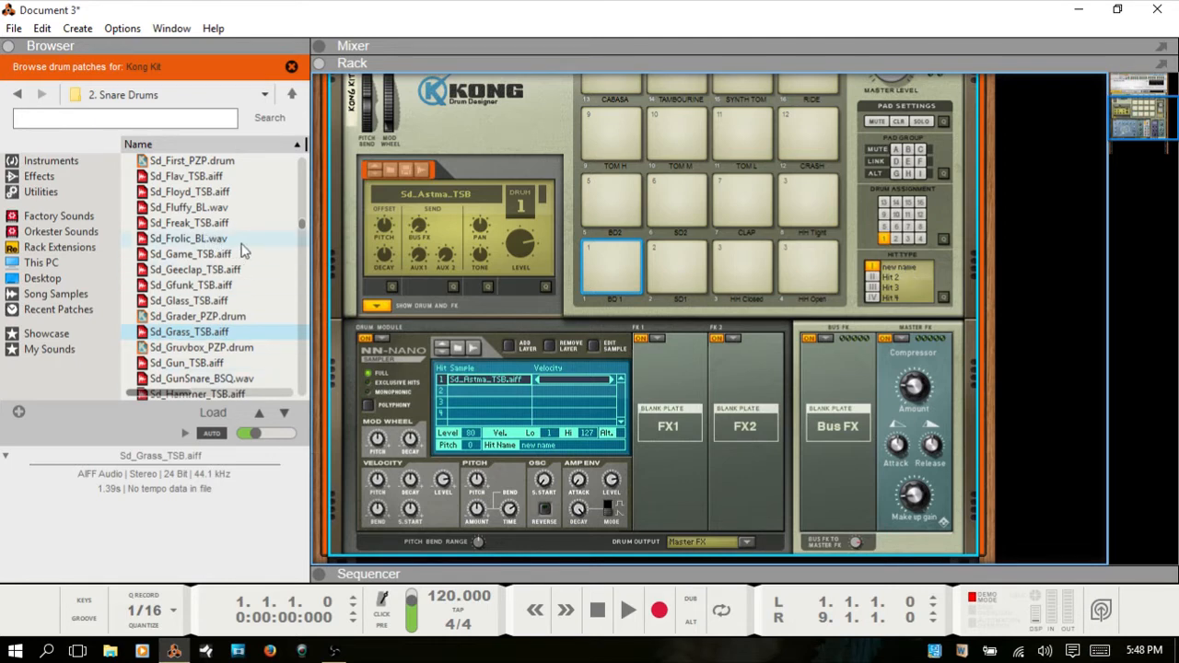
- Add a second layer to the first hit and load Cym_China69_PB.wav from the Cymbals folder into it
left_click(291, 95)
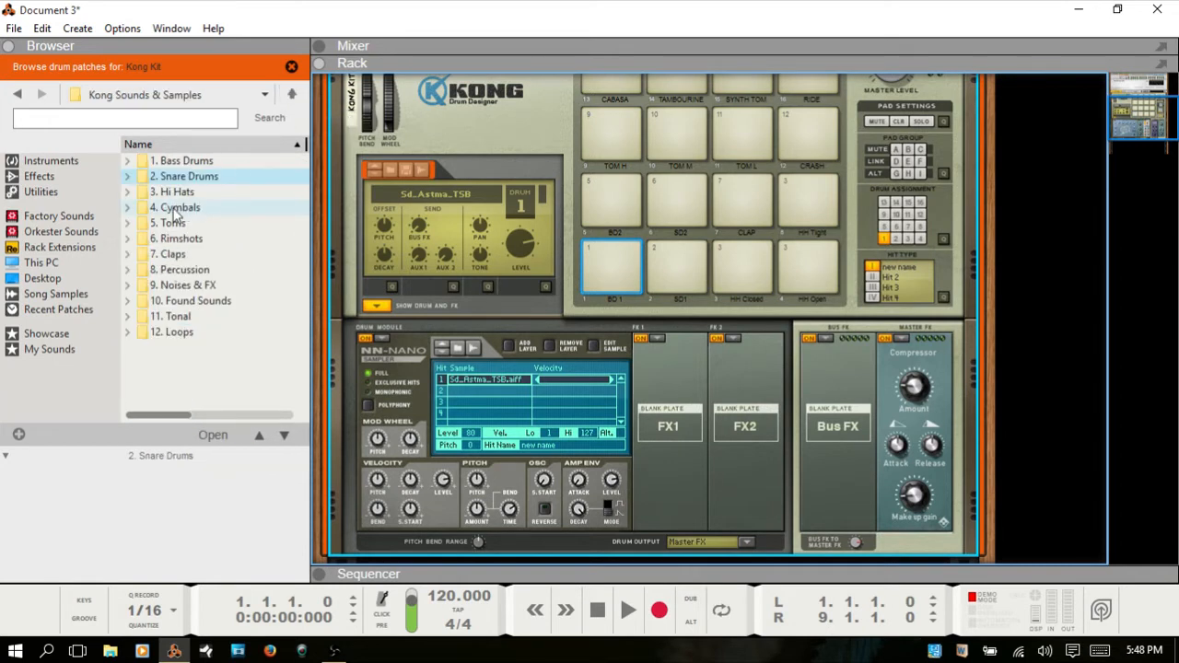
double_click(175, 210)
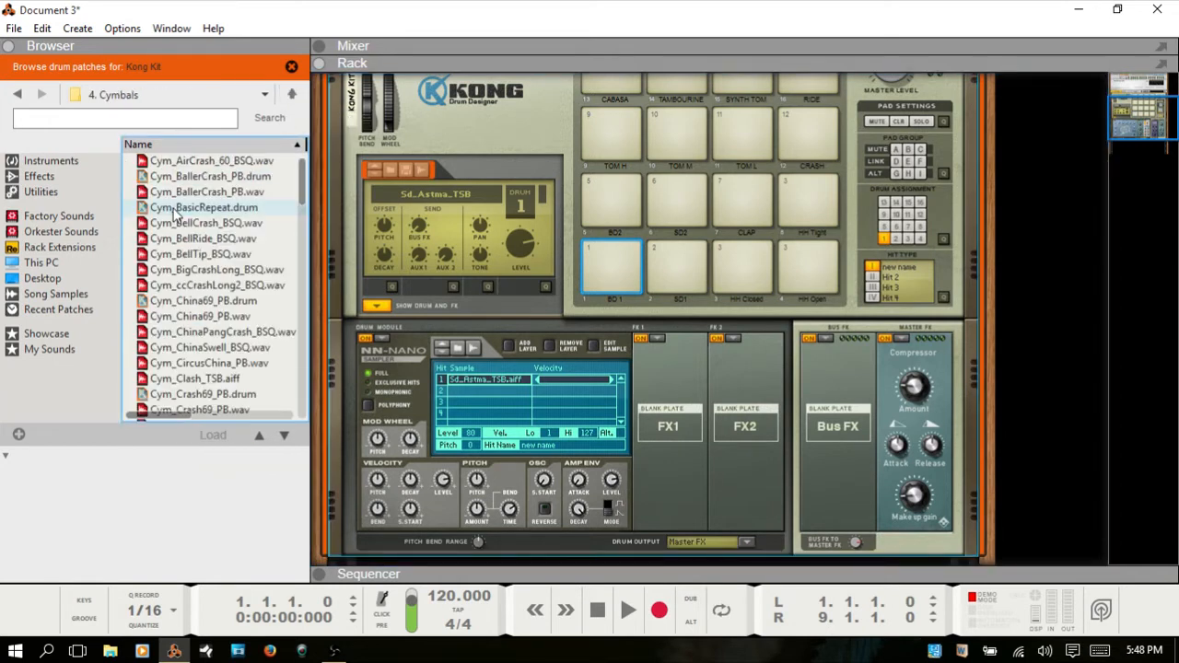
left_click(469, 391)
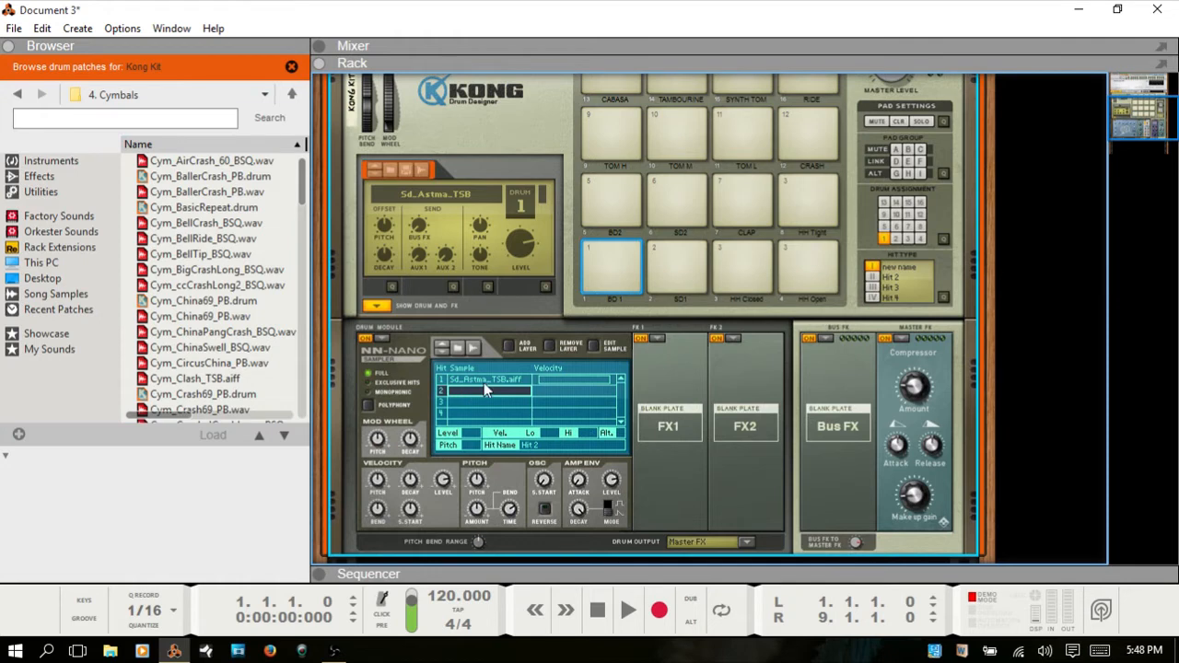
left_click(485, 380)
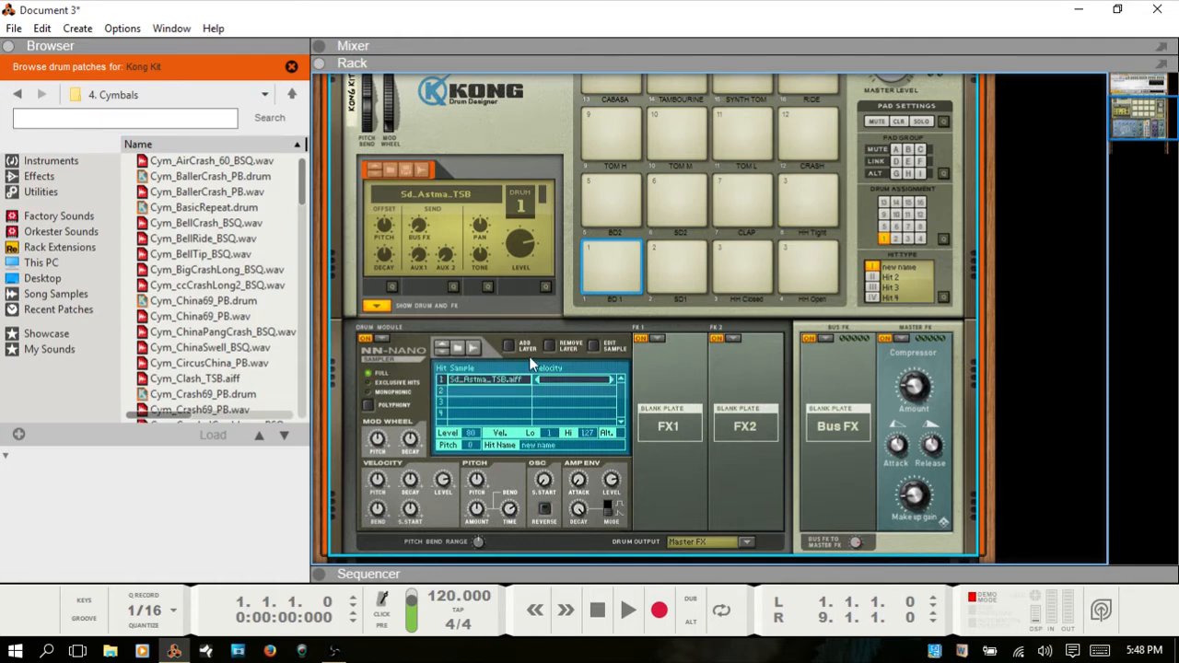
left_click(496, 389)
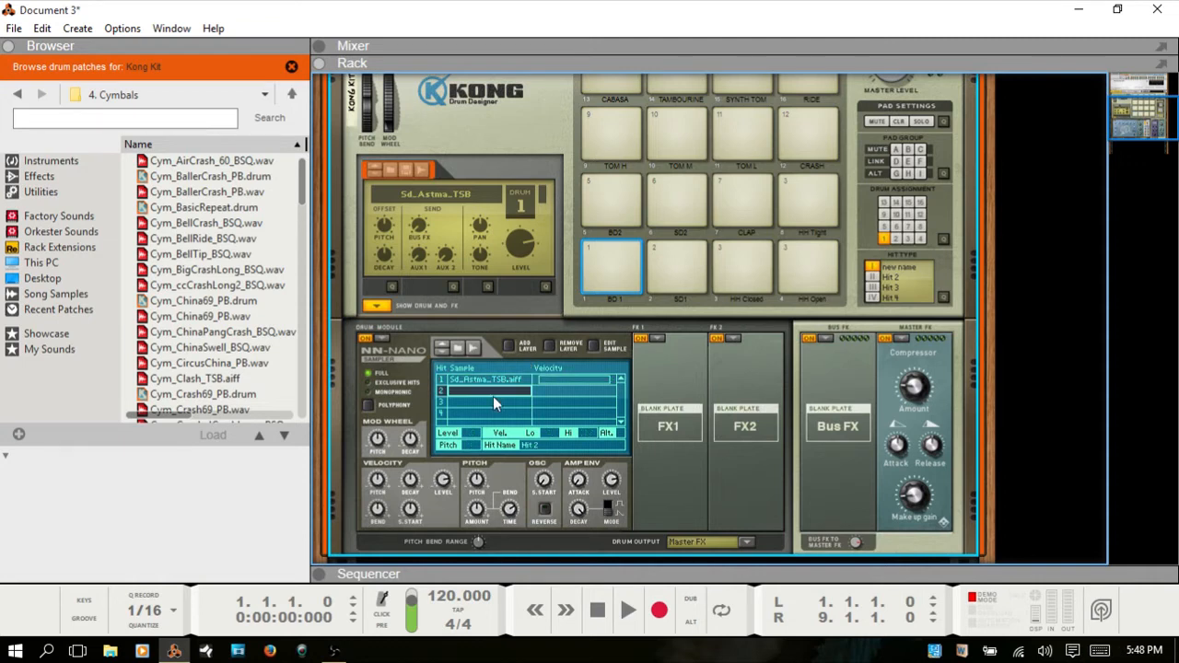
left_click(493, 400)
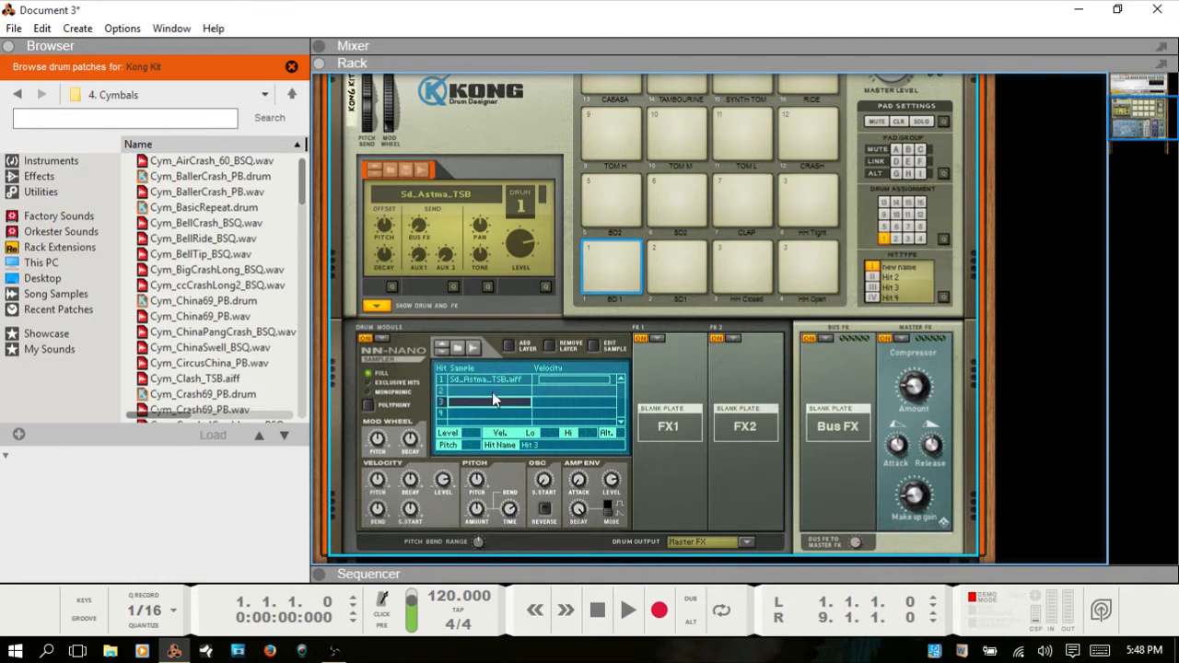
left_click(488, 379)
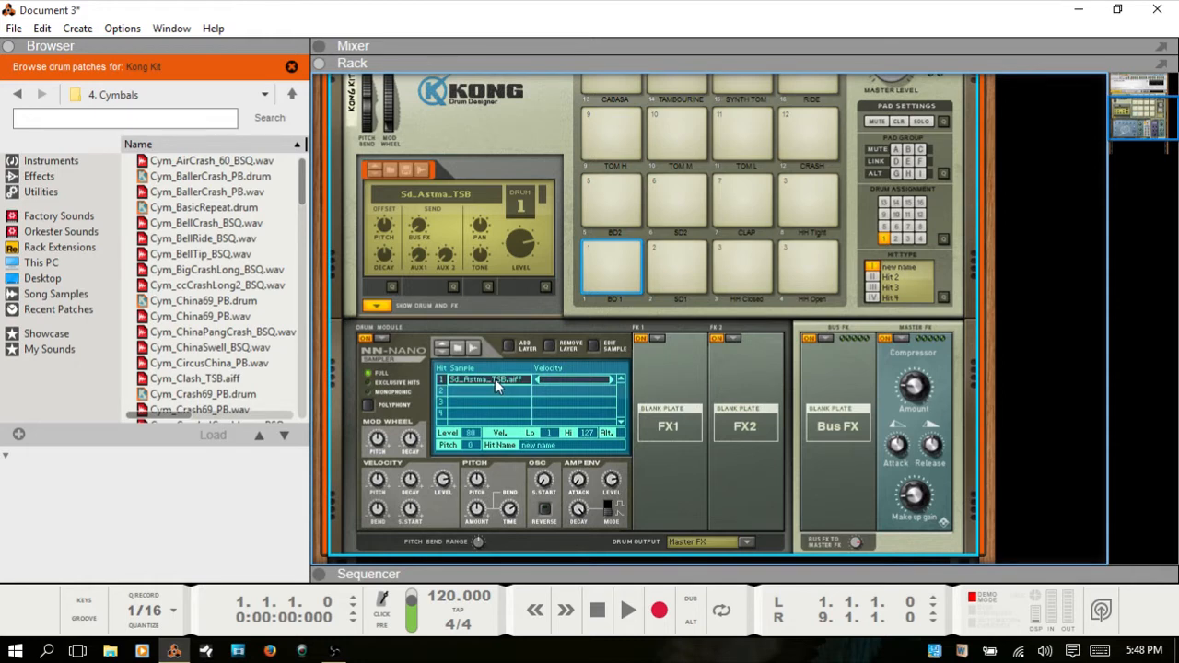
left_click(510, 346)
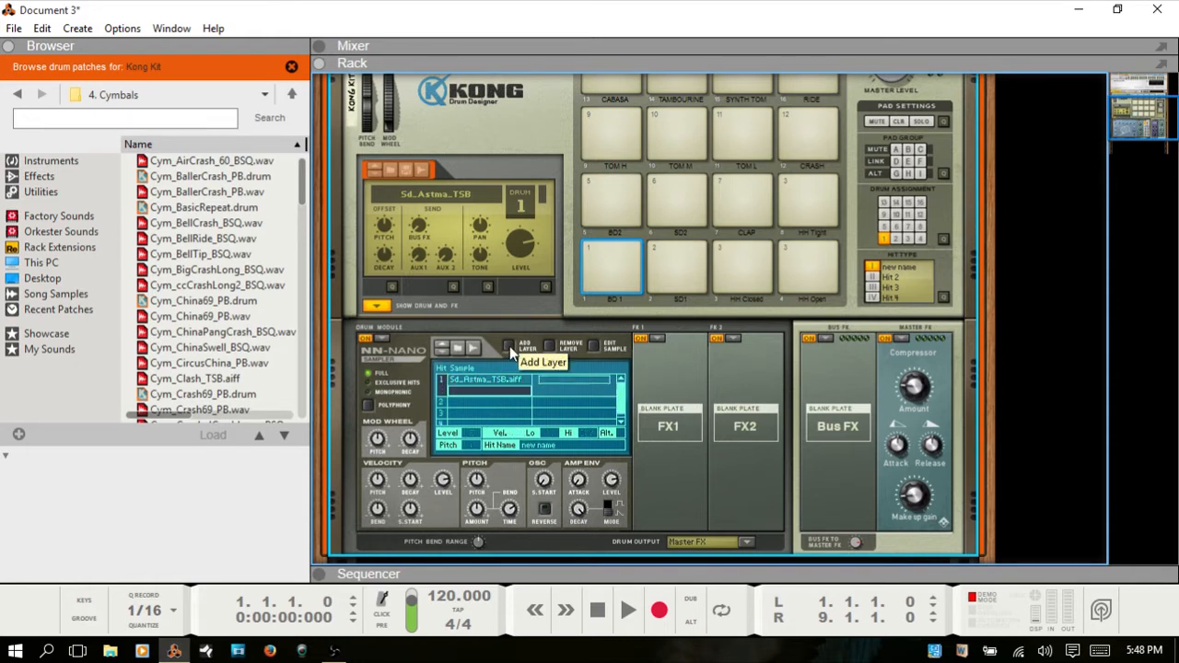
left_click(184, 316)
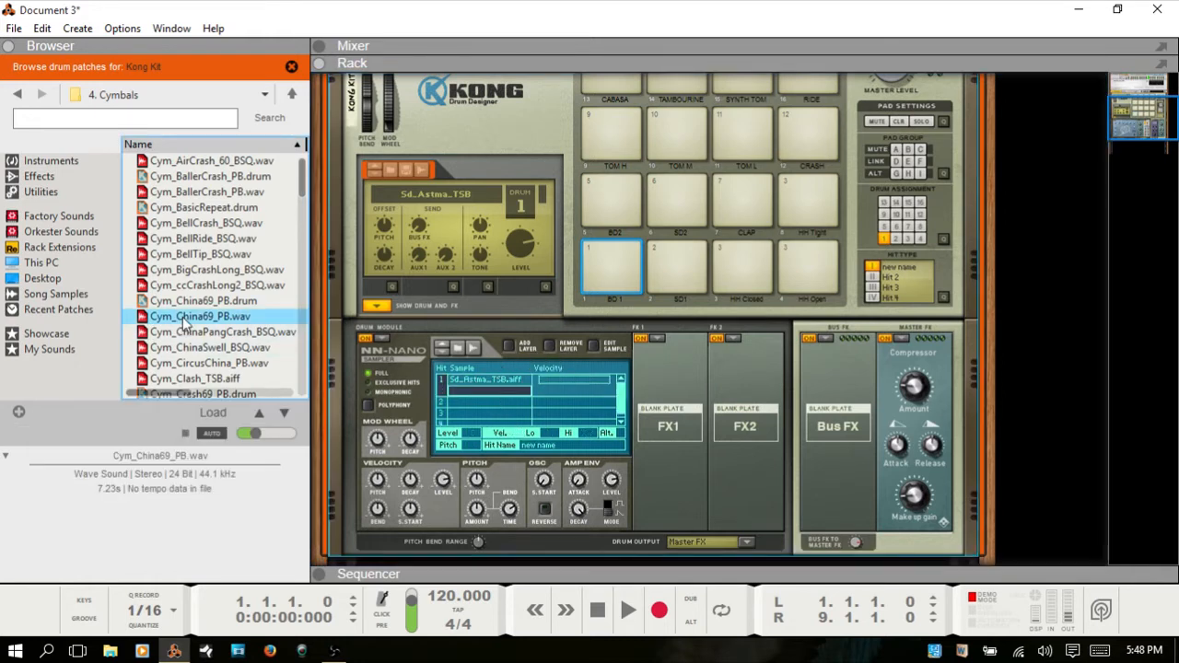
left_click_drag(185, 318, 478, 393)
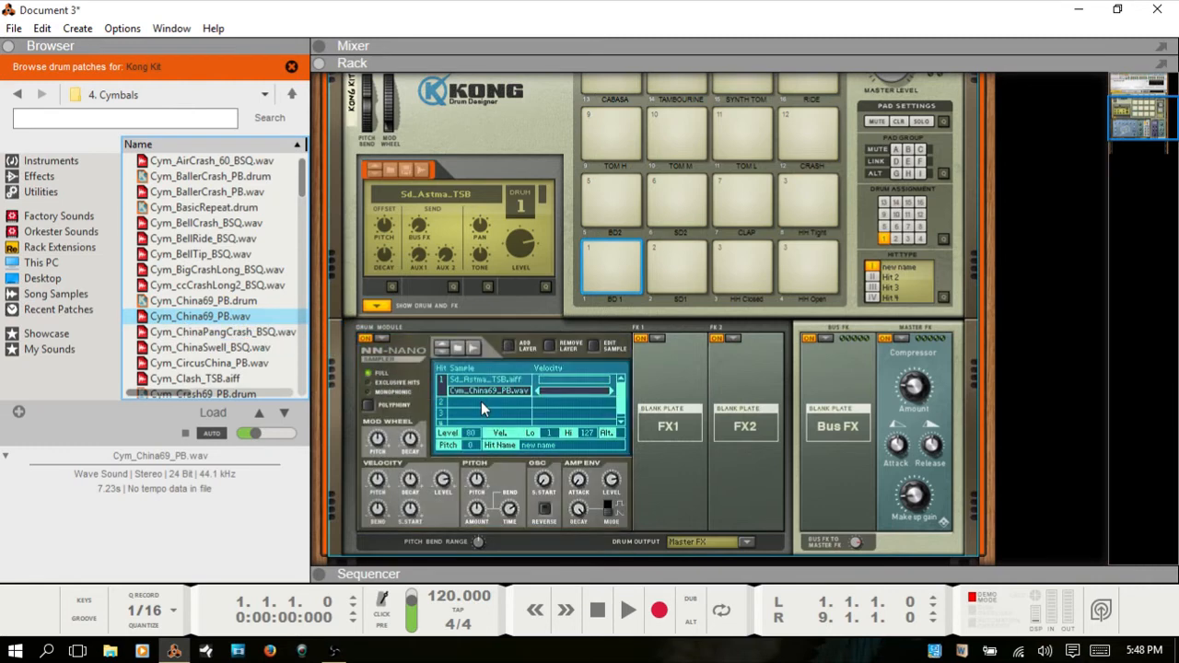
- Load the tom sample Tm_AirTom_60_BSQ.wav from the Toms folder onto pad 1
left_click(488, 403)
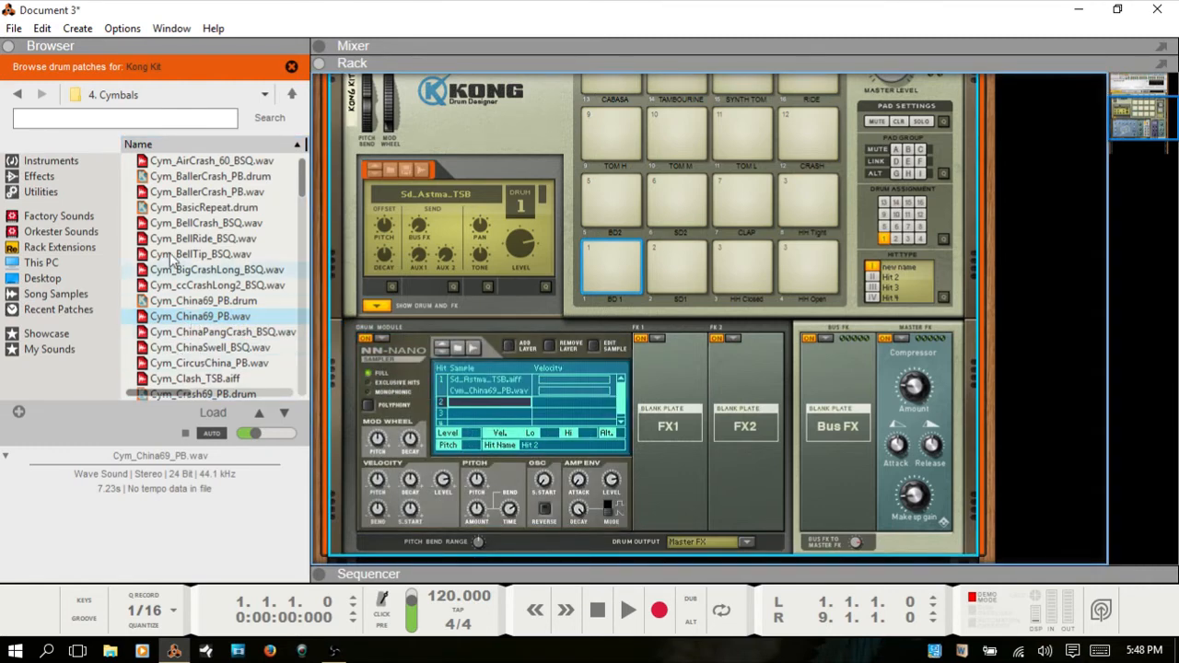
left_click(291, 94)
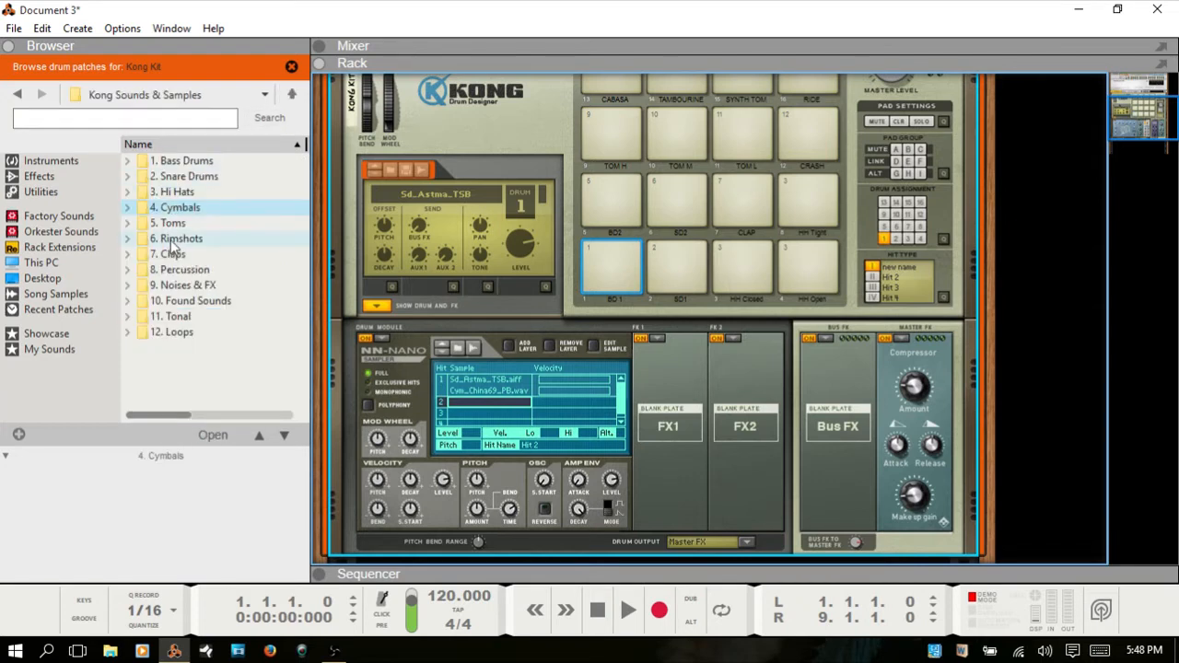
left_click(171, 226)
double_click(173, 231)
left_click(190, 164)
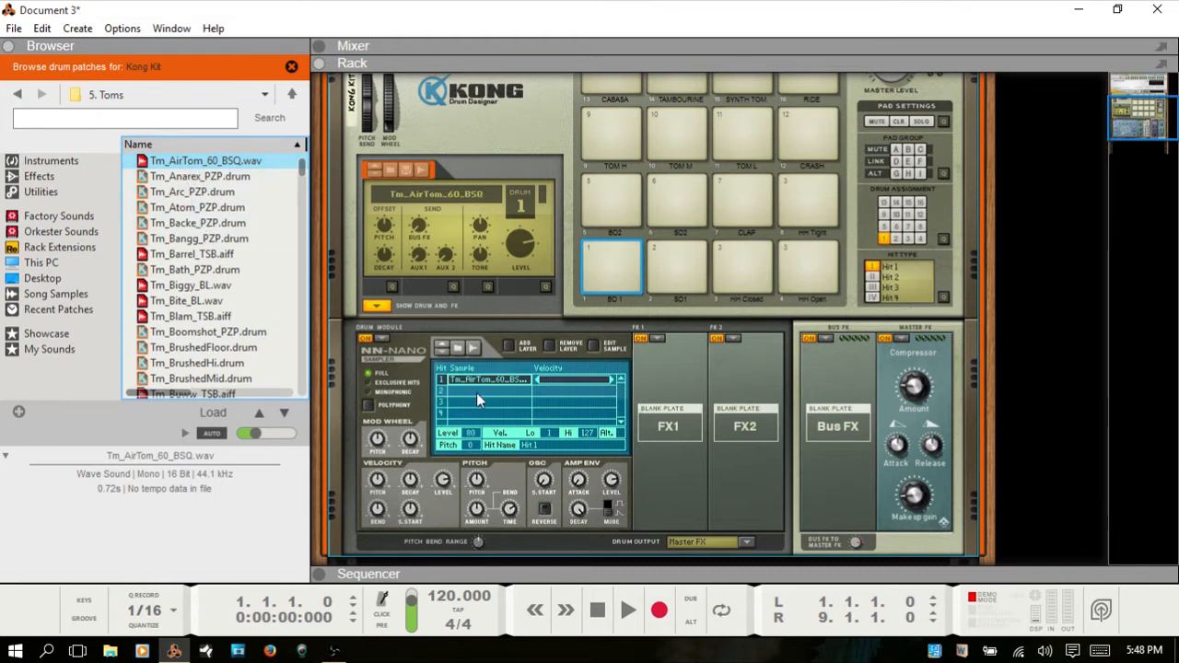
- Add a second layer to Hit 1 and load Sd_Absolute_TSB.aif from the Snare Drums folder into it
left_click(291, 94)
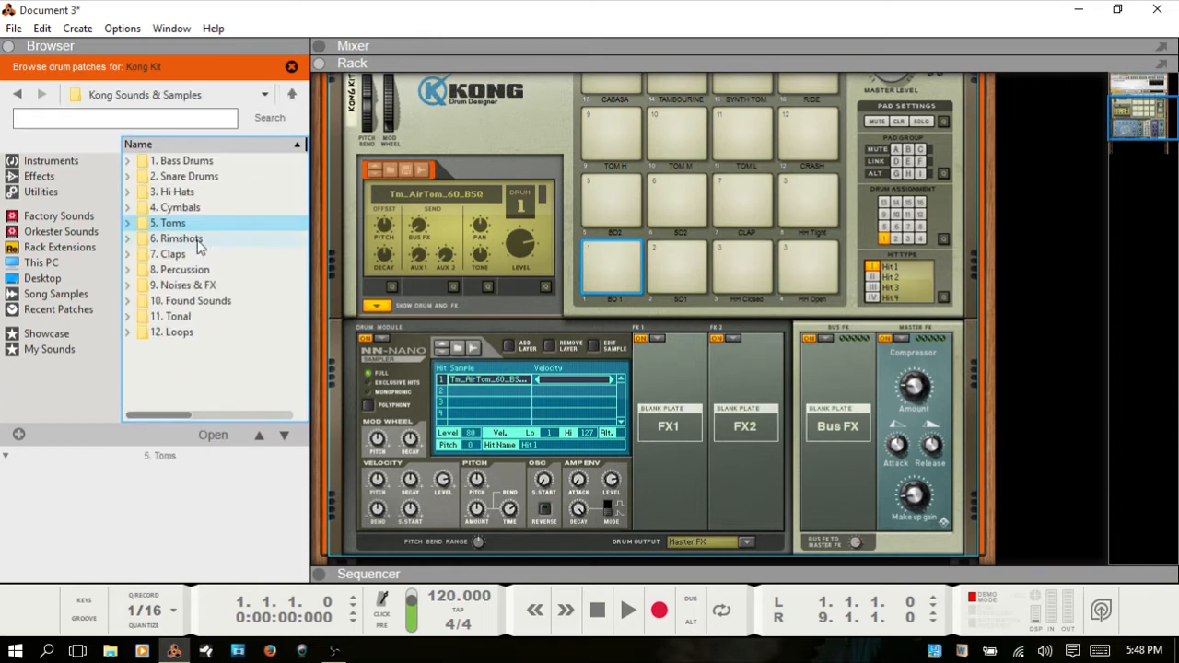
left_click(189, 179)
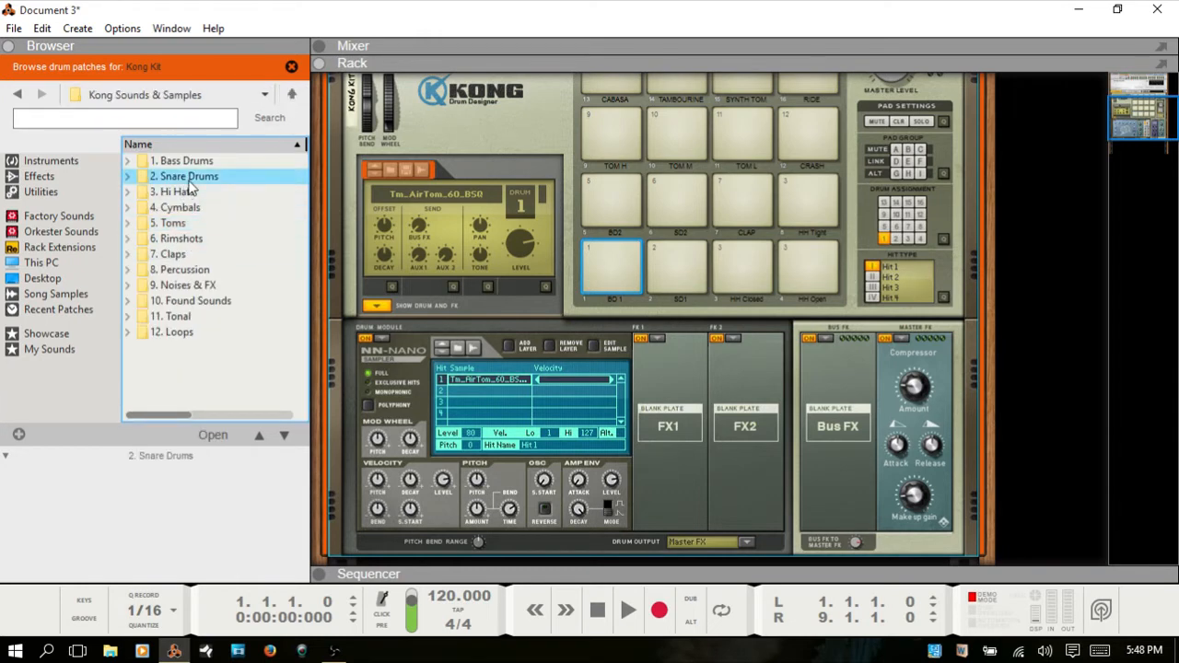
double_click(188, 179)
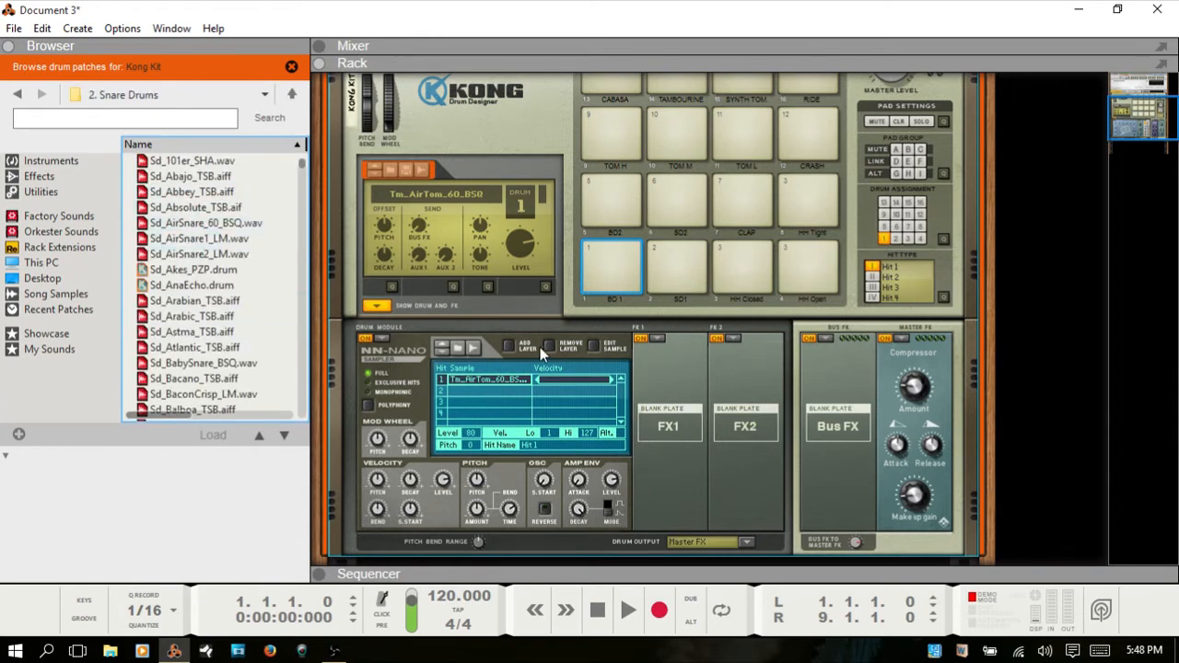
left_click(509, 345)
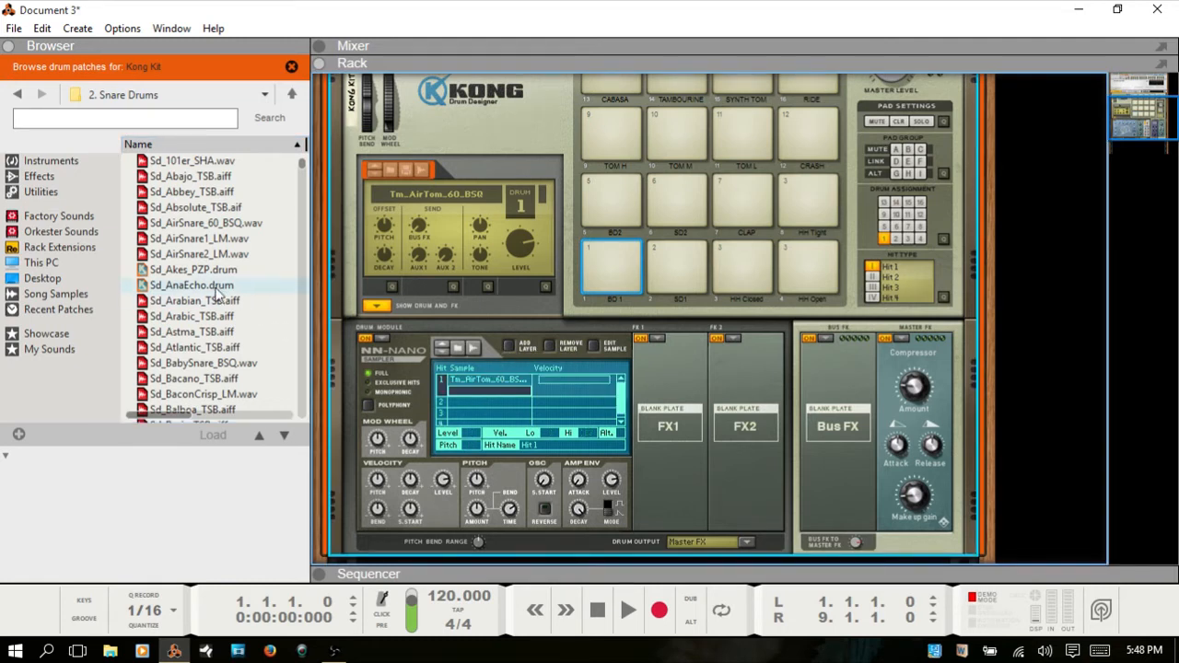
left_click_drag(184, 207, 493, 397)
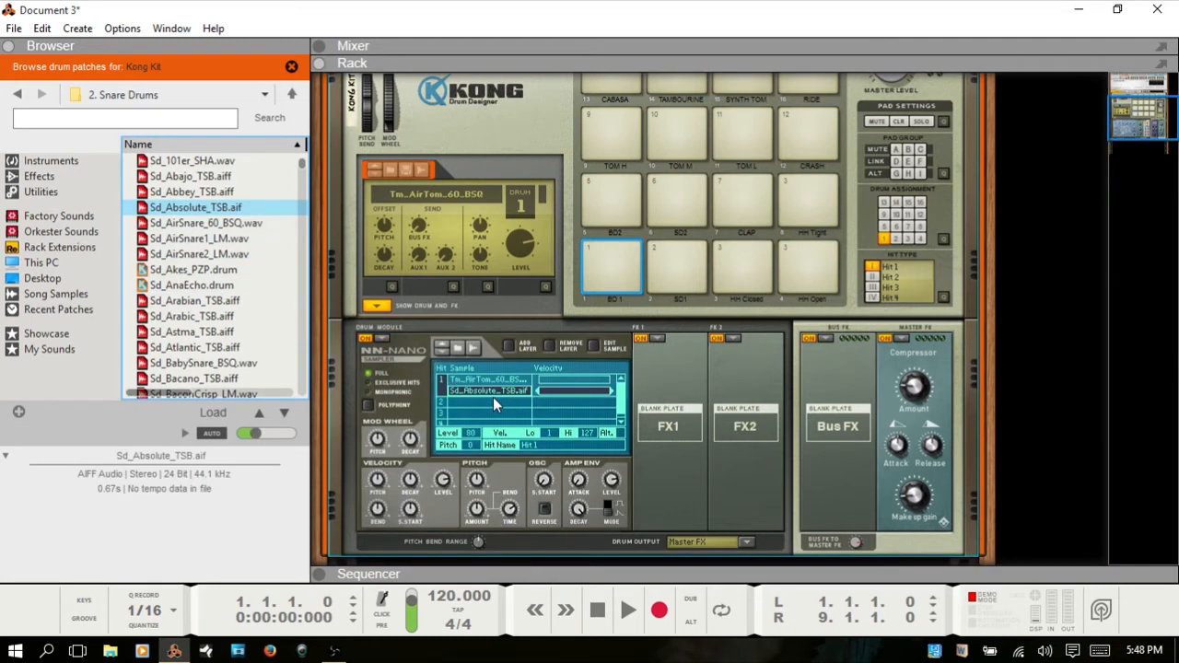
- Add a third Hit 1 layer with the sample Sd_BabySnare_BSQ.wav and enable layer alternation for it
left_click(513, 346)
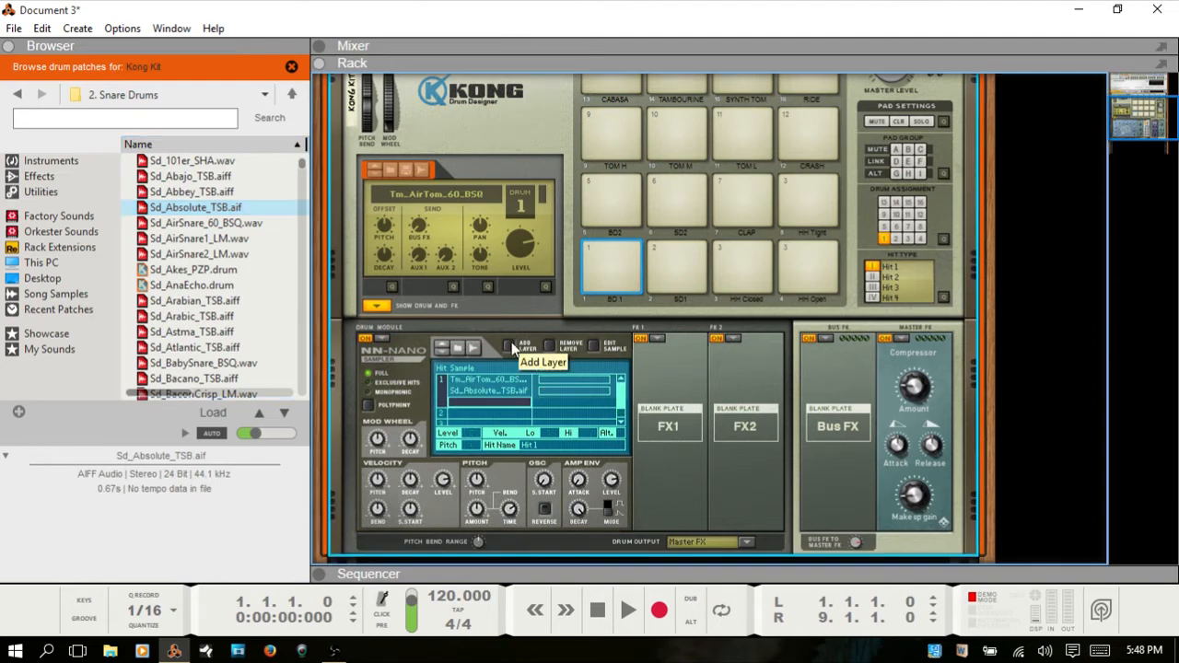
left_click(175, 365)
left_click_drag(175, 367, 504, 413)
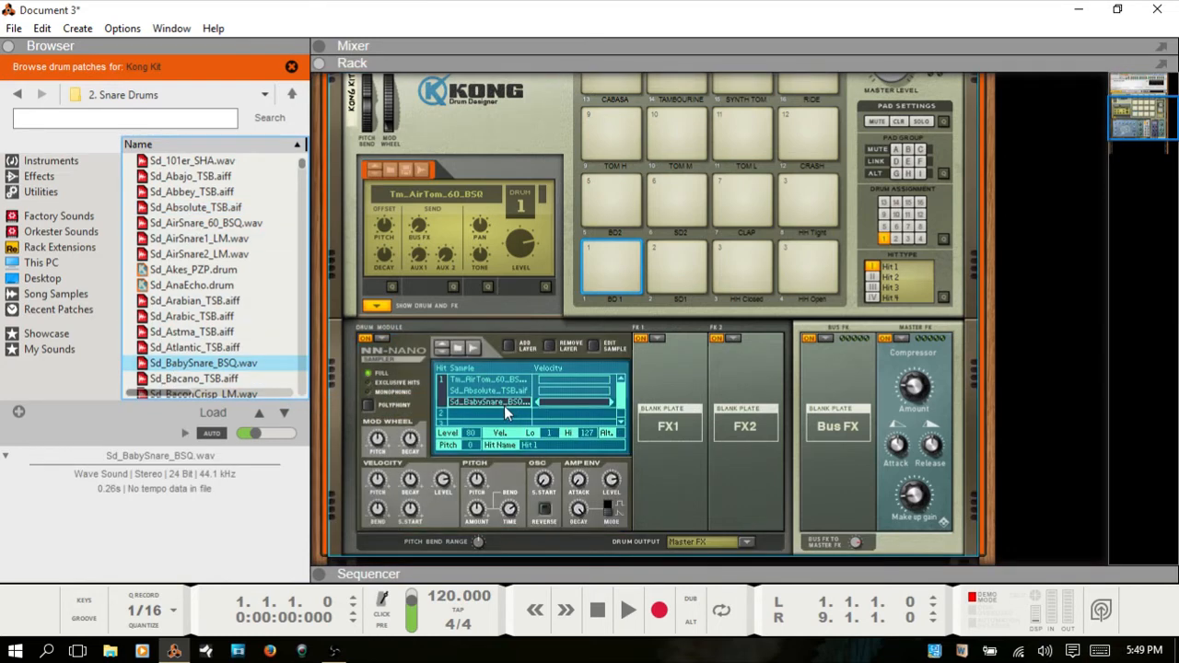
left_click(622, 436)
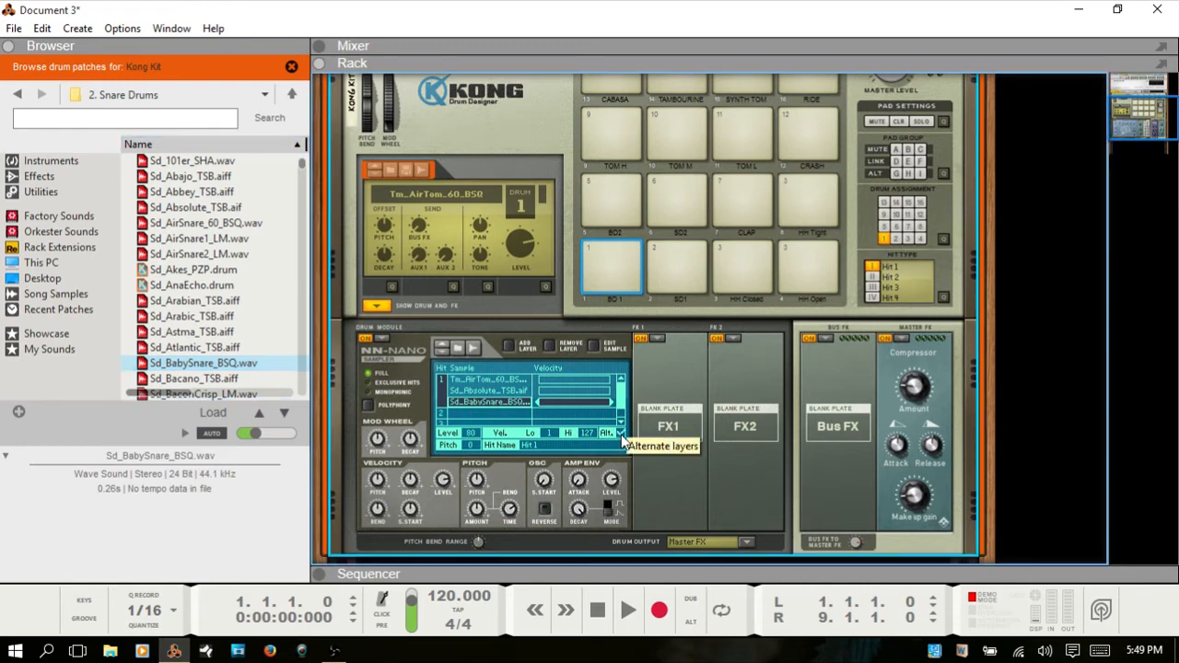
- Enable layer alternation for the Sd_Absolute_TSB.aif and Tm_AirTom_60_BSQ layers too, and play pad 1 several times
left_click(486, 390)
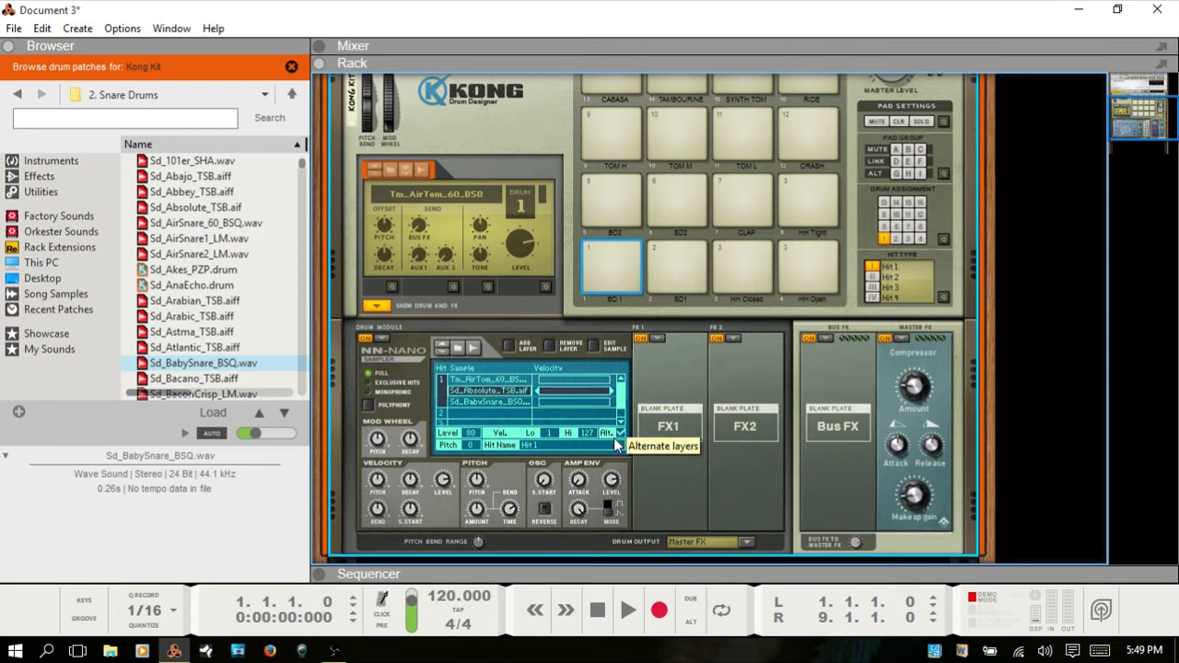
left_click(483, 379)
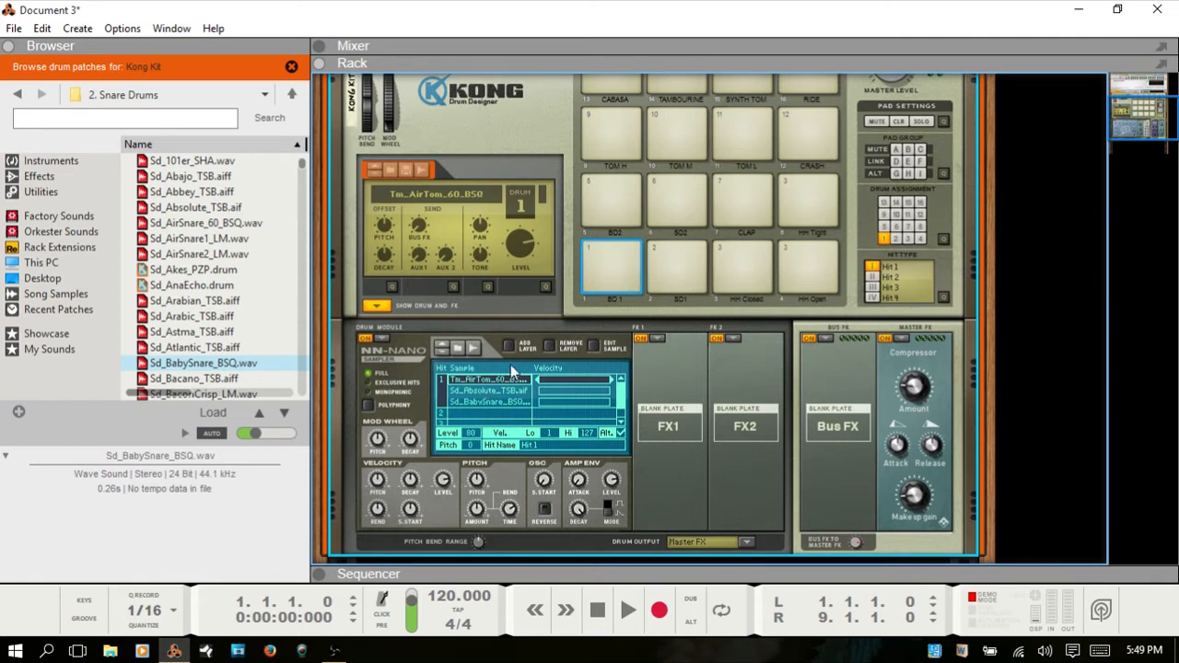
left_click(612, 265)
left_click(613, 264)
left_click(612, 265)
- Limit the Sd_BabySnare_BSQ layer to low velocities and set the Sd_Absolute_TSB.aif layer's low velocity to 74
left_click(600, 405)
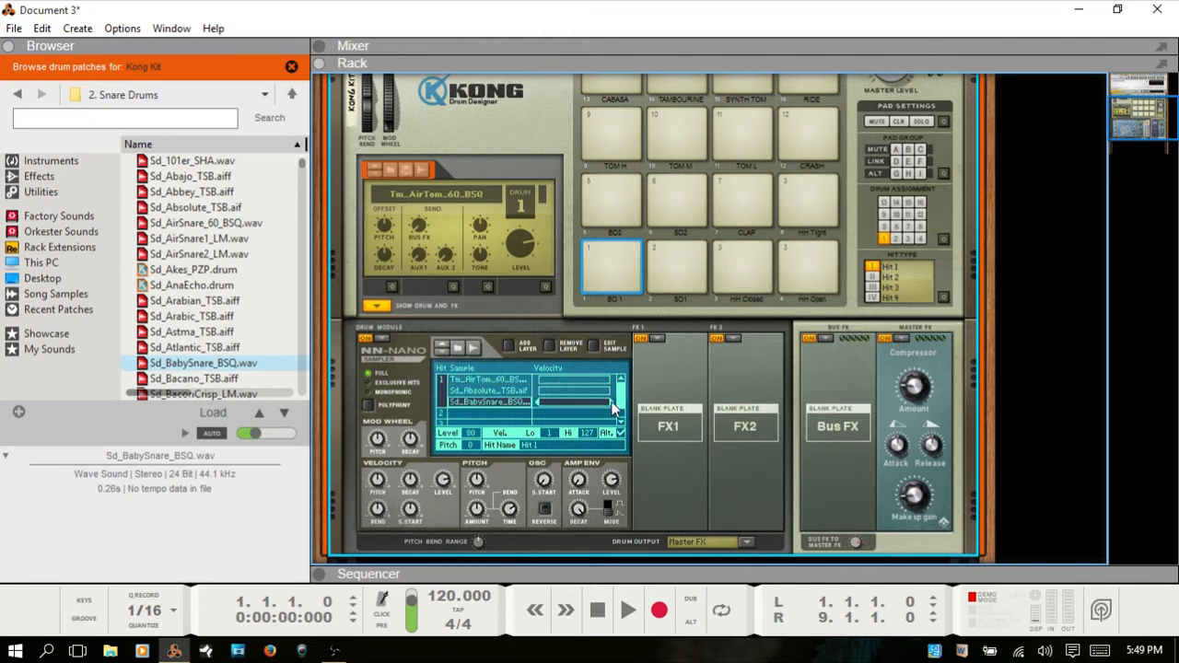
left_click(576, 392)
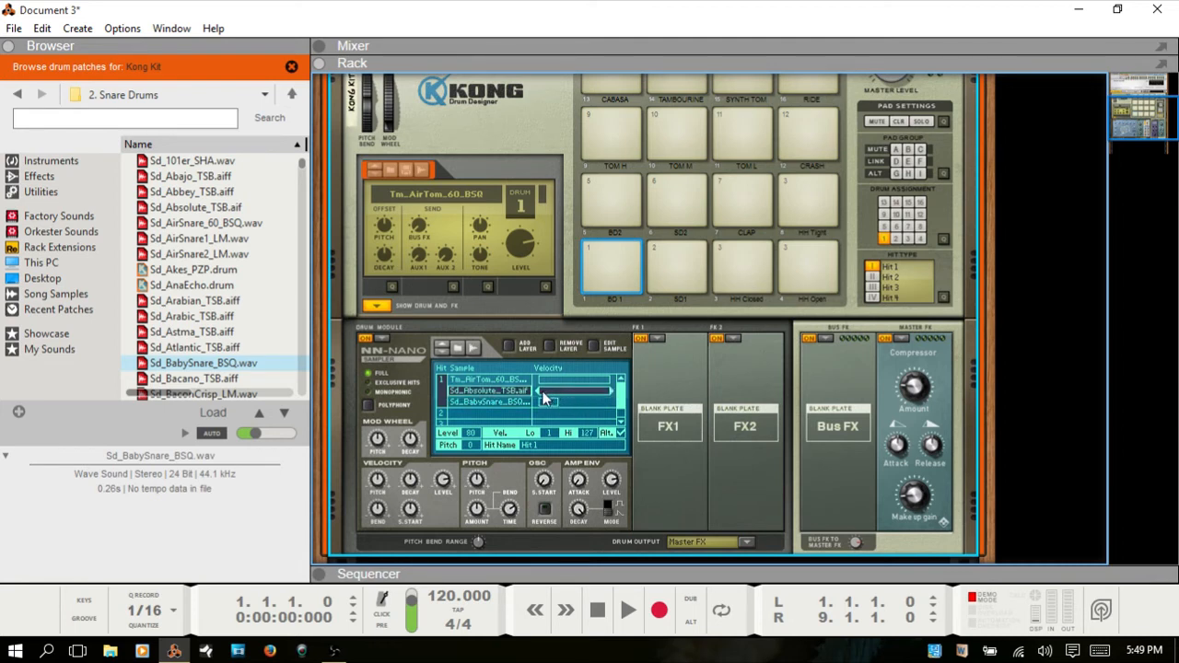
left_click_drag(541, 393, 582, 392)
- Play pad 1 repeatedly at soft and hard velocities to hear how the velocity ranges affect the alternating layers
left_click(600, 283)
left_click(609, 263)
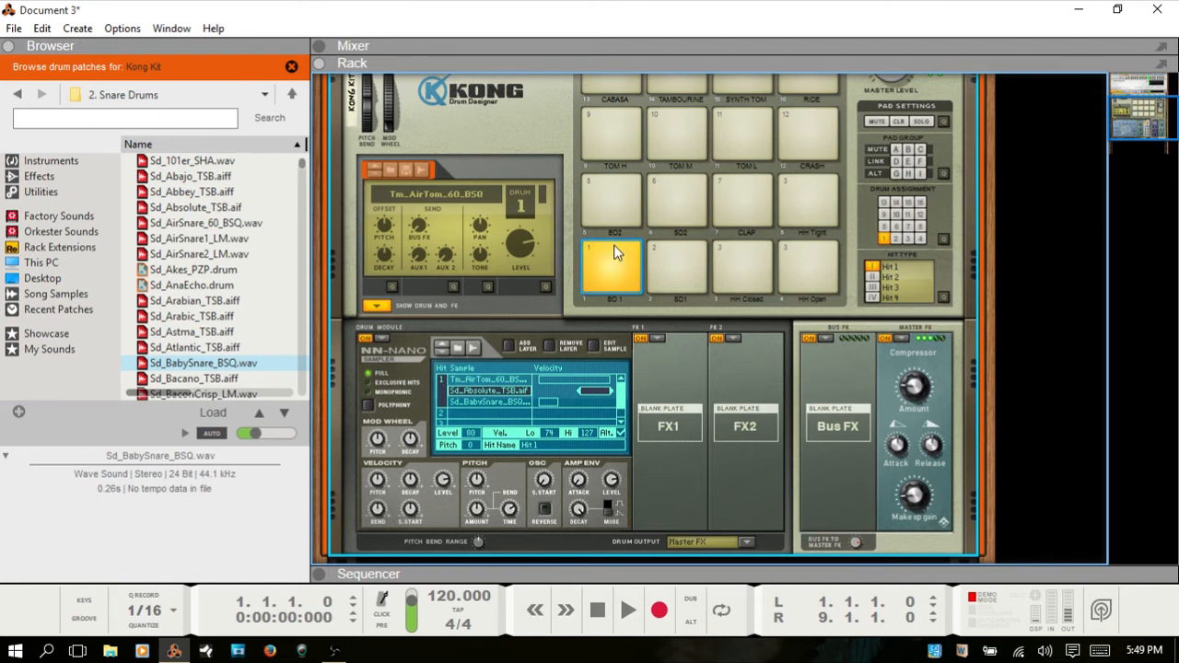
left_click(613, 267)
left_click(612, 283)
left_click(613, 284)
left_click(609, 264)
left_click(610, 264)
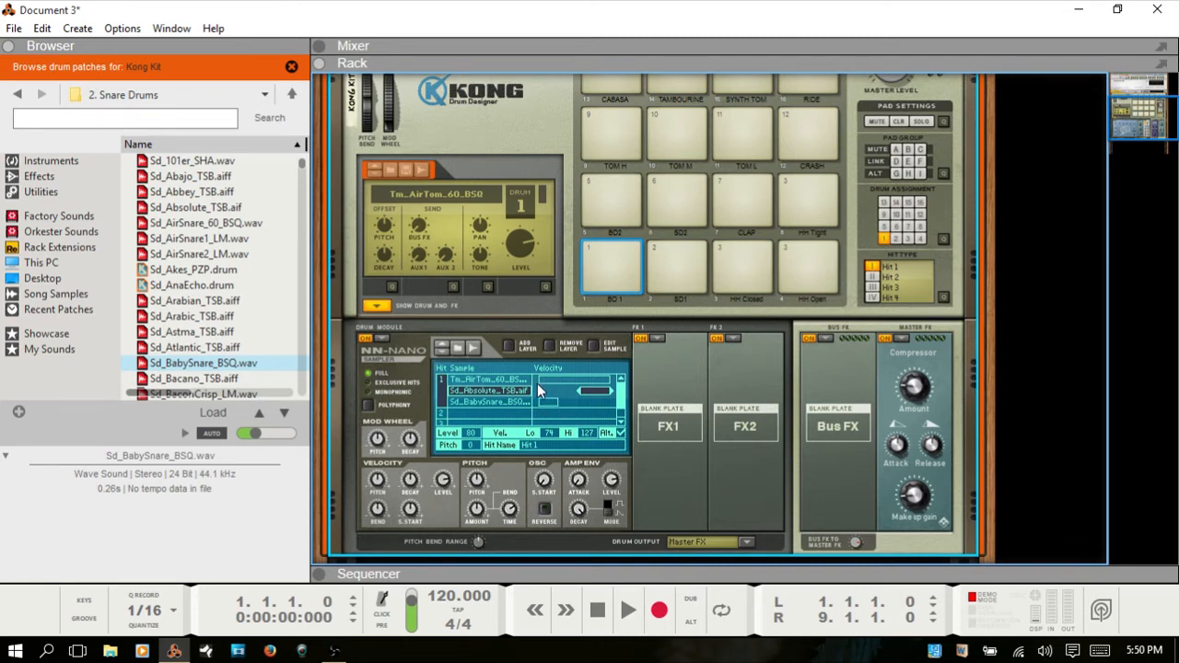
- Restore the full velocity range on both snare layers and play pad 1 to hear the alternation
mouse_move(577, 392)
left_mouse_down()
mouse_move(530, 392)
mouse_move(558, 402)
left_mouse_up()
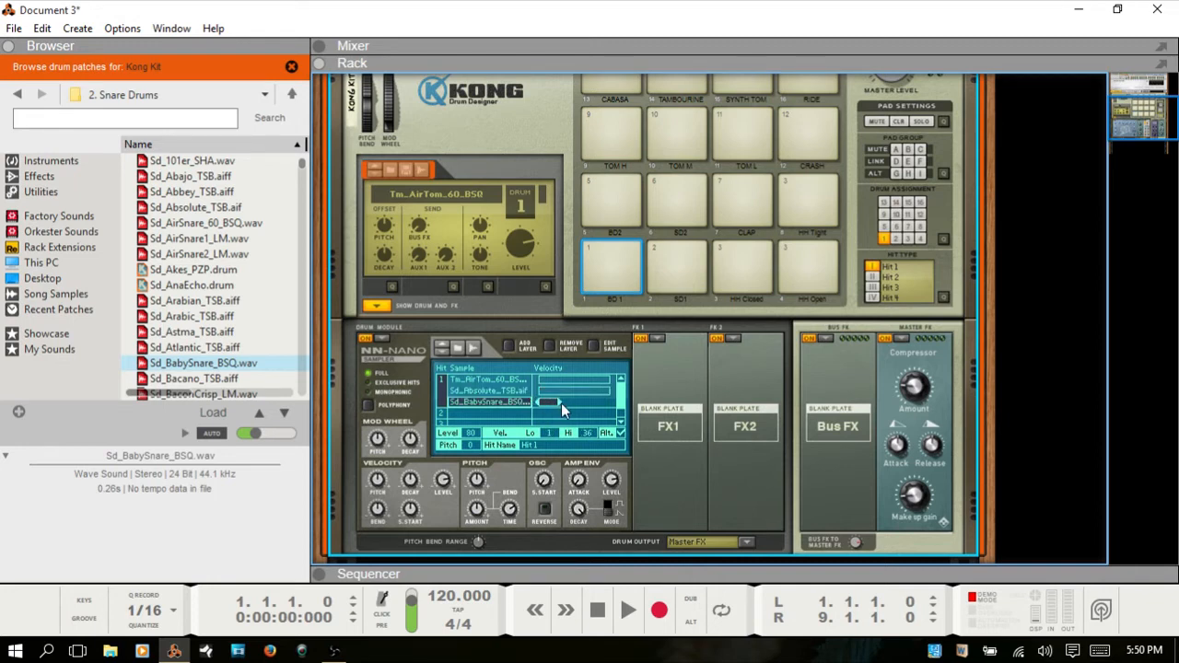
left_click(606, 271)
left_click(611, 269)
left_click(614, 260)
- Open the Tm_AirTom_60_BSQ layer's sample in the sample editor and audition it
left_click(477, 390)
left_click(483, 379)
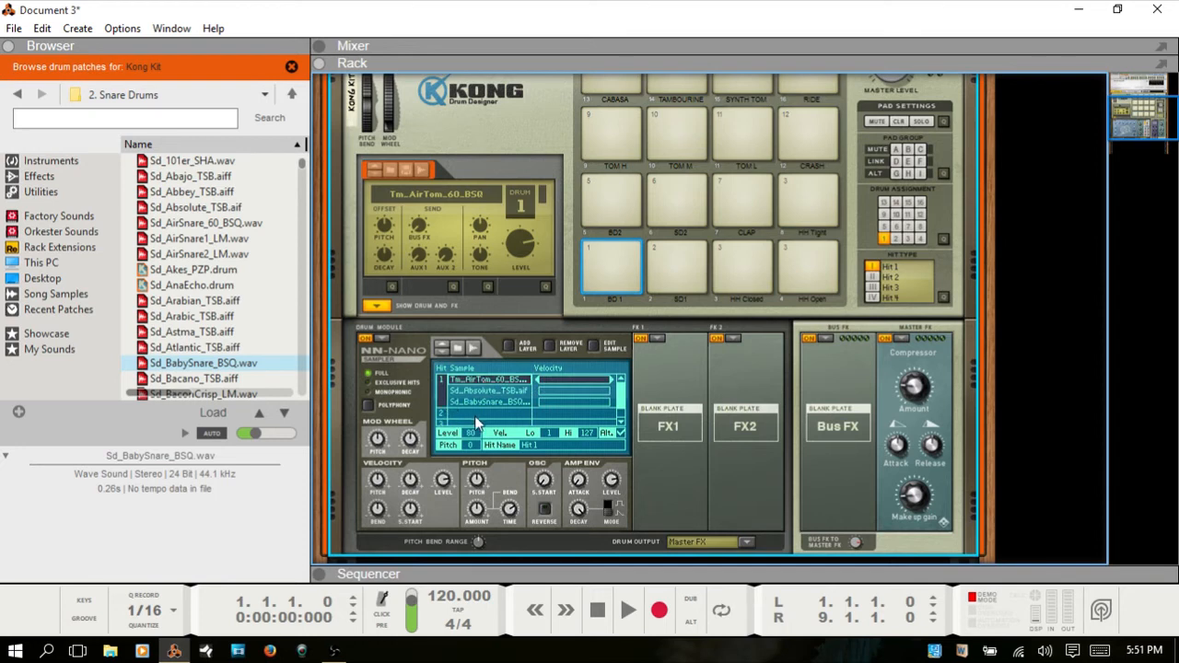
left_click(596, 345)
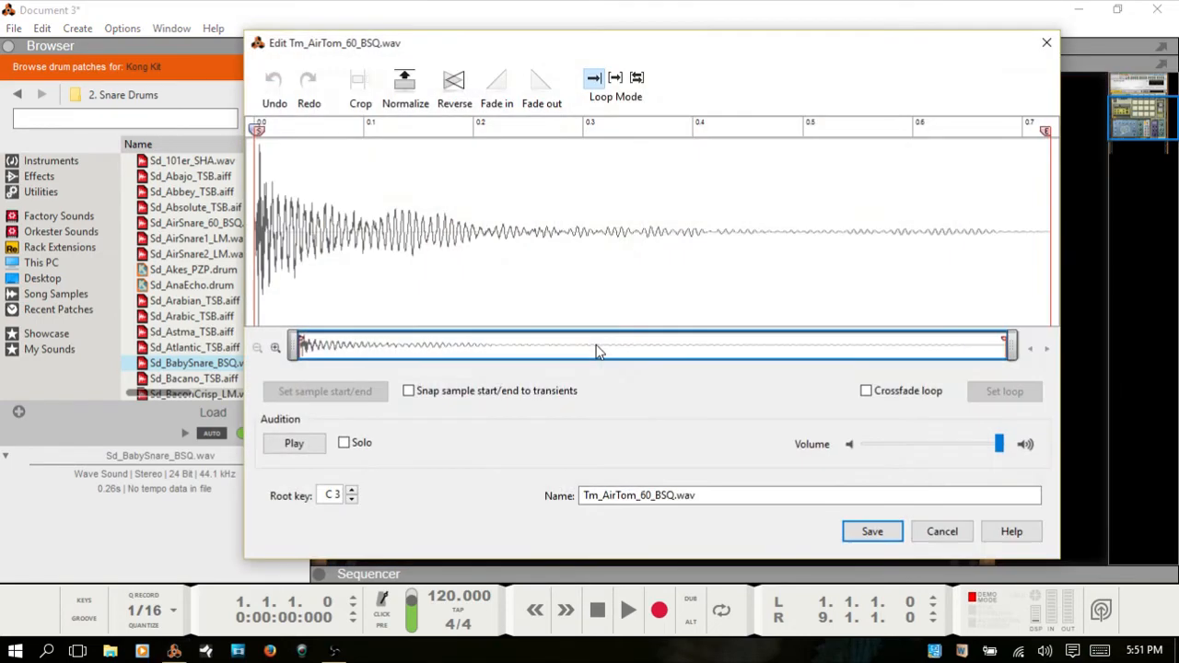
left_click(293, 445)
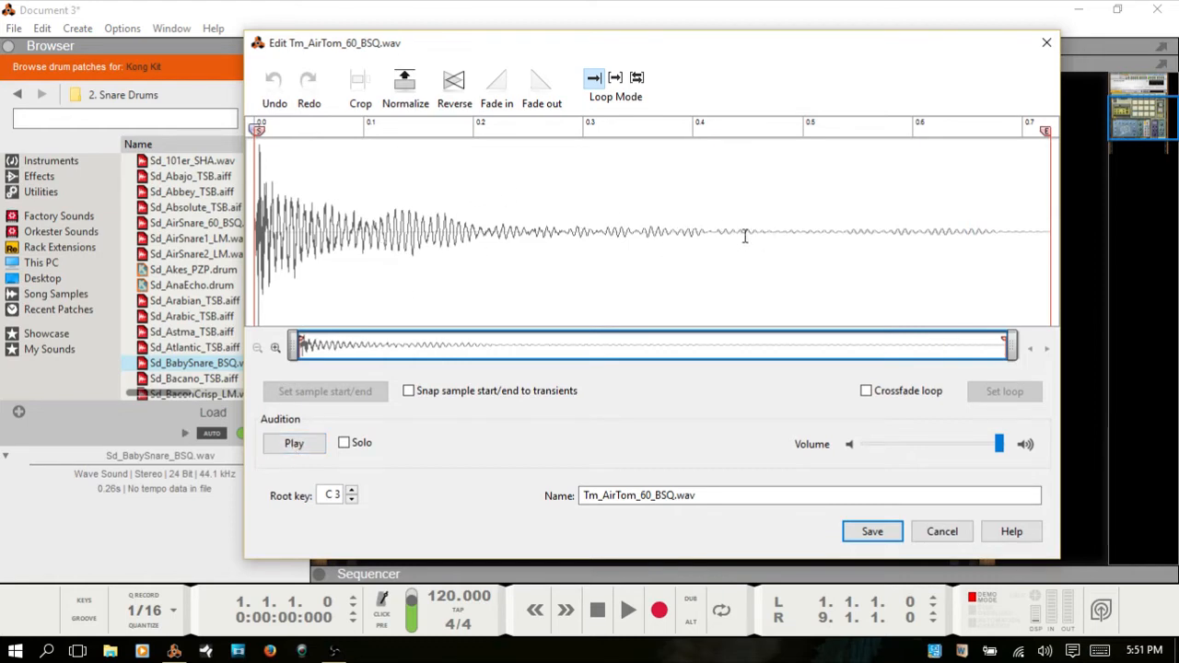
- Crop the tom sample to about its first 0.44 seconds, reverse it, and save the edit
left_click_drag(744, 235, 221, 196)
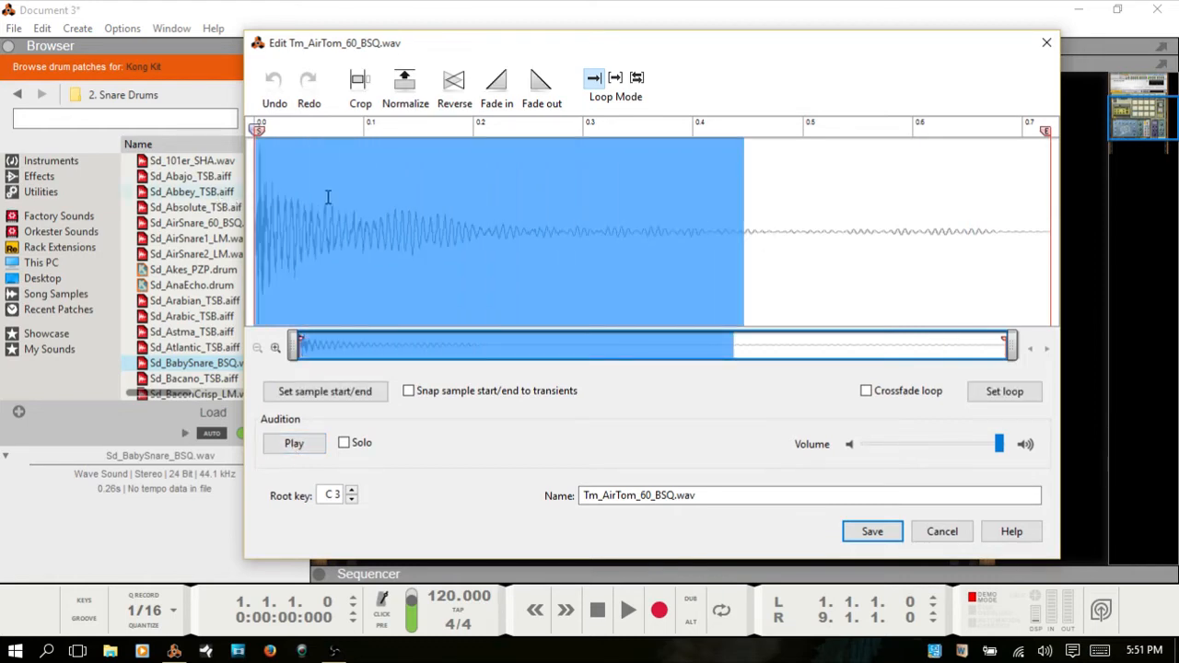
left_click(361, 87)
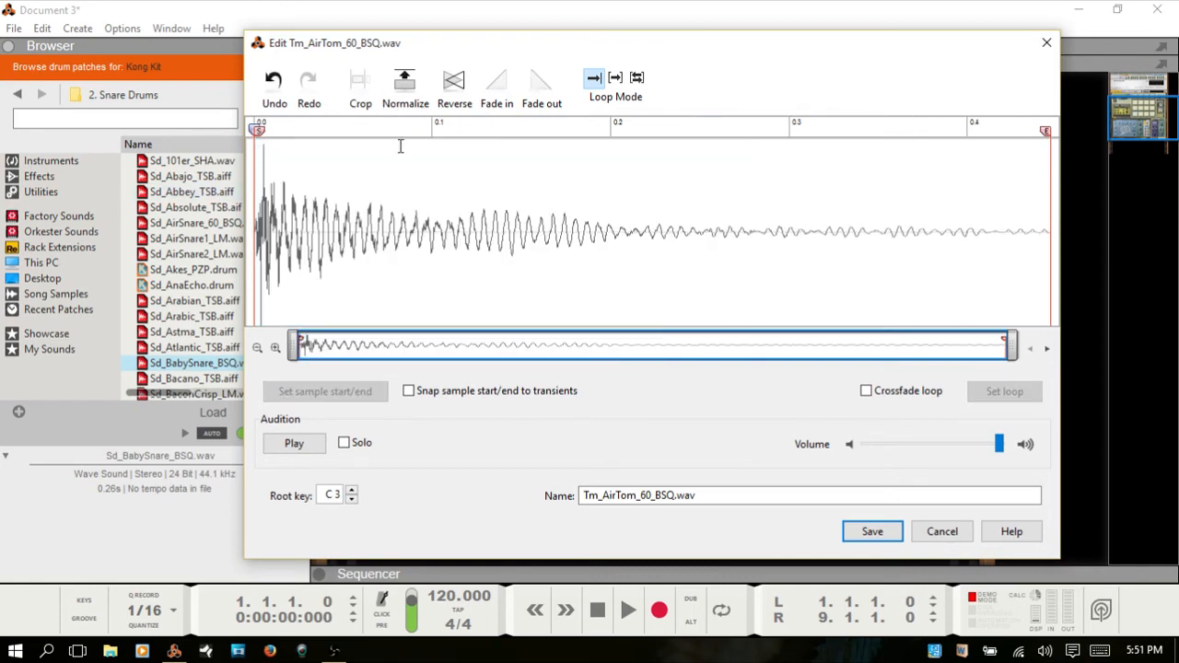
left_click(454, 85)
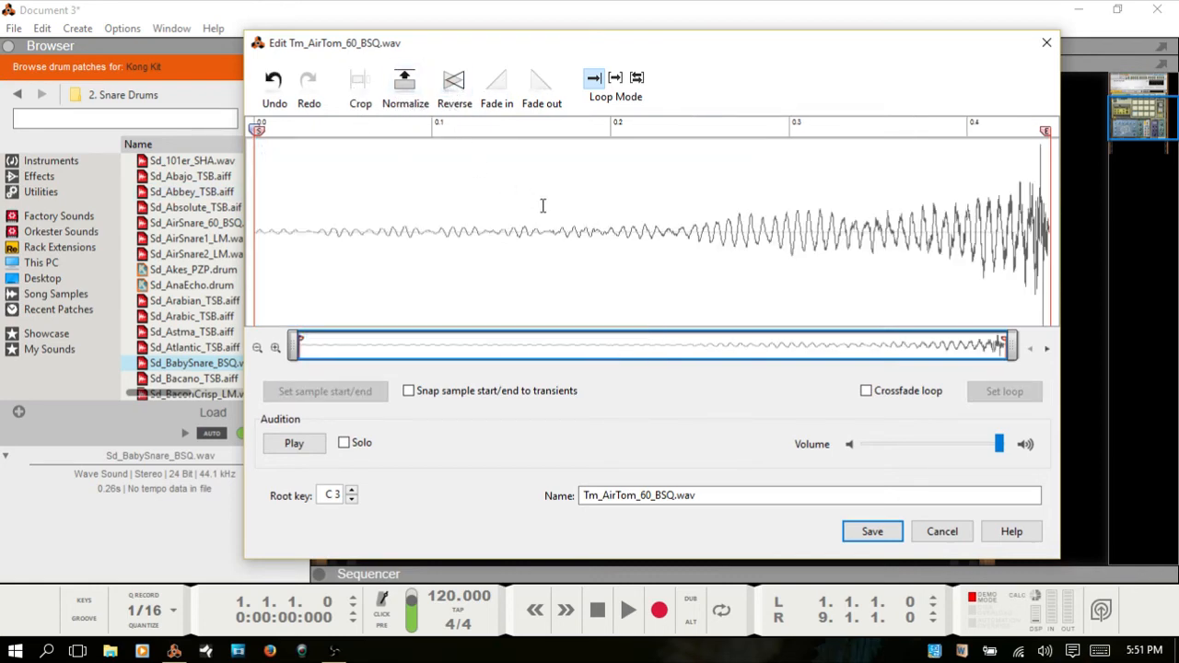
left_click(871, 532)
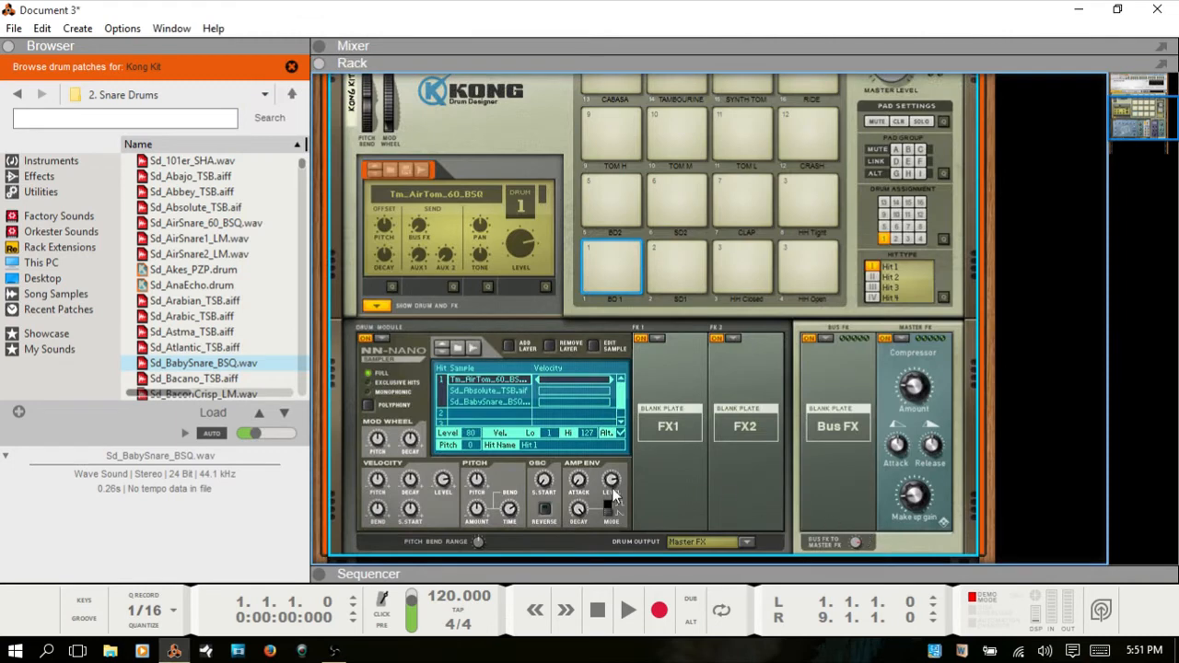
- Play pad 1 repeatedly to hear the edited tom sample among the alternating layers
left_click(609, 246)
left_click(608, 245)
left_click(609, 248)
left_click(608, 248)
- Turn off layer alternation for the Hit 1 layers and play pad 1
left_click(489, 391)
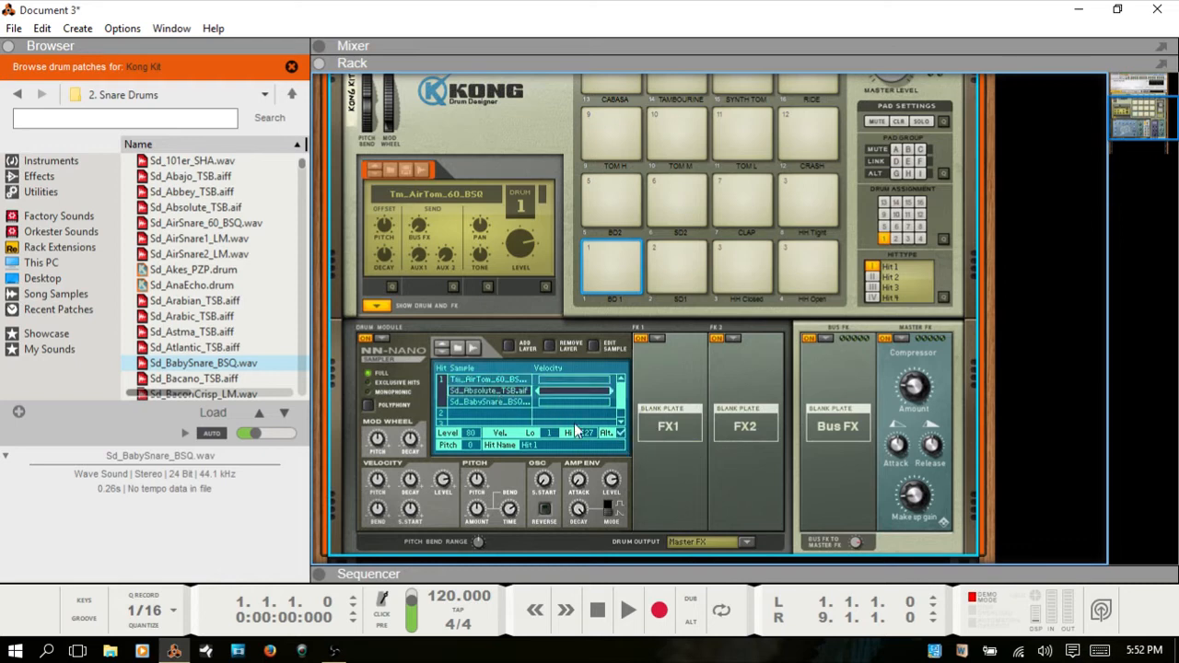
left_click(494, 400)
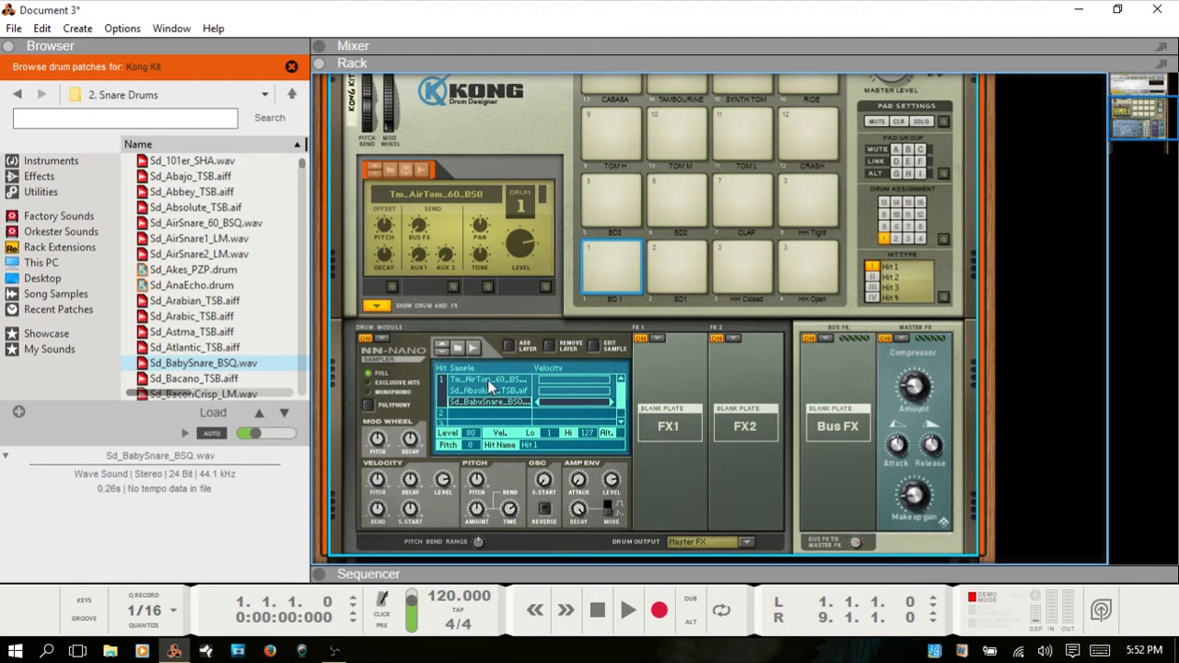
left_click(610, 244)
- Remove the Sd_BabySnare_BSQ and Sd_Absolute_TSB layers from Hit 1 and play pad 1 with only the tom sample
left_click(549, 347)
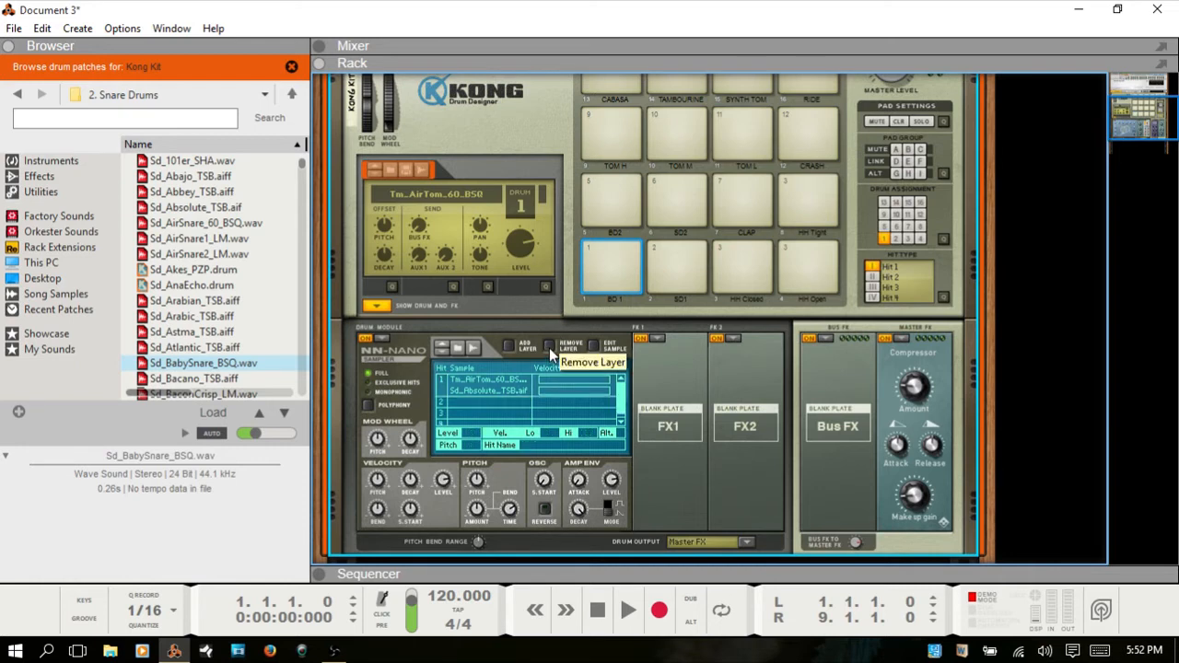
left_click(495, 391)
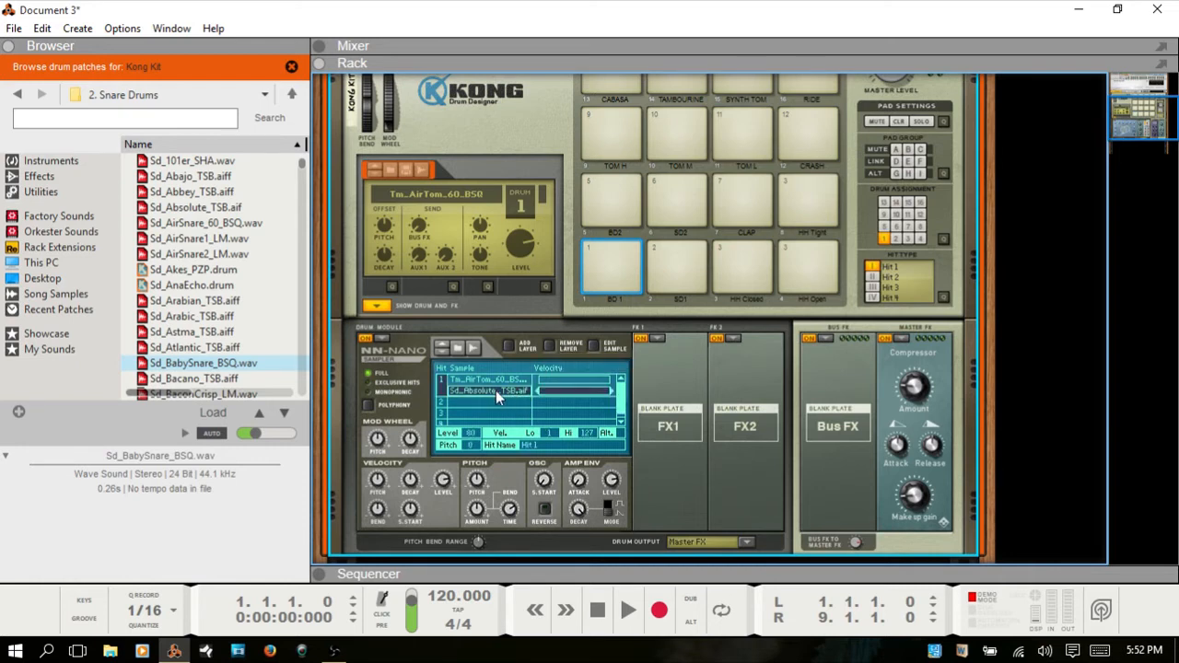
left_click(552, 345)
left_click(612, 267)
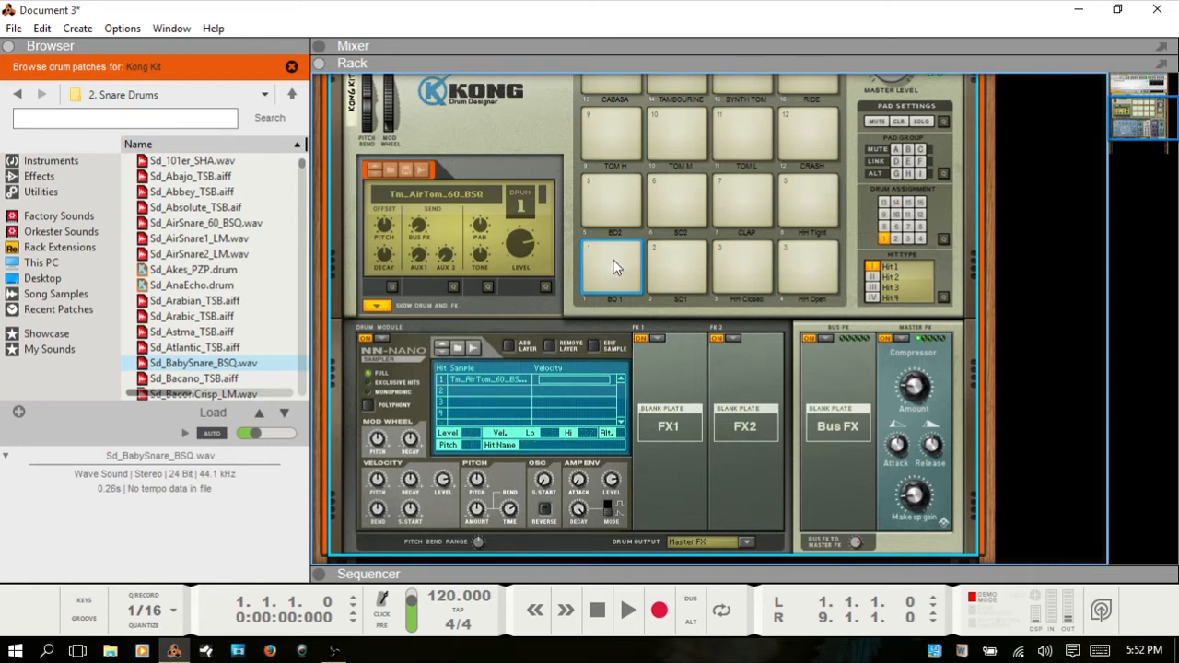
left_click(613, 263)
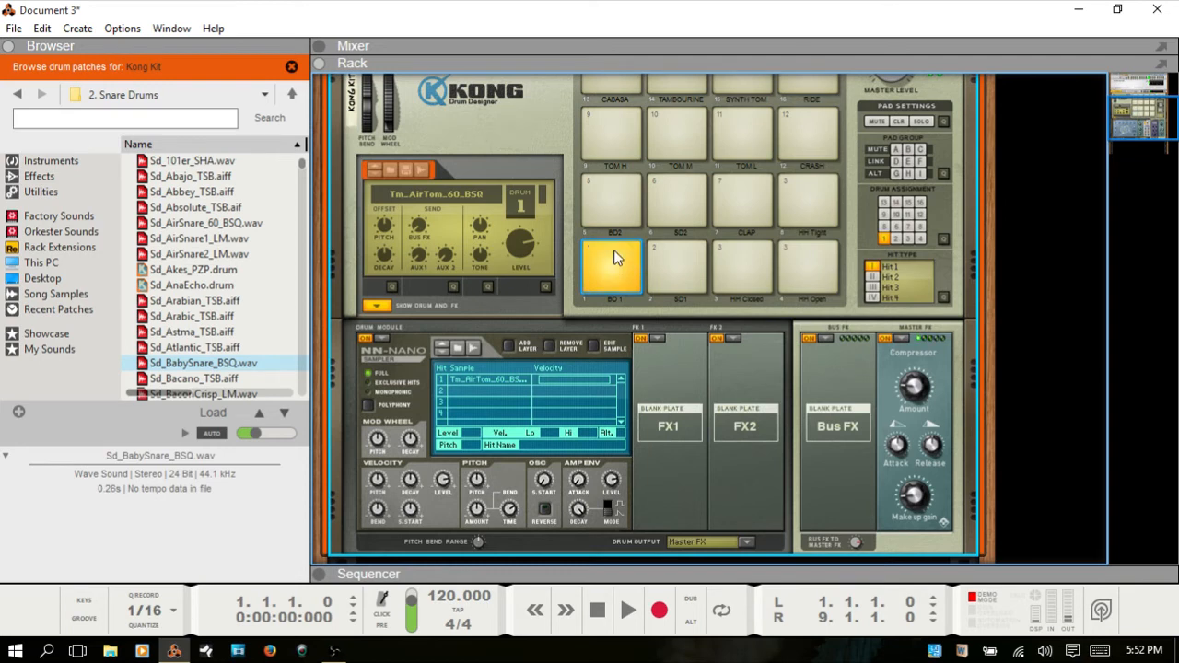
- Reopen the Hit 1 tom sample in the sample editor to examine its edited waveform, and close it without saving
left_click(474, 380)
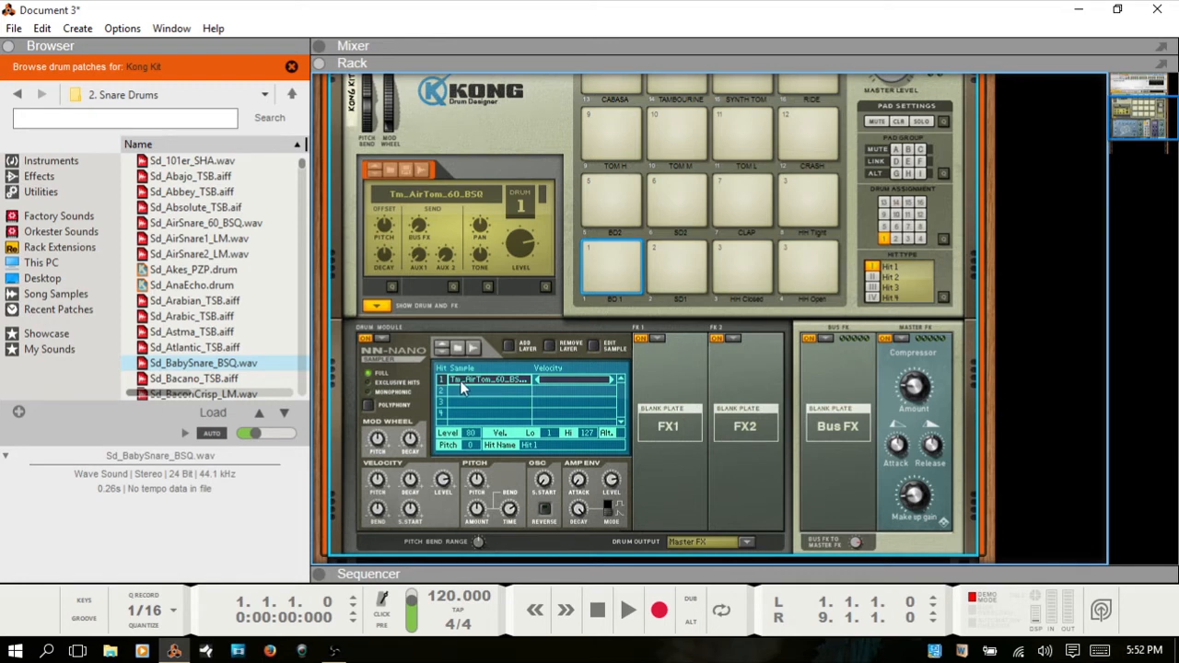
left_click(481, 402)
left_click(481, 390)
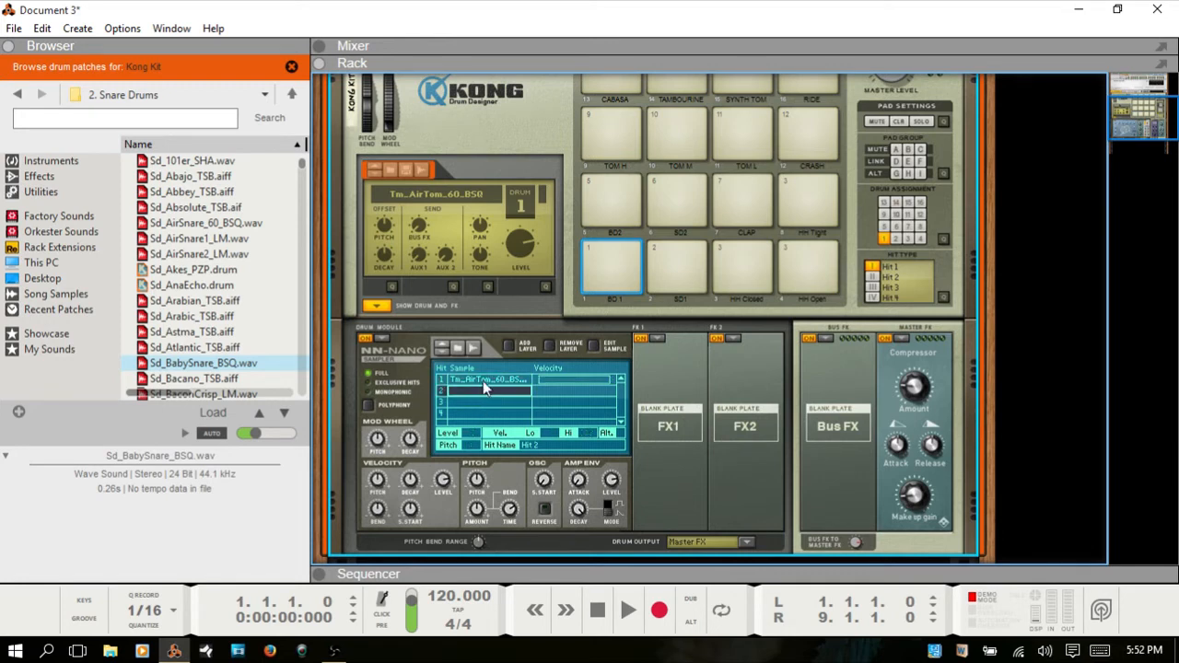
left_click(483, 381)
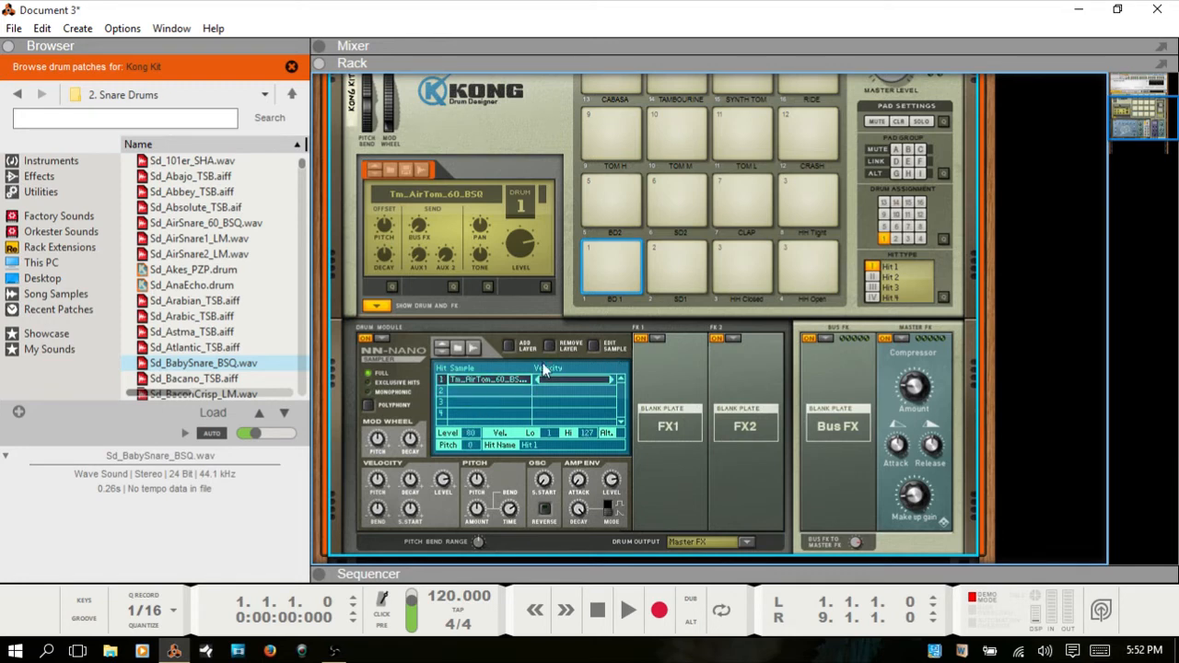
left_click(592, 348)
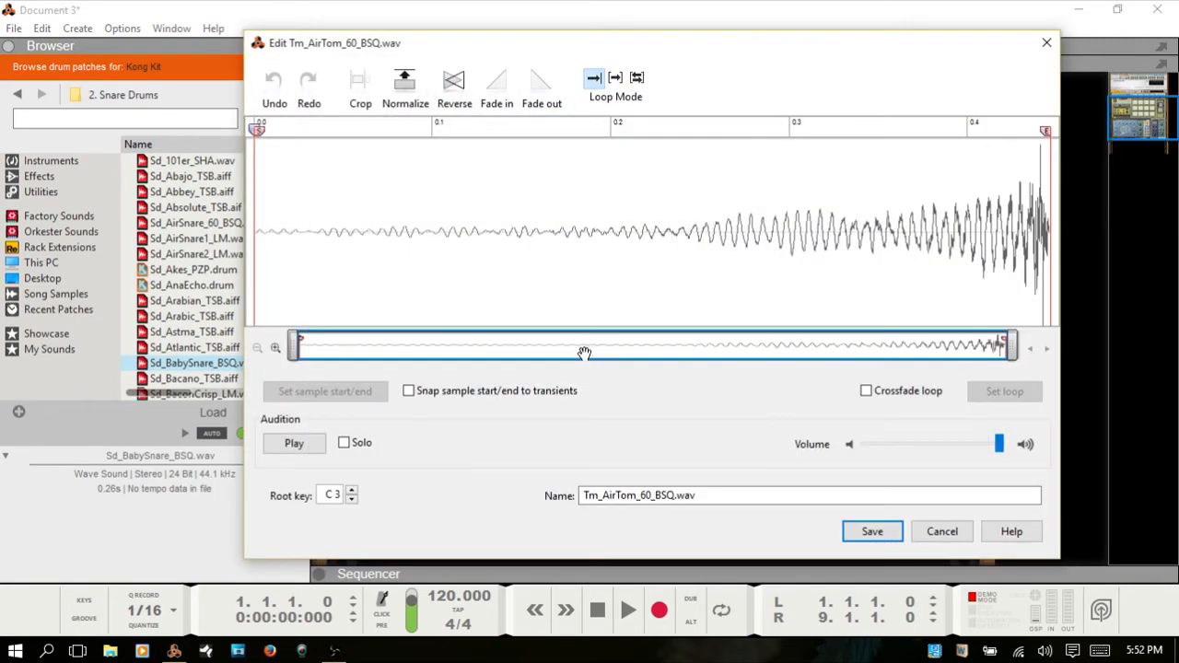
left_click(937, 532)
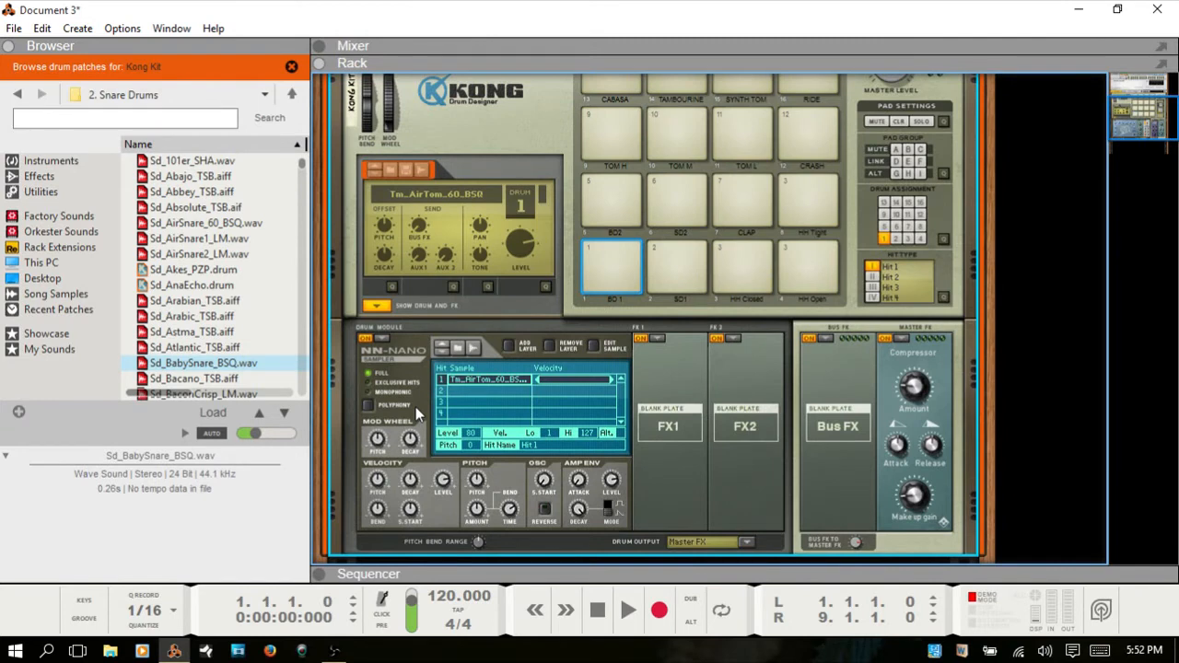
- Record a short new sample directly into Hit 1 of the NN-Nano sampler
left_click(473, 349)
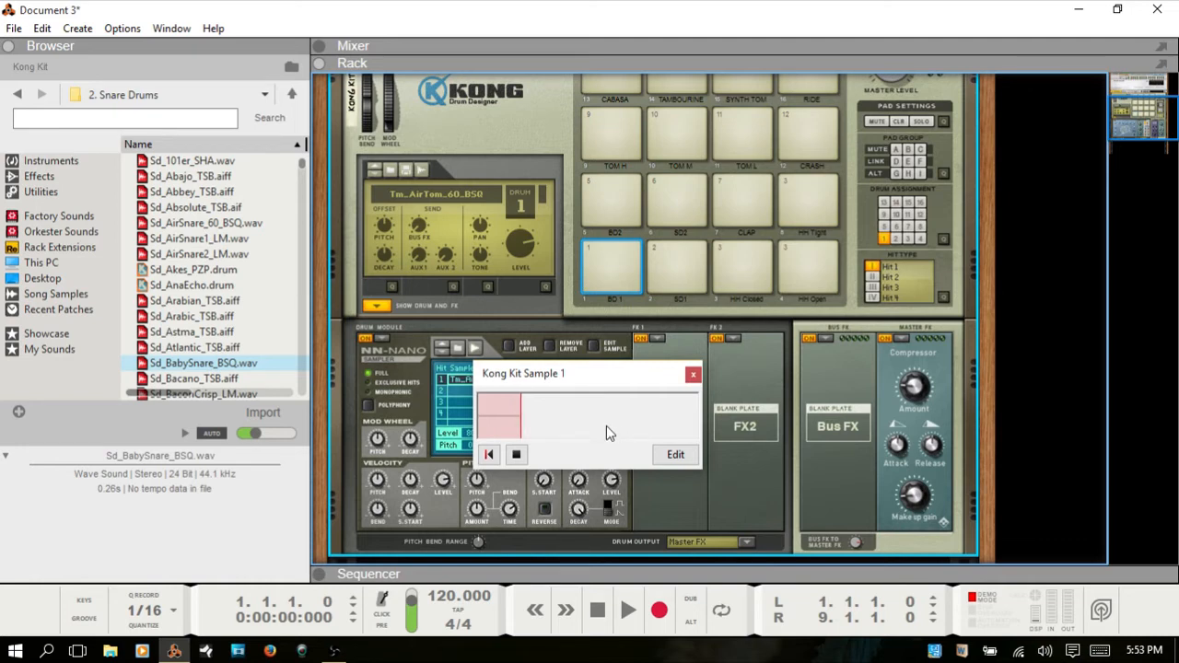
left_click(517, 454)
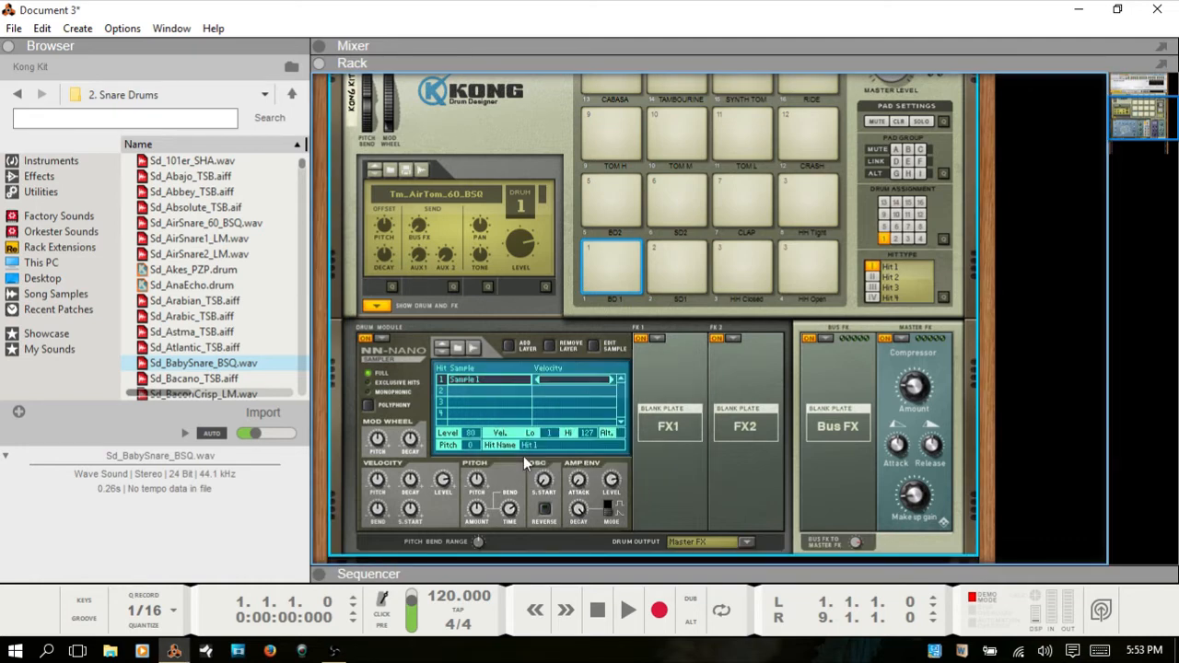
left_click(474, 350)
- Load Sd_AirSnare2_LM.wav into Hit 1 and Sd_Astma_TSB.aiff into Hit 2
left_click(175, 256)
left_click_drag(175, 260, 486, 382)
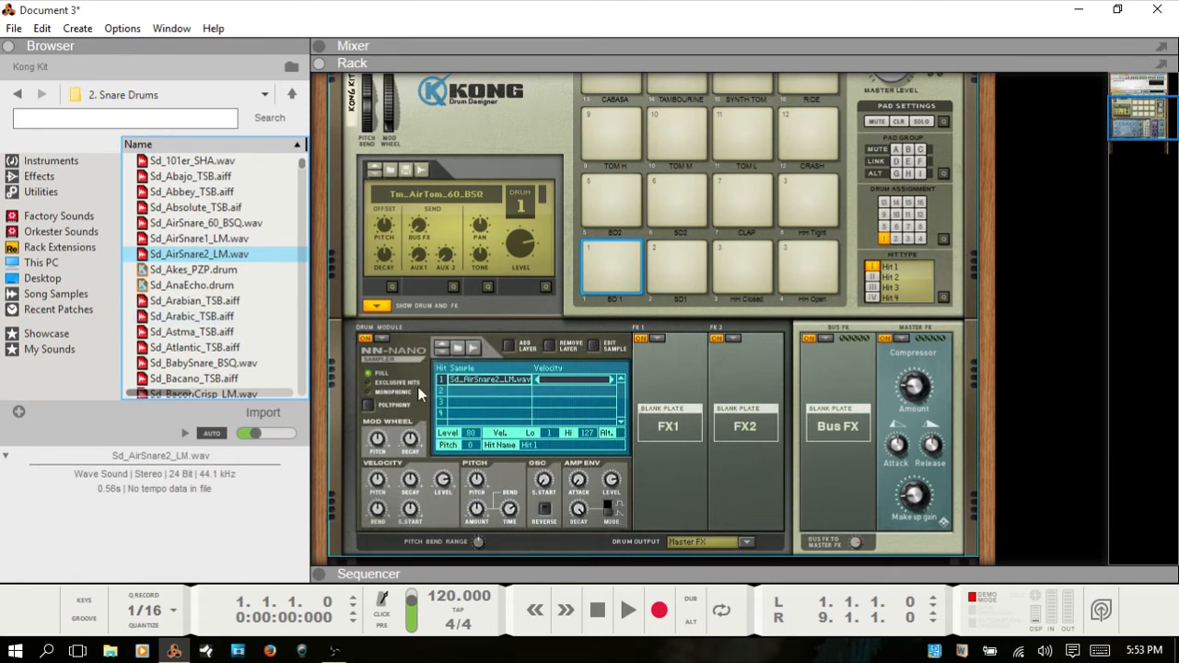
left_click(469, 390)
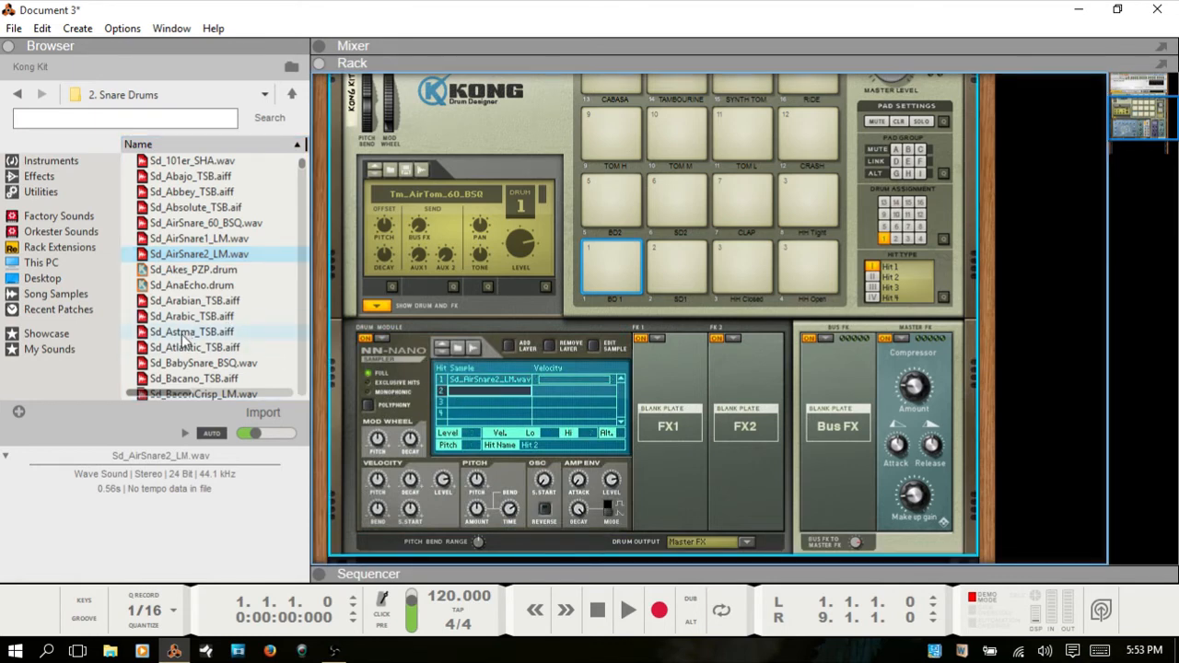
left_click_drag(191, 336, 466, 415)
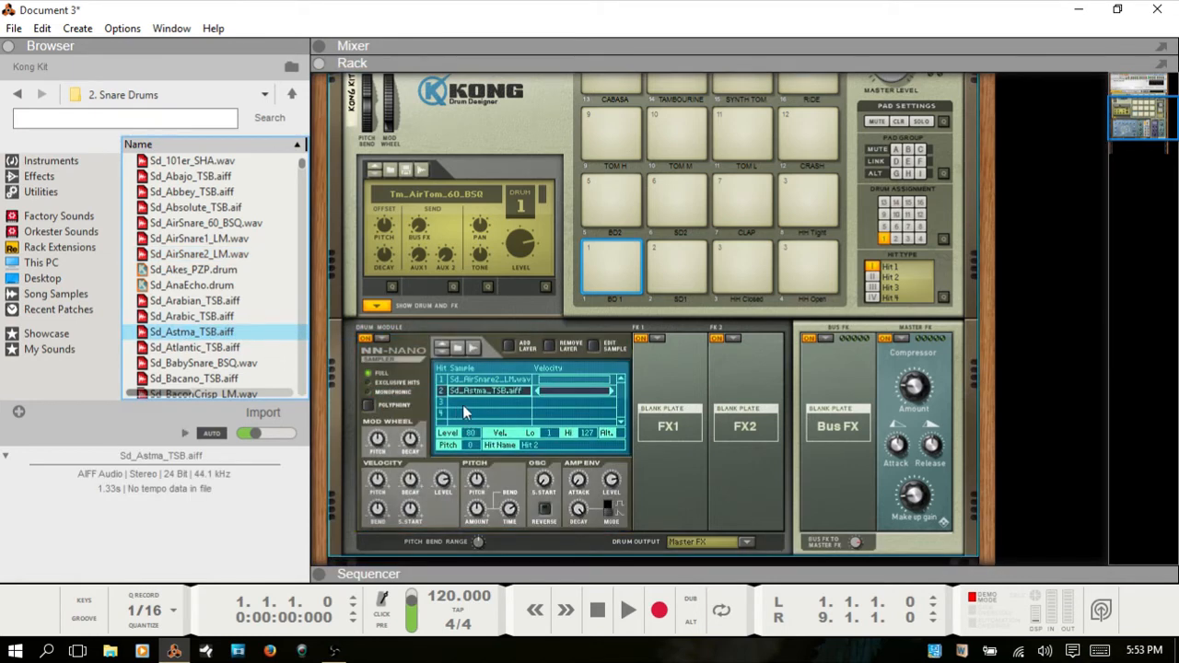
- Load Sd_BabySnare_BSQ.wav into Hit 3 and Sd_CanSnare_BSQ.wav into Hit 4, and play pad 1
left_click(466, 404)
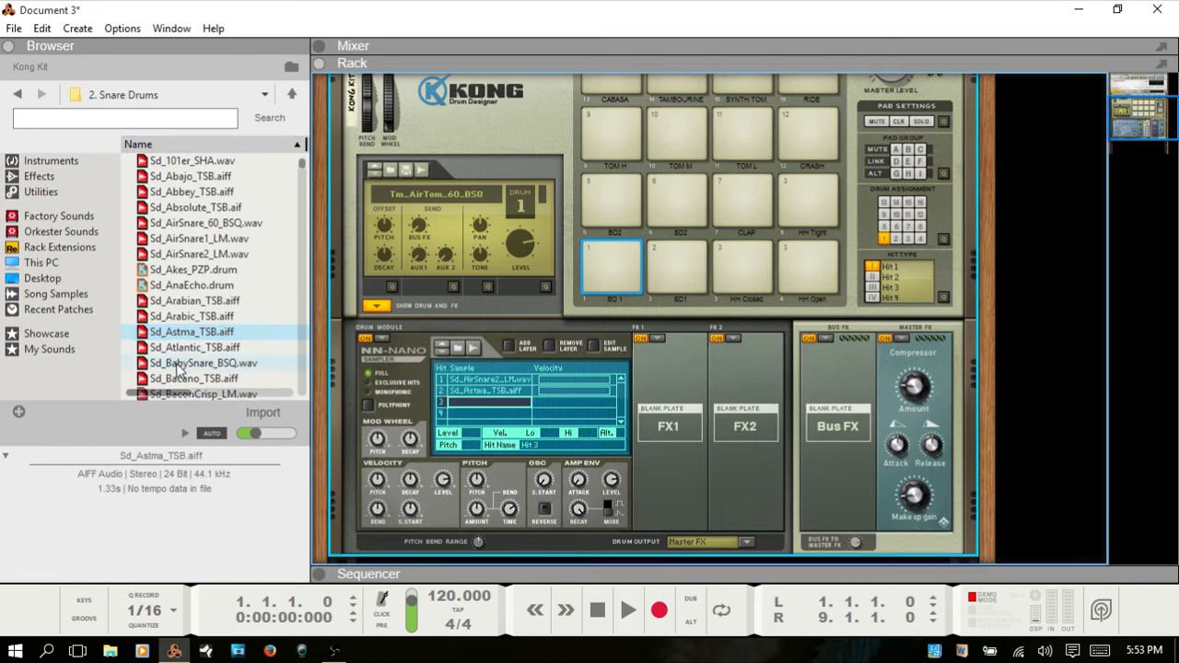
left_click_drag(180, 368, 465, 418)
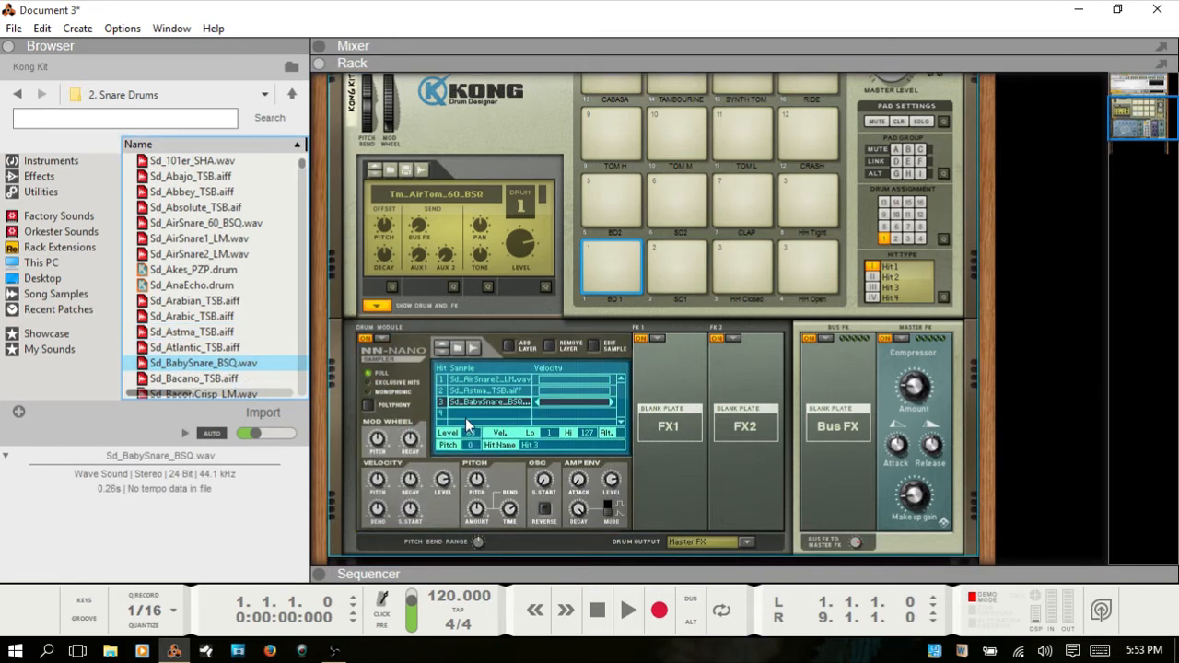
left_click(472, 415)
scroll(203, 324, "down", 5)
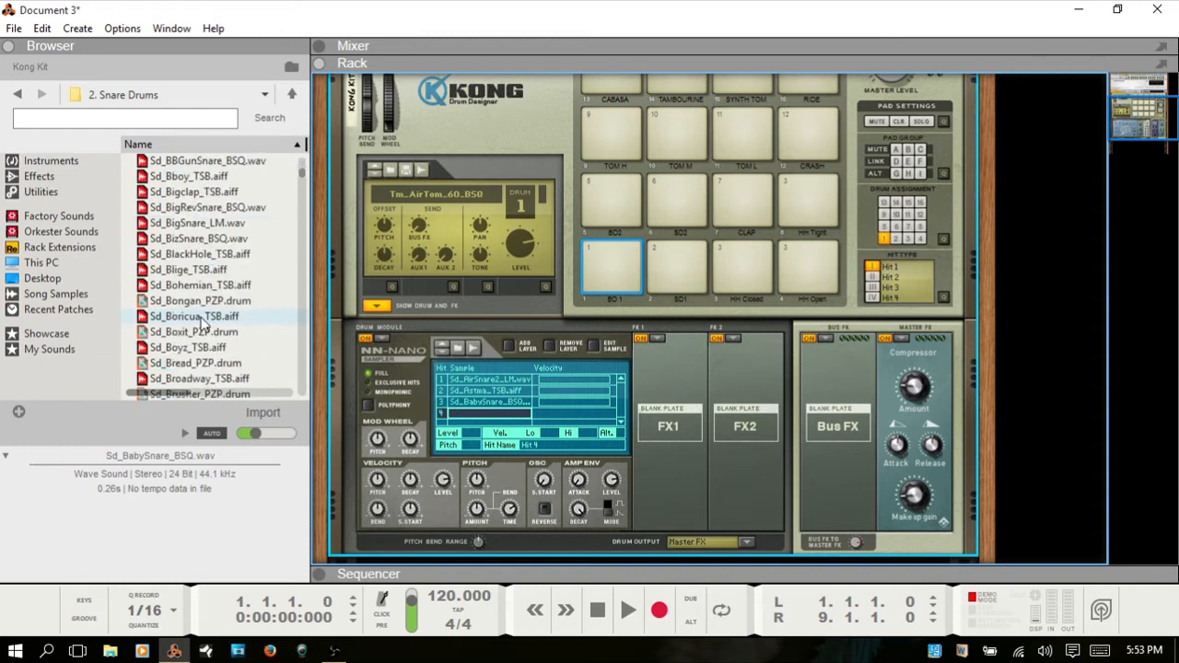
scroll(203, 325, "down", 4)
left_click_drag(172, 317, 484, 414)
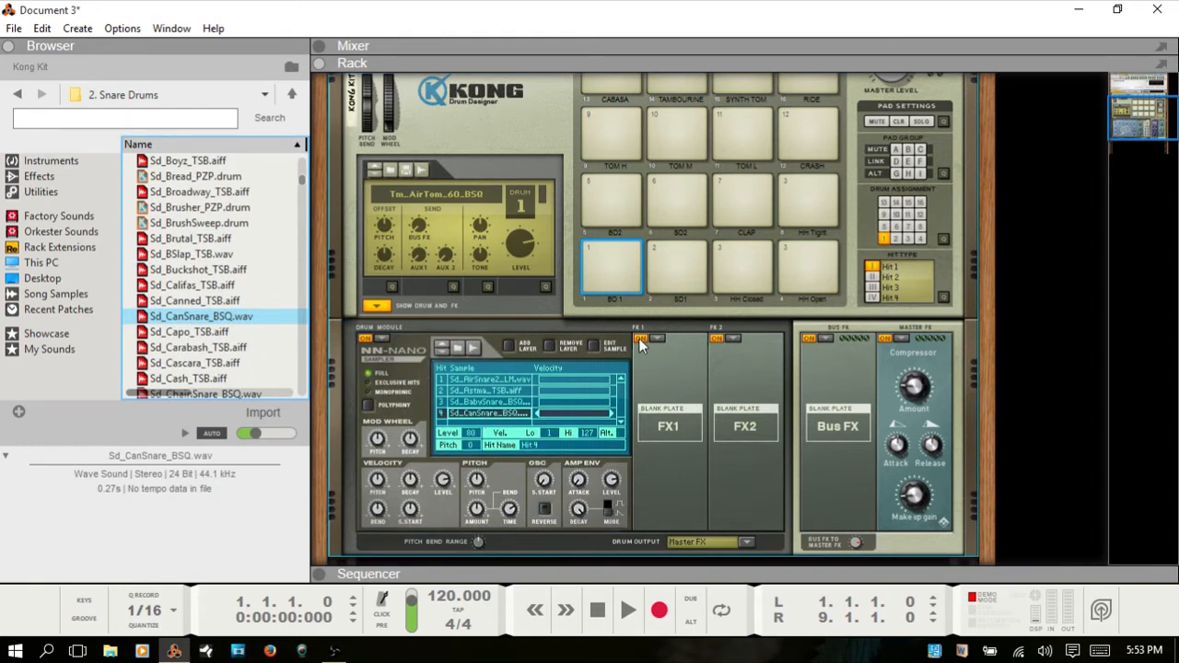
left_click(605, 258)
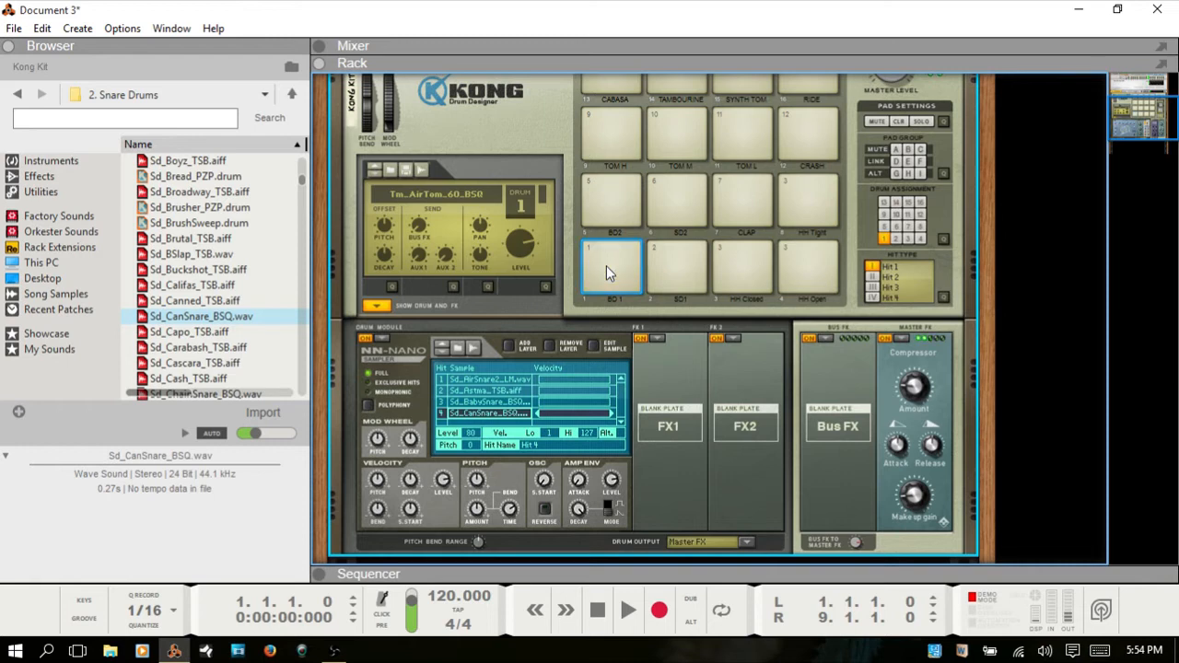
- Assign pads 2, 3 and 4 to drum 1 so they share pad 1's NN-Nano sampler
left_click(676, 268)
left_click(883, 239)
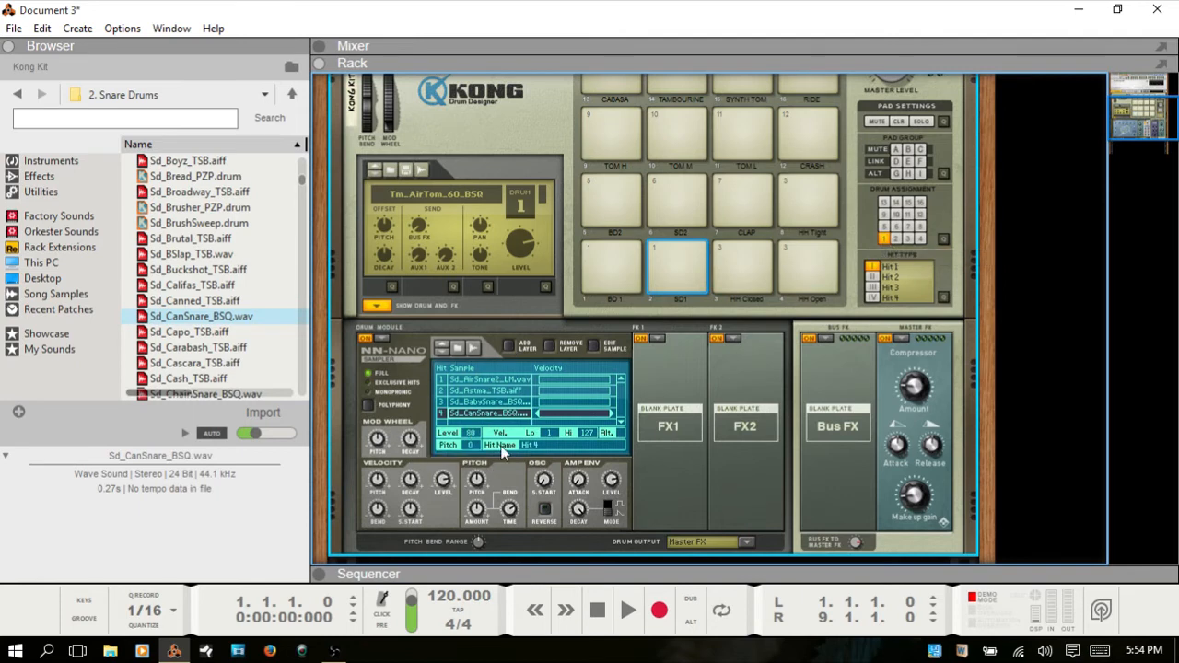
left_click(738, 270)
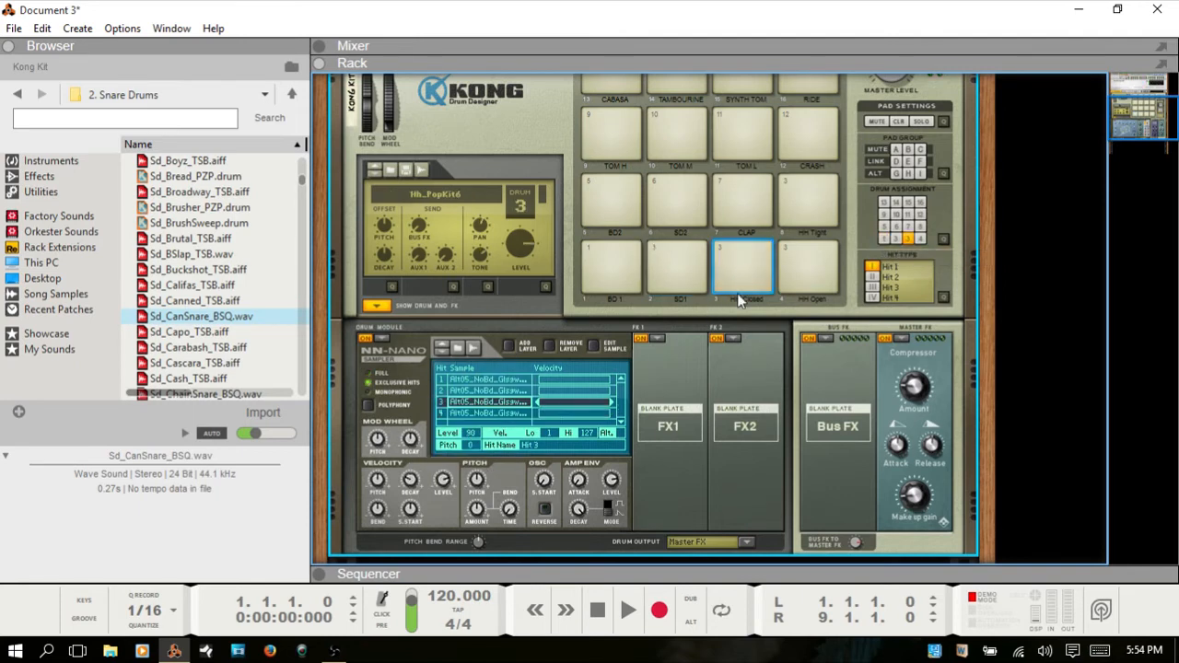
left_click(883, 240)
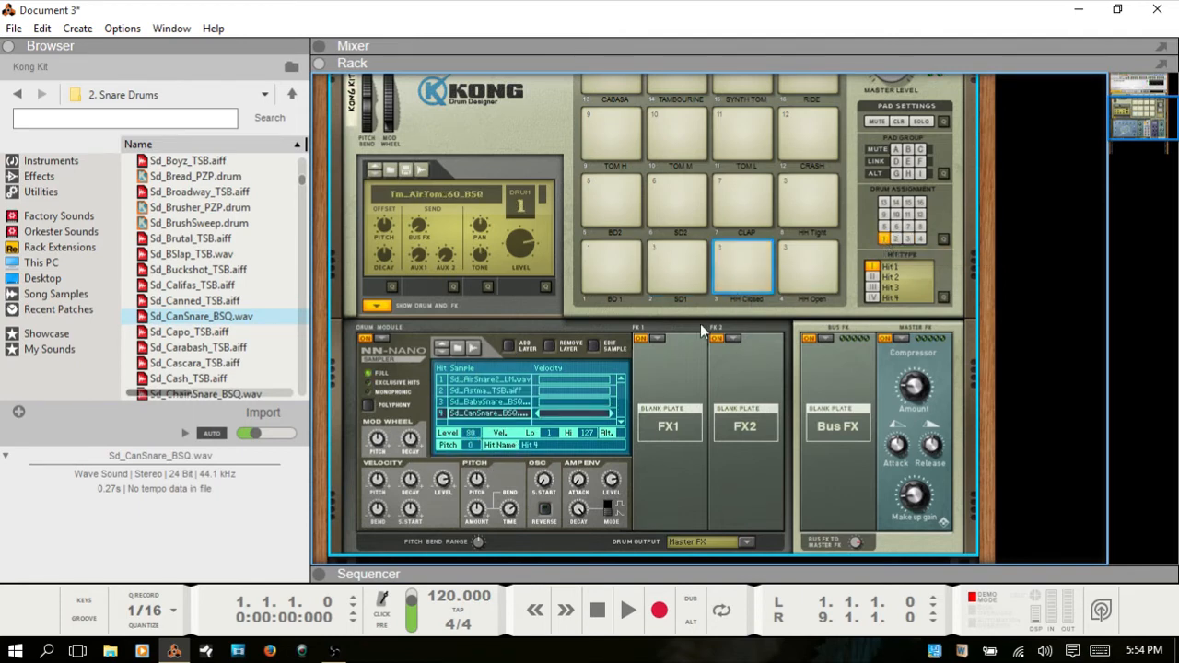
left_click(806, 271)
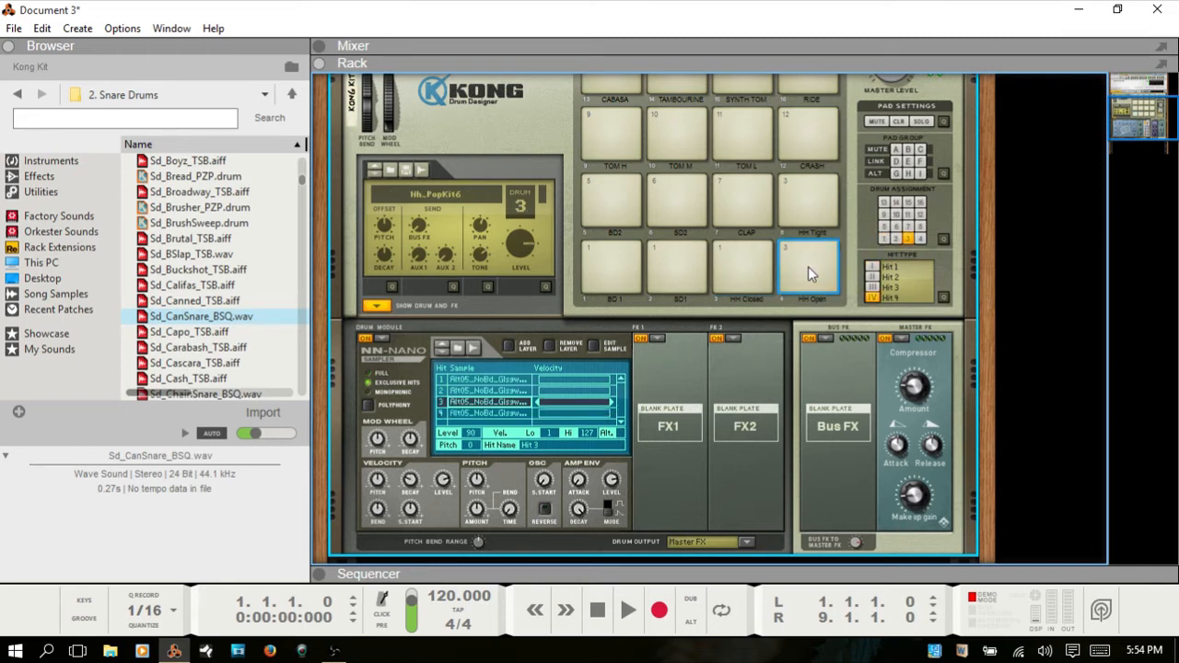
left_click(885, 239)
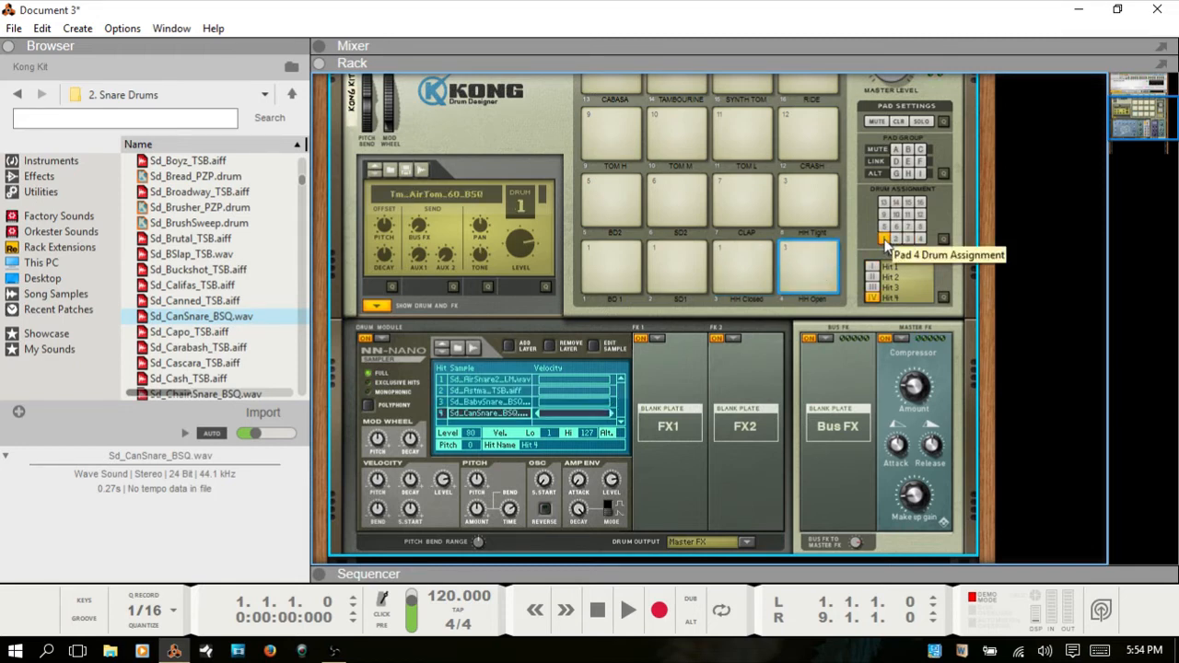
- Open the quick edit mode for pad drum assignment and reassign pads 4, 3 and 2 to drum 4
left_click(943, 239)
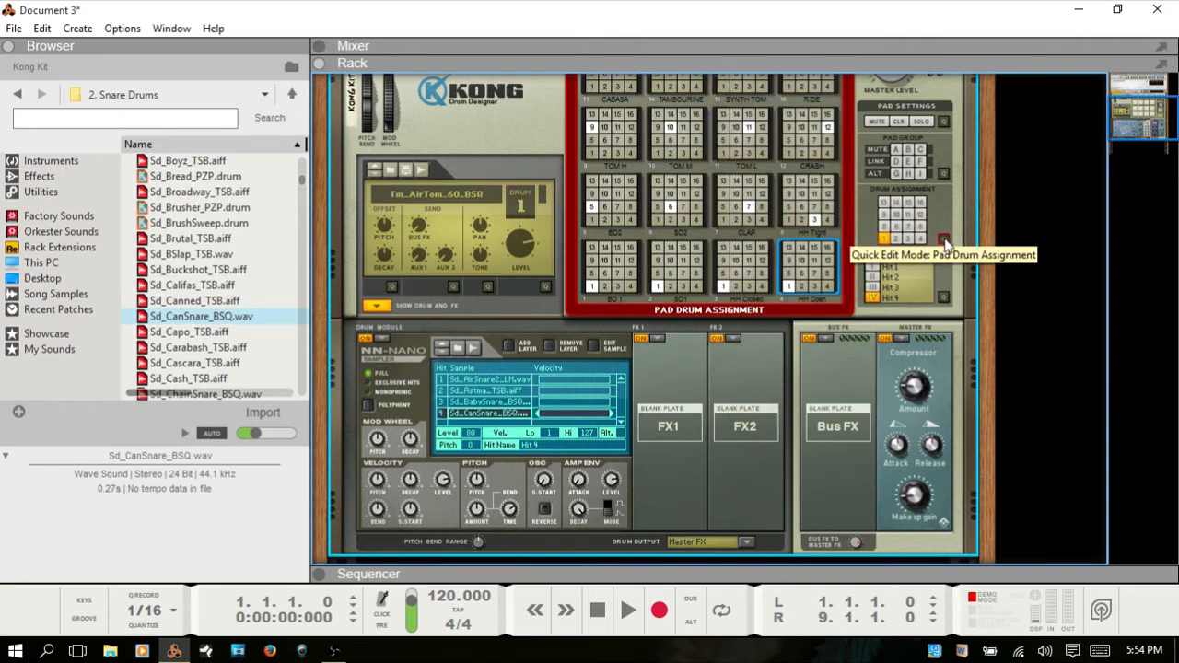
scroll(943, 239, "up", 1)
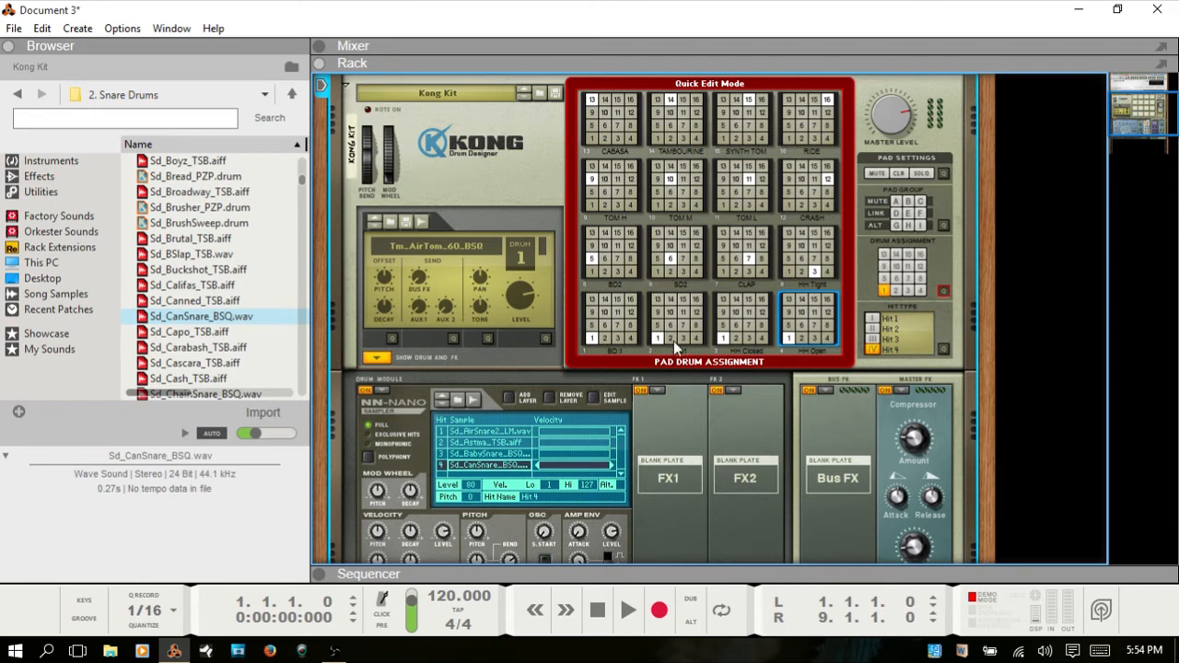
left_click(827, 339)
left_click(762, 339)
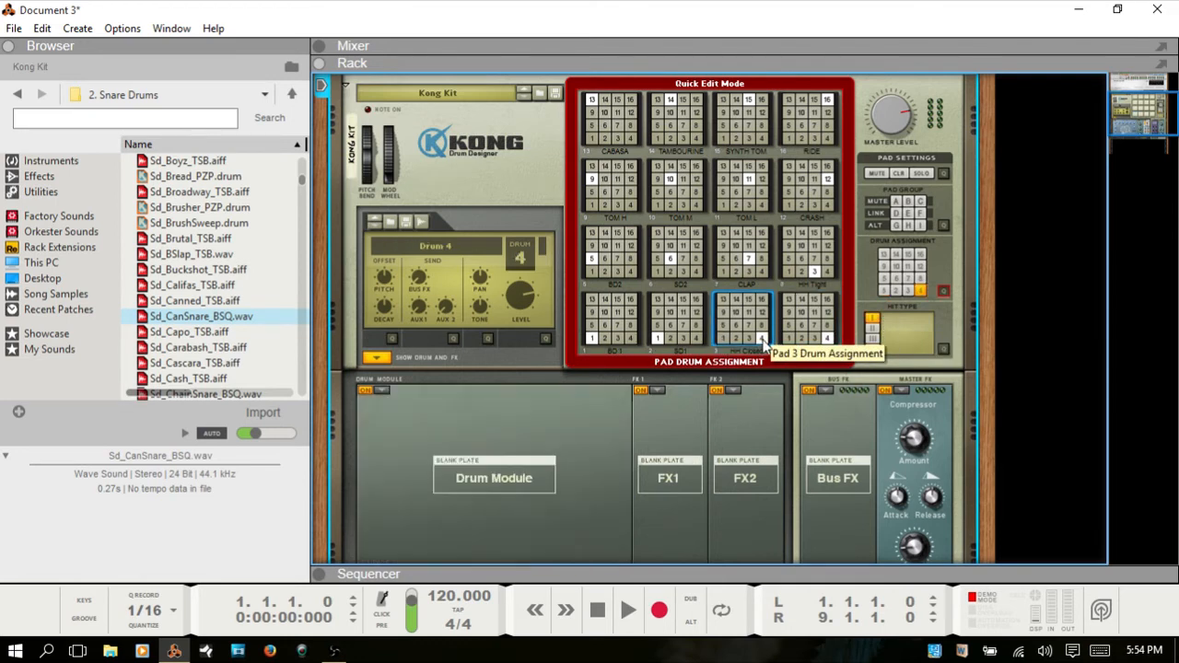
left_click(697, 338)
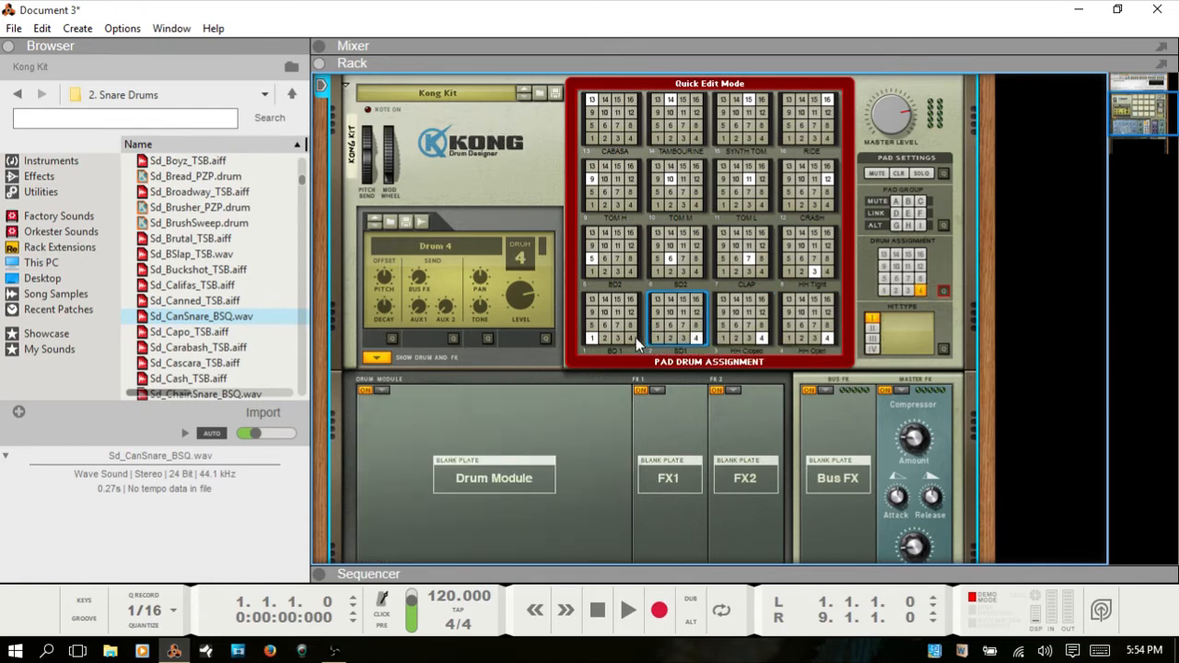
left_click(633, 338)
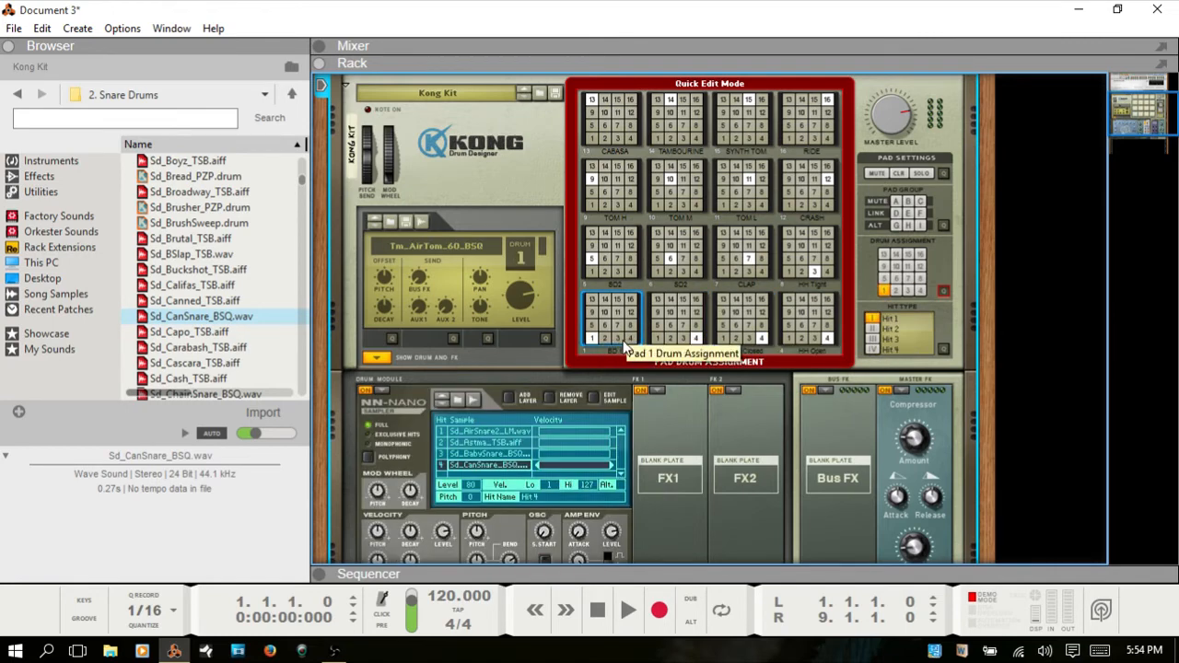
- Return pads 2, 3 and 4 to drum 1 and leave the quick edit mode
left_click(729, 343)
left_click(784, 337)
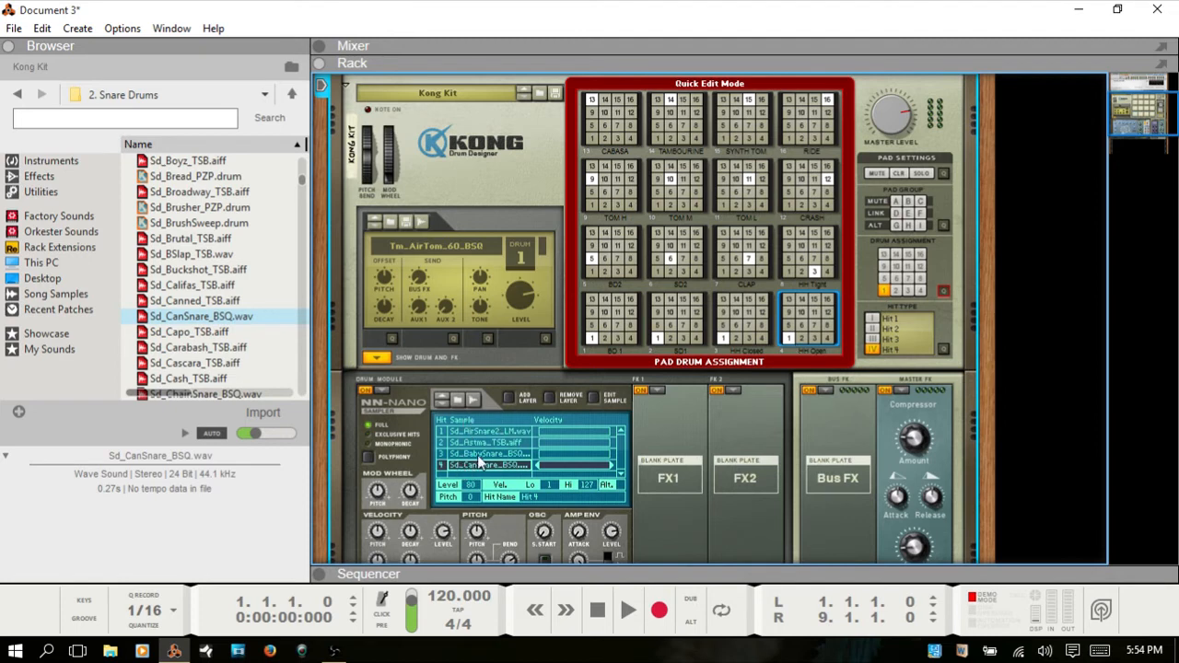
left_click(942, 291)
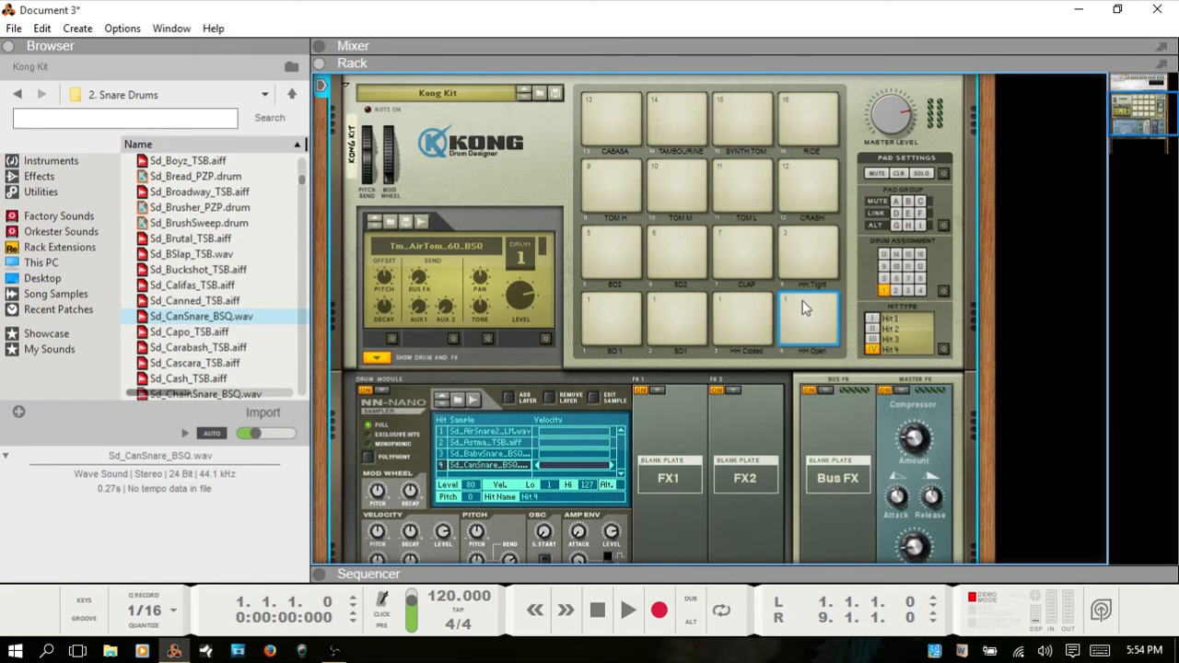
- Play pads 1 to 4 in sequence twice to compare the hits they trigger
left_click(604, 324)
left_click(668, 327)
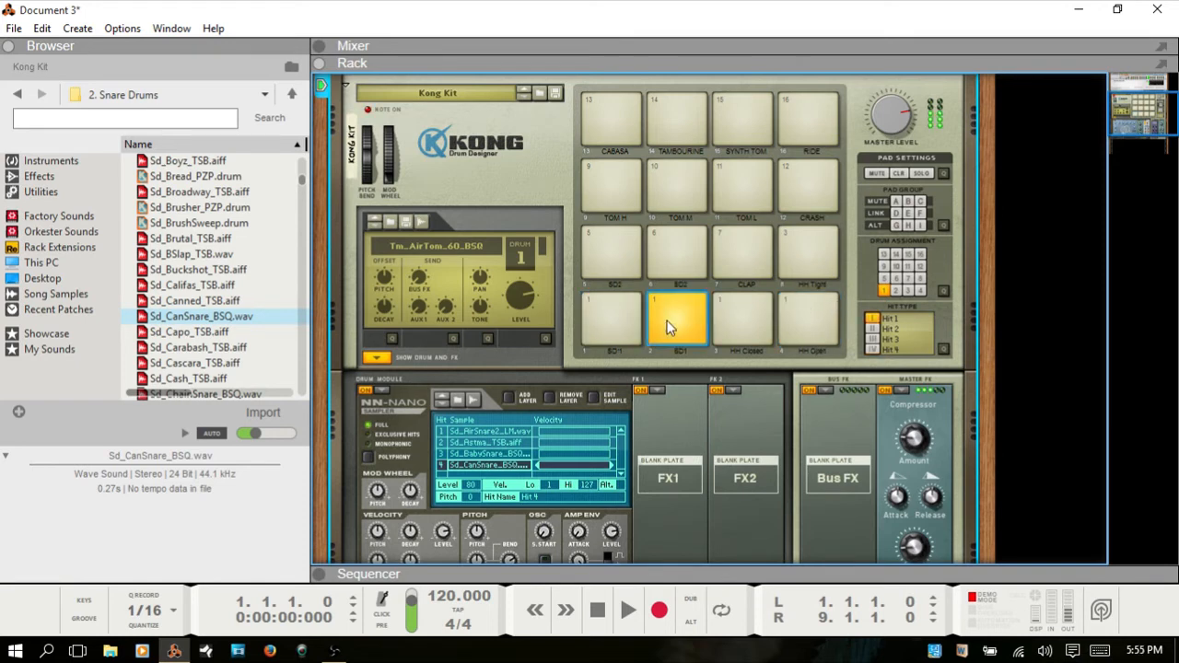
left_click(726, 322)
left_click(794, 307)
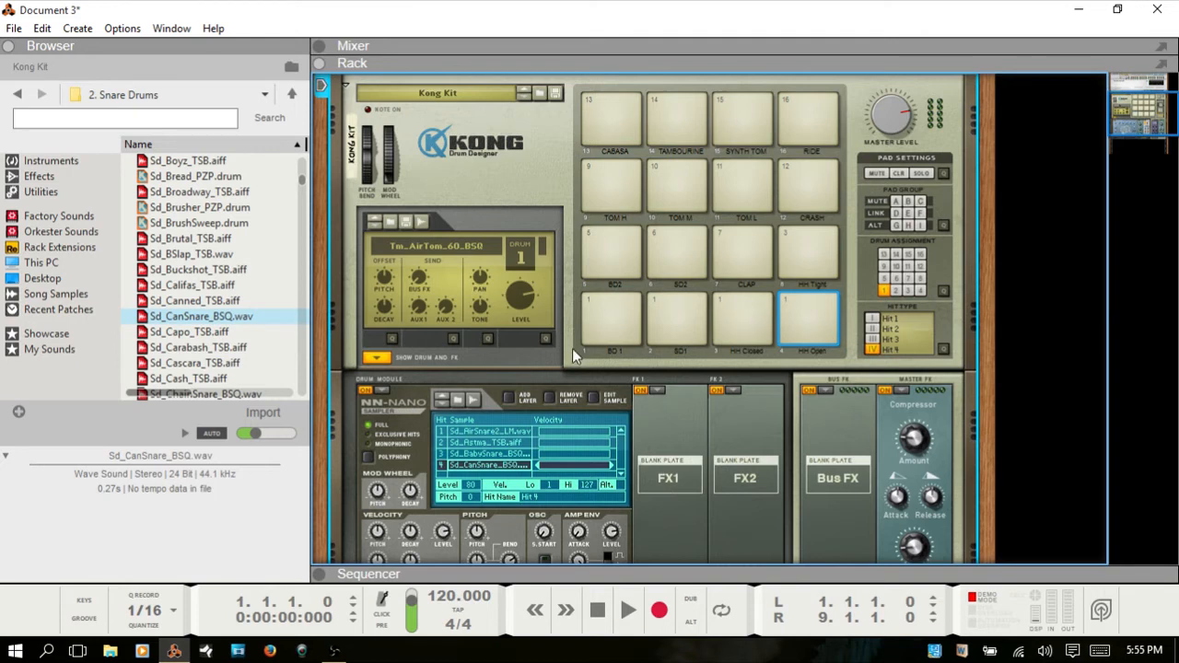
left_click(604, 321)
left_click(671, 323)
left_click(731, 325)
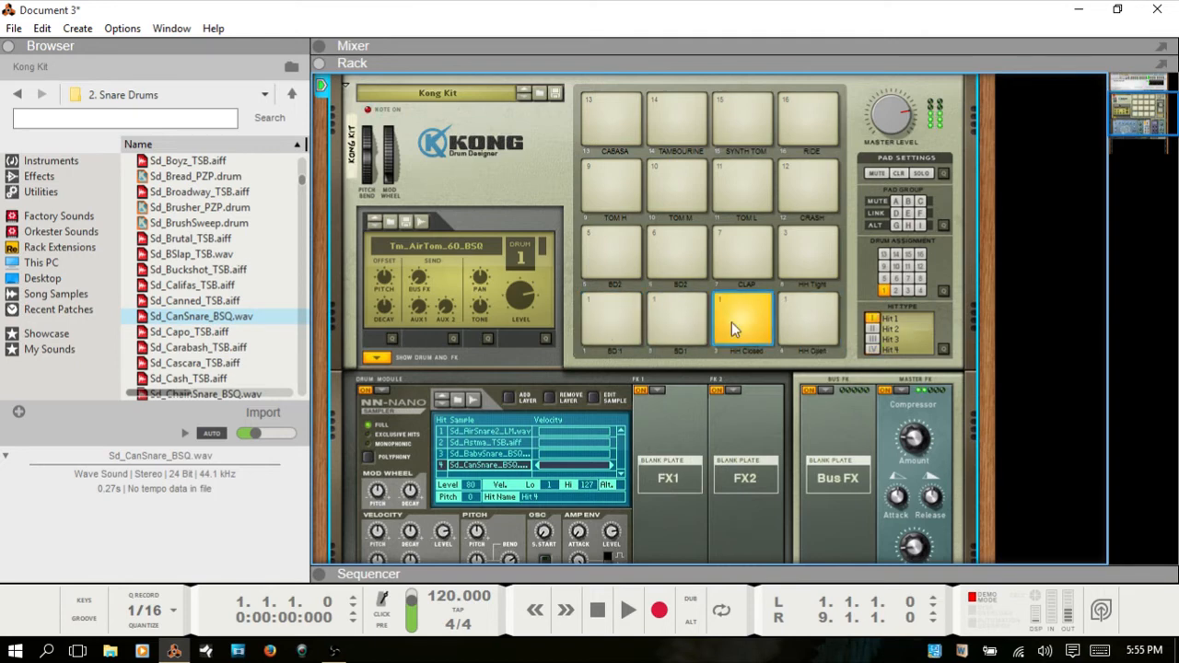
left_click(790, 313)
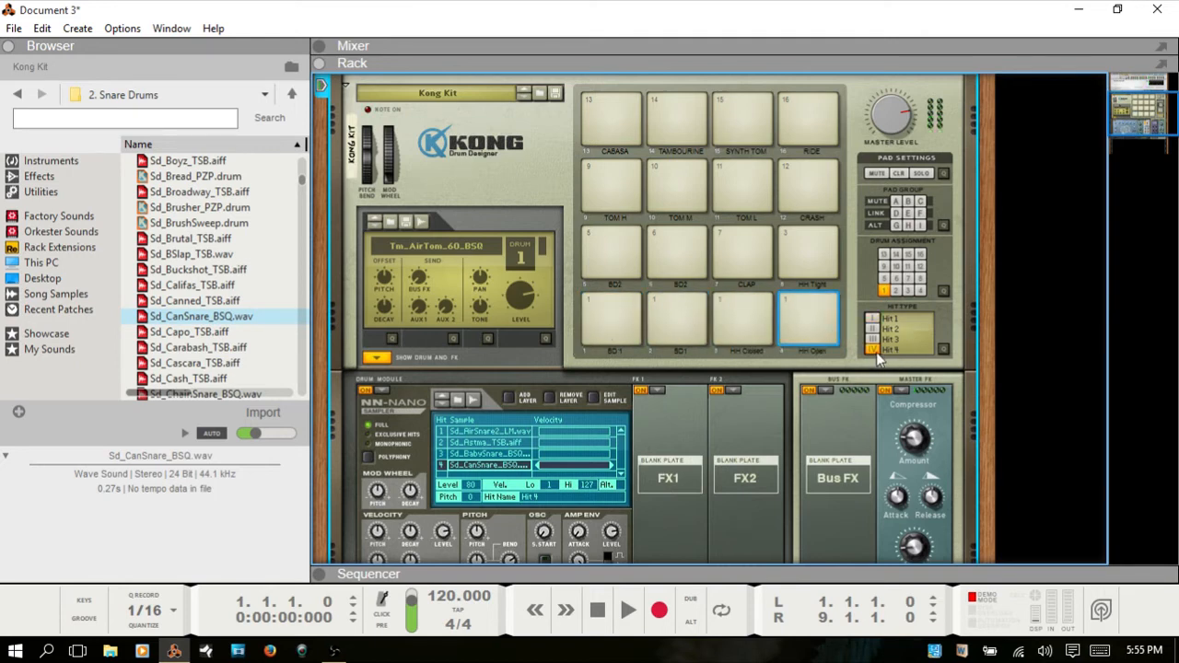
- Review the hit types of pads 1 and 2, and set pad 3's hit type to Hit 3
left_click(608, 321)
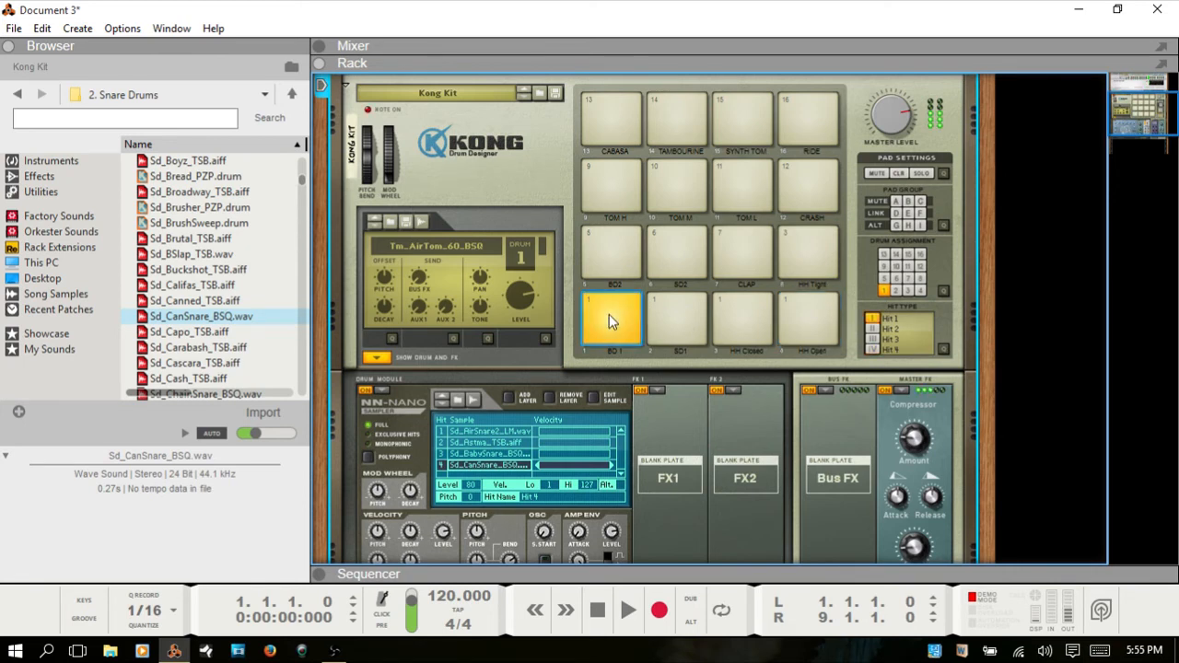
left_click(674, 318)
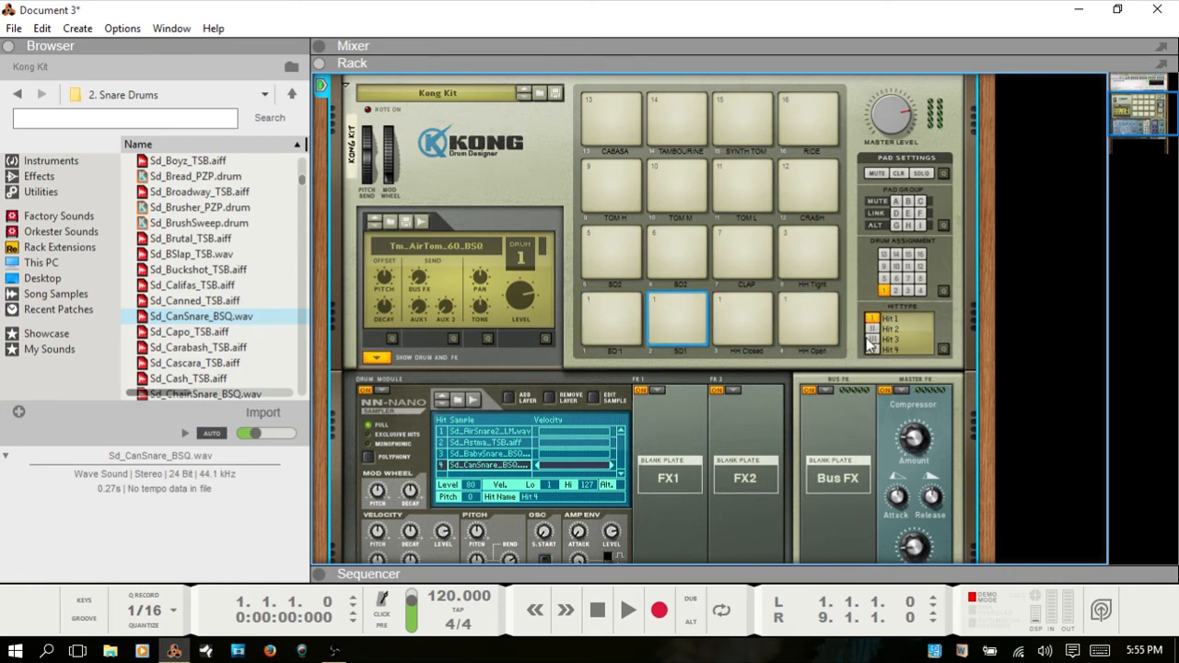
left_click(751, 322)
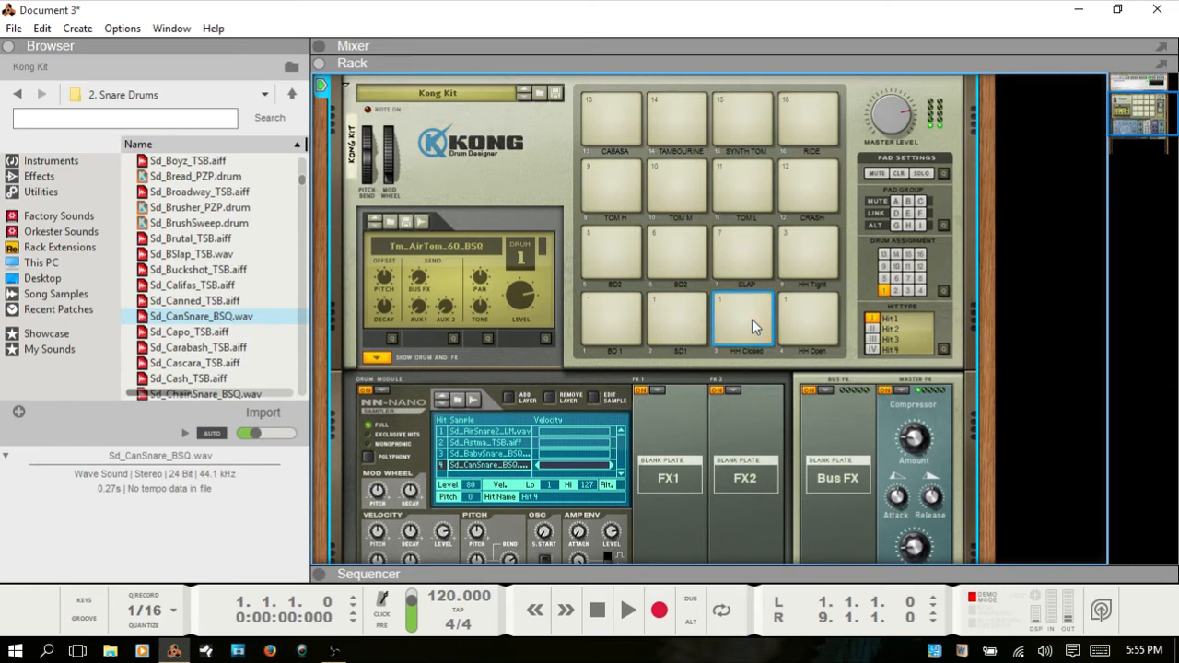
left_click(871, 338)
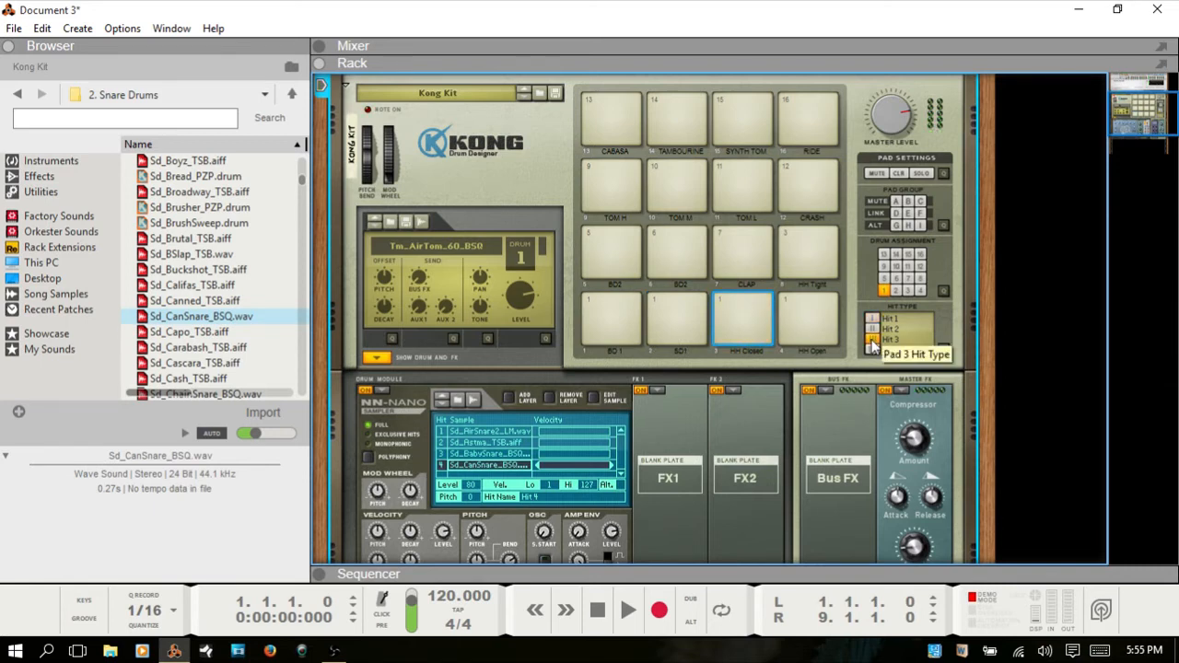
- Play pads 1 to 4 once more to hear the hit assigned to each pad
left_click(607, 313)
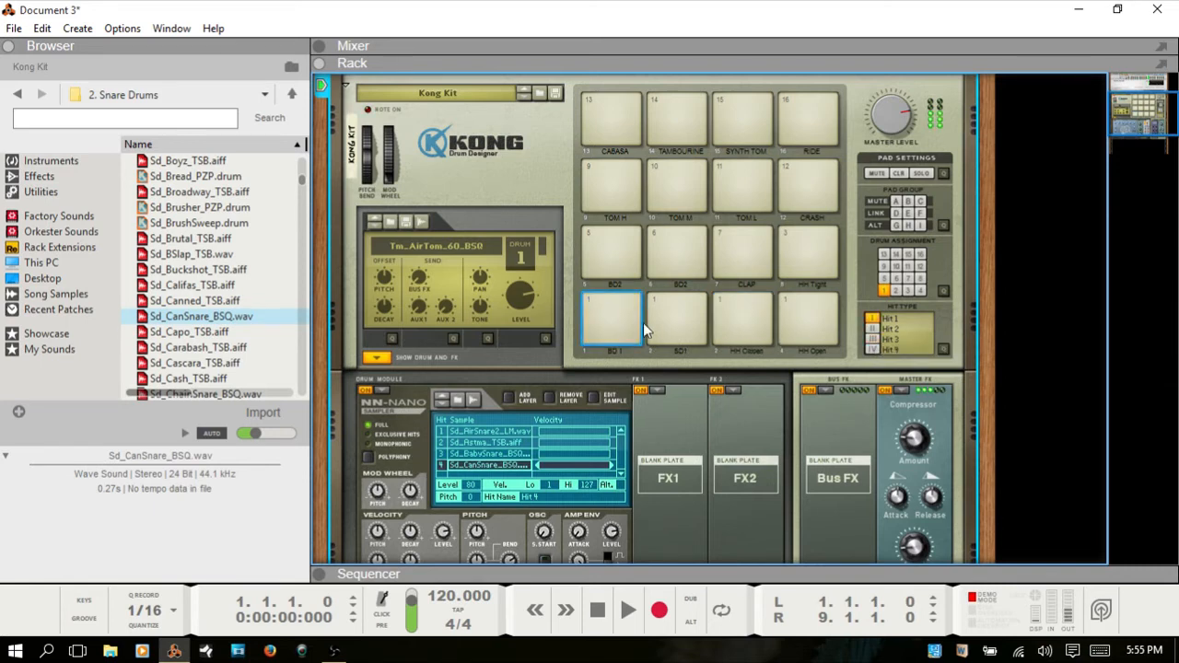
left_click(665, 320)
left_click(731, 317)
left_click(814, 313)
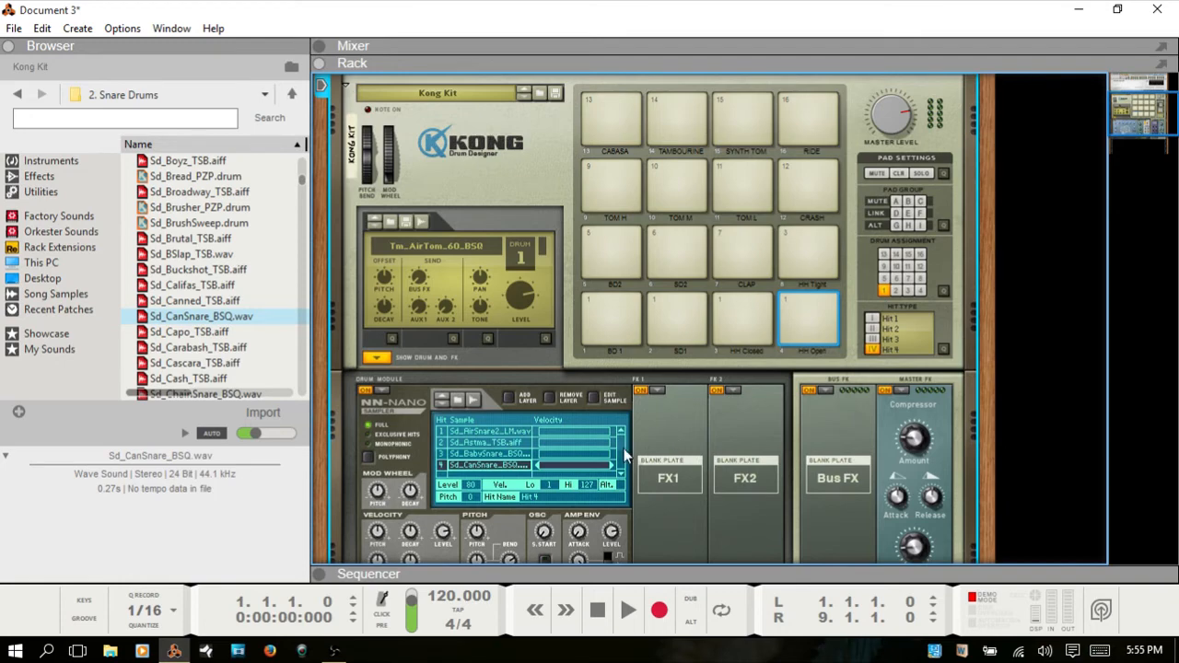
- Hide the browser and select pad 1 with its Hit 1 sample in the NN-Nano sampler
scroll(666, 440, "down", 1)
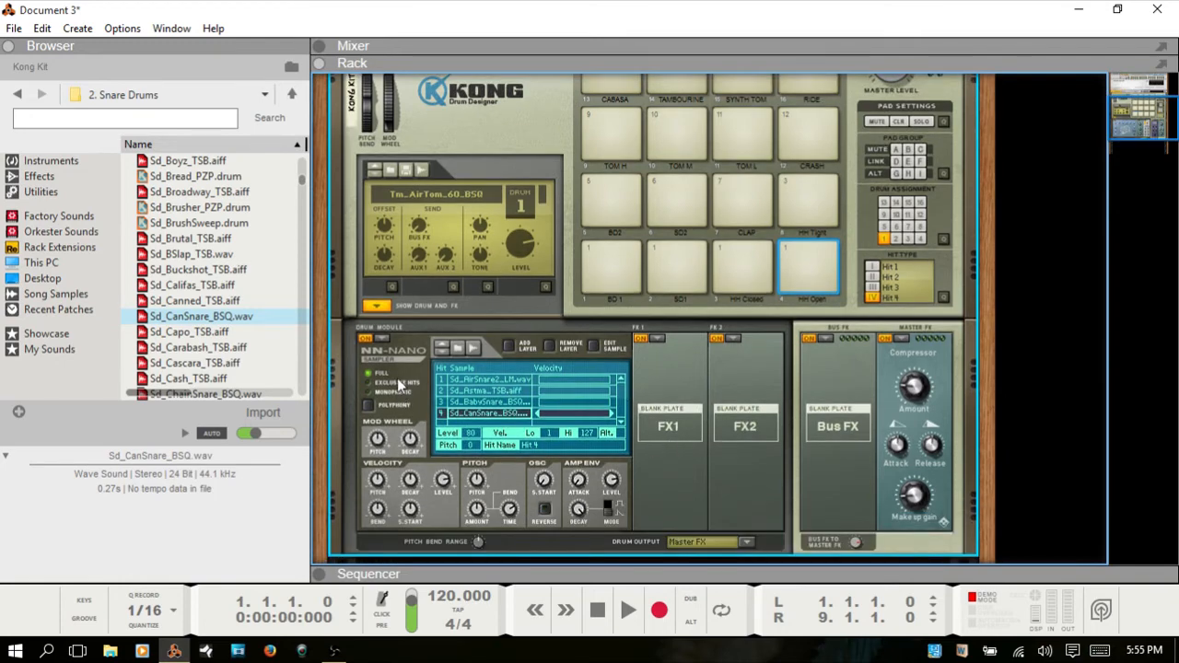
key("F3")
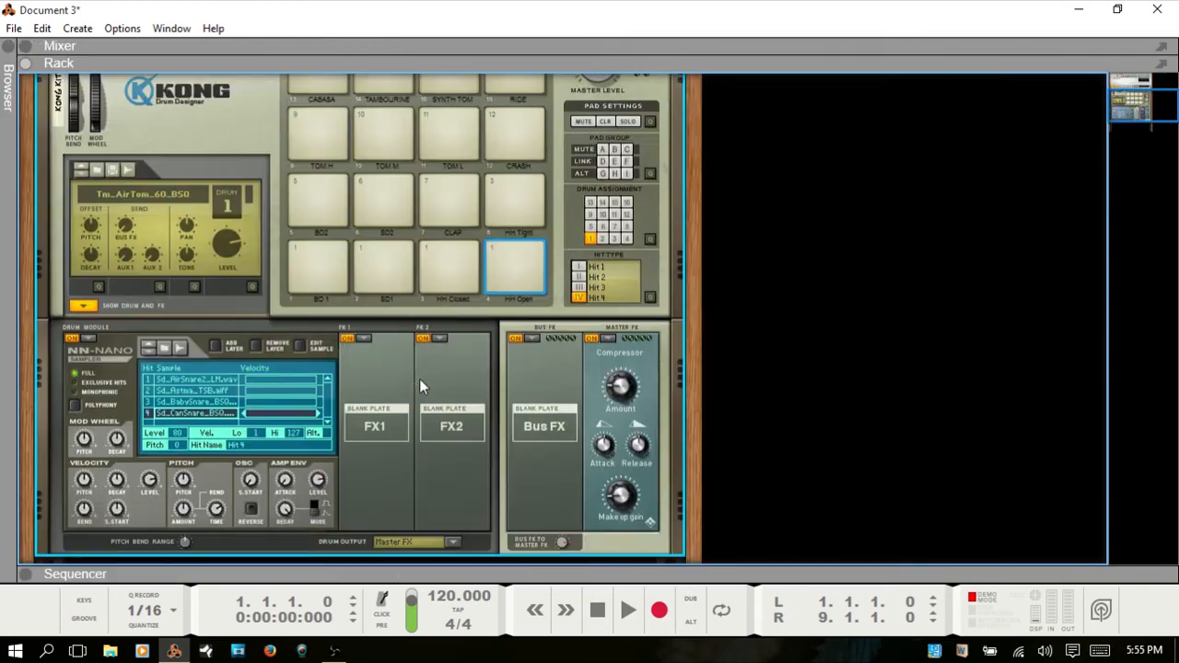
left_click(318, 265)
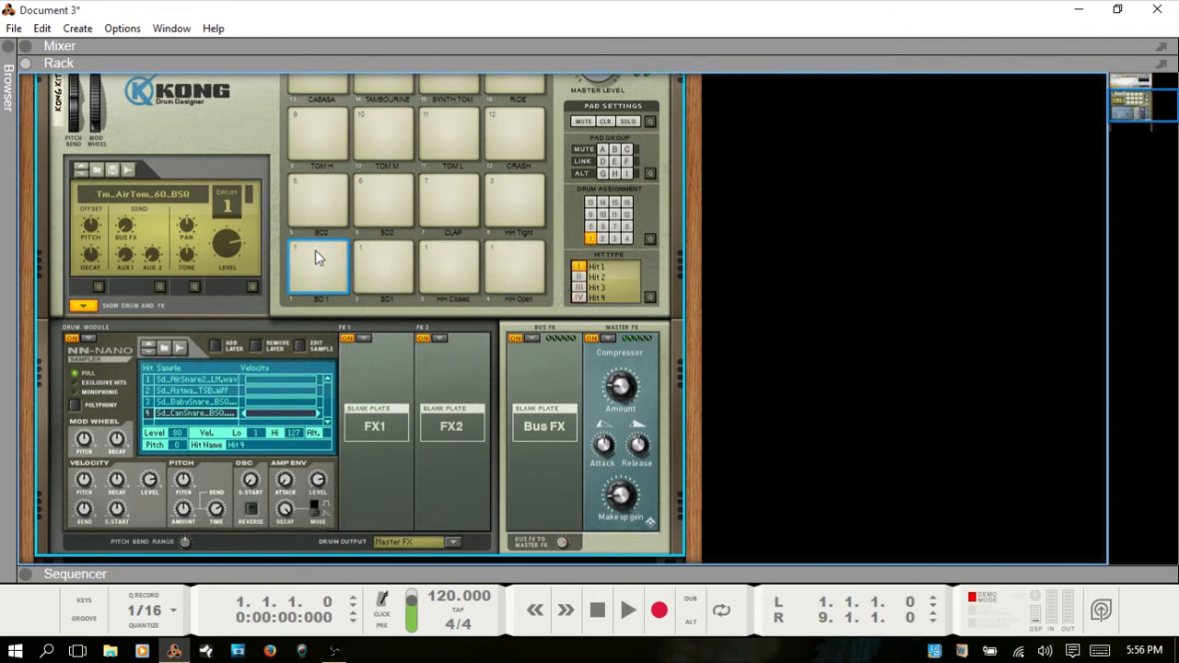
left_click(182, 378)
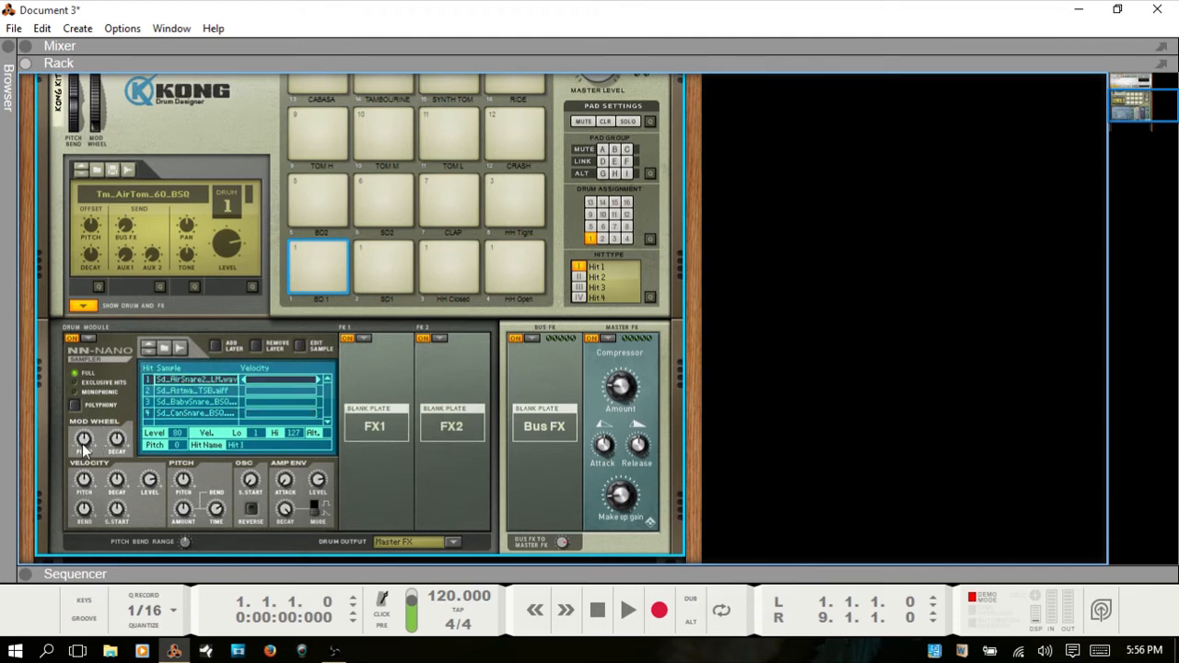
- Set the NN-Nano polyphony mode to Monophonic
mouse_move(84, 448)
left_click(77, 410)
left_click(77, 410)
left_click(77, 410)
- Load 39978__dobroide__20070823-goodbye.wav into Hit 1 from the FS Feild Sounds folder under Sounds and Samples in My Sounds
double_click(188, 395)
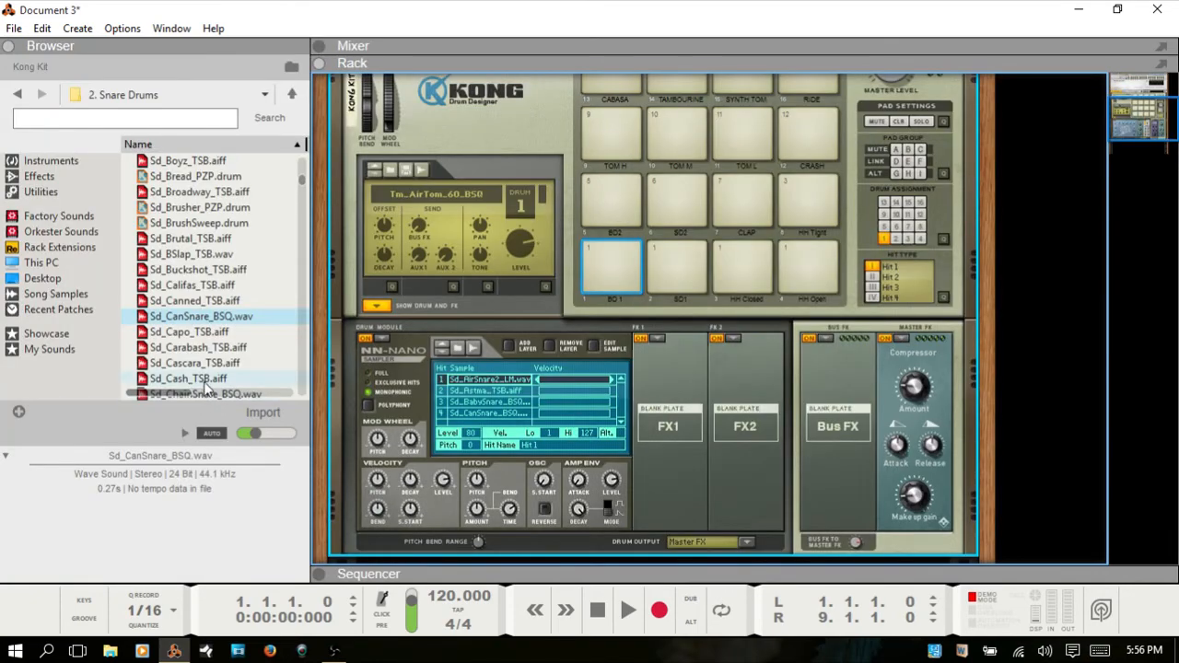
left_click(52, 348)
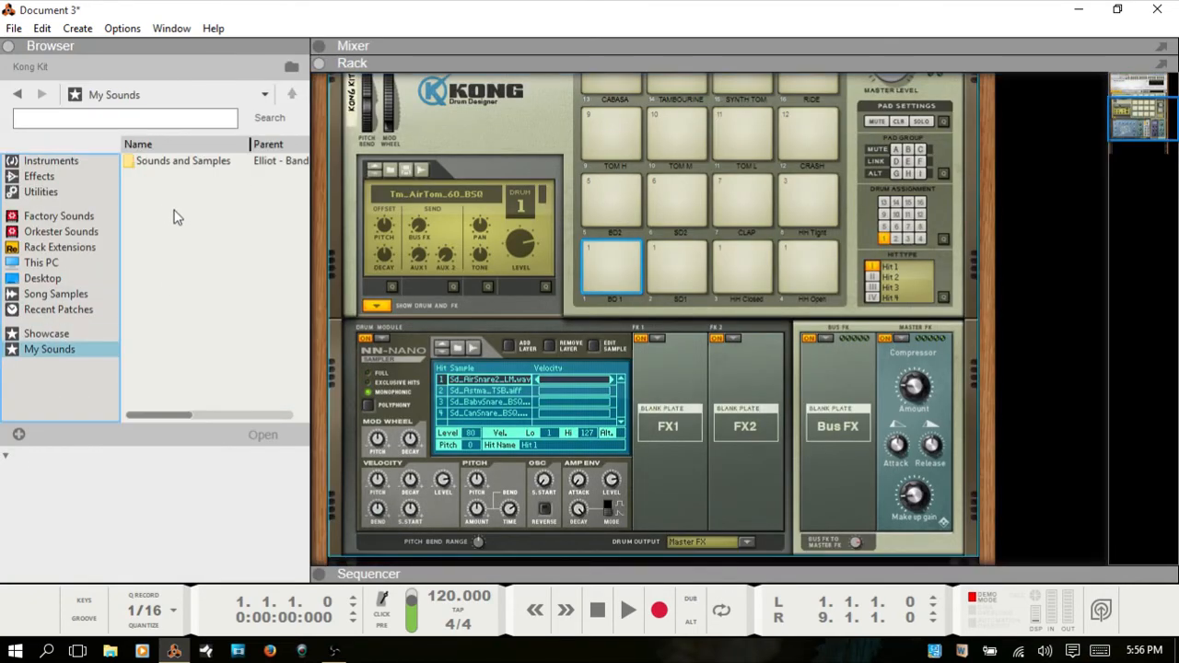
left_click(167, 163)
double_click(166, 163)
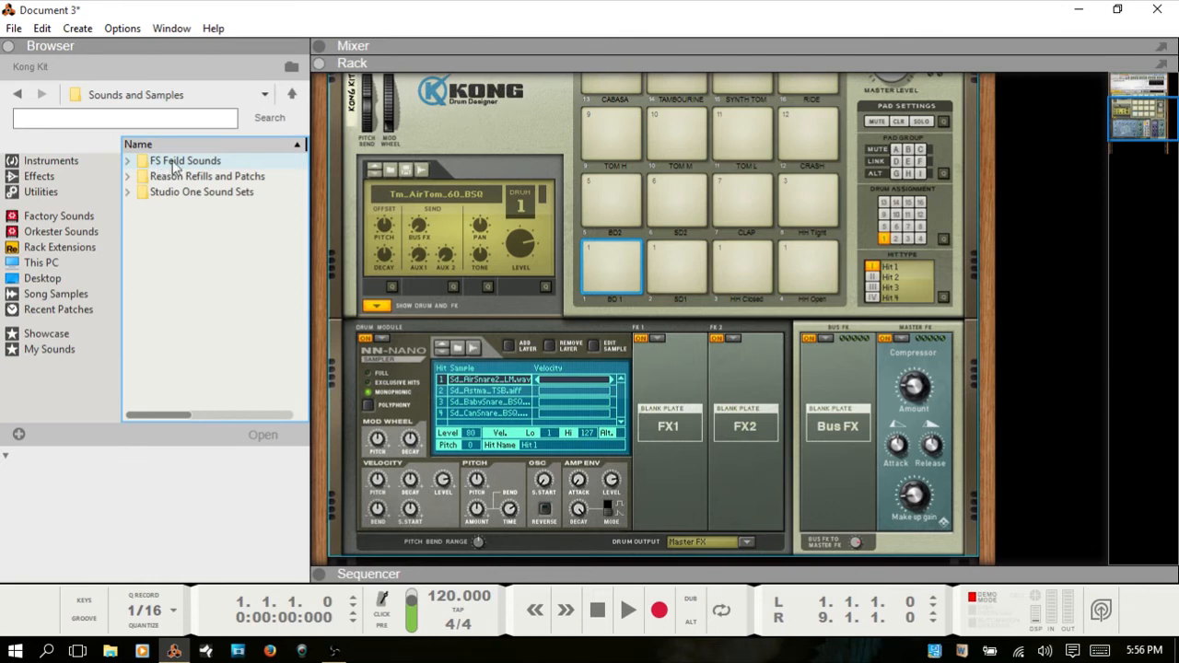
double_click(170, 163)
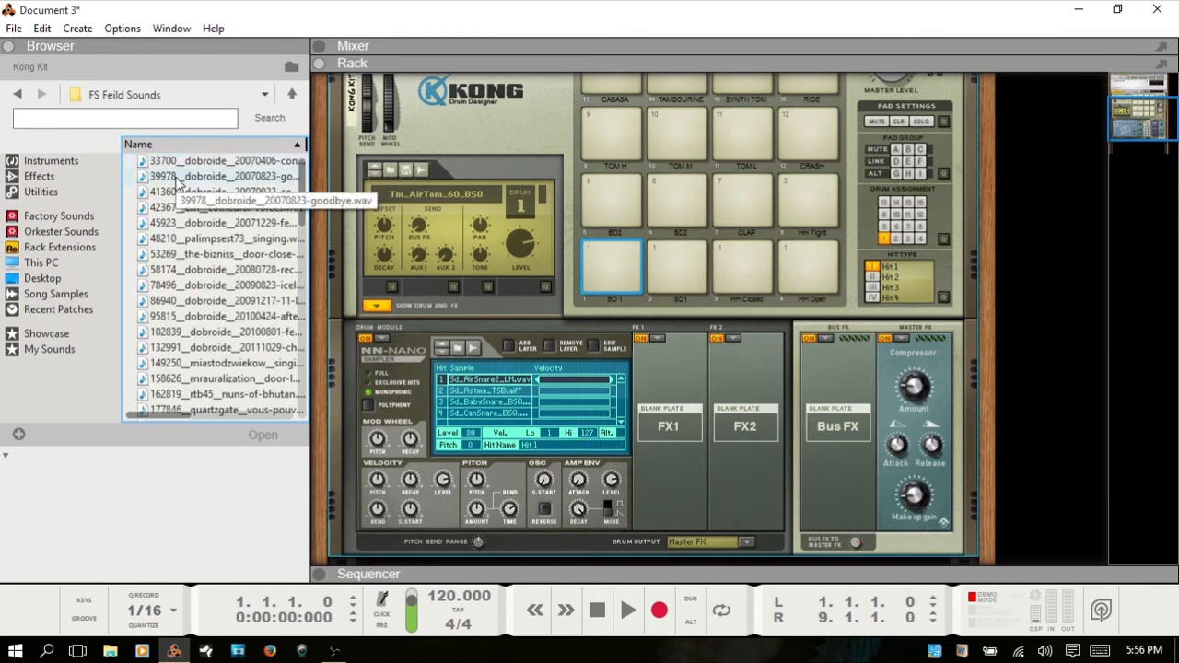
left_click_drag(181, 181, 478, 384)
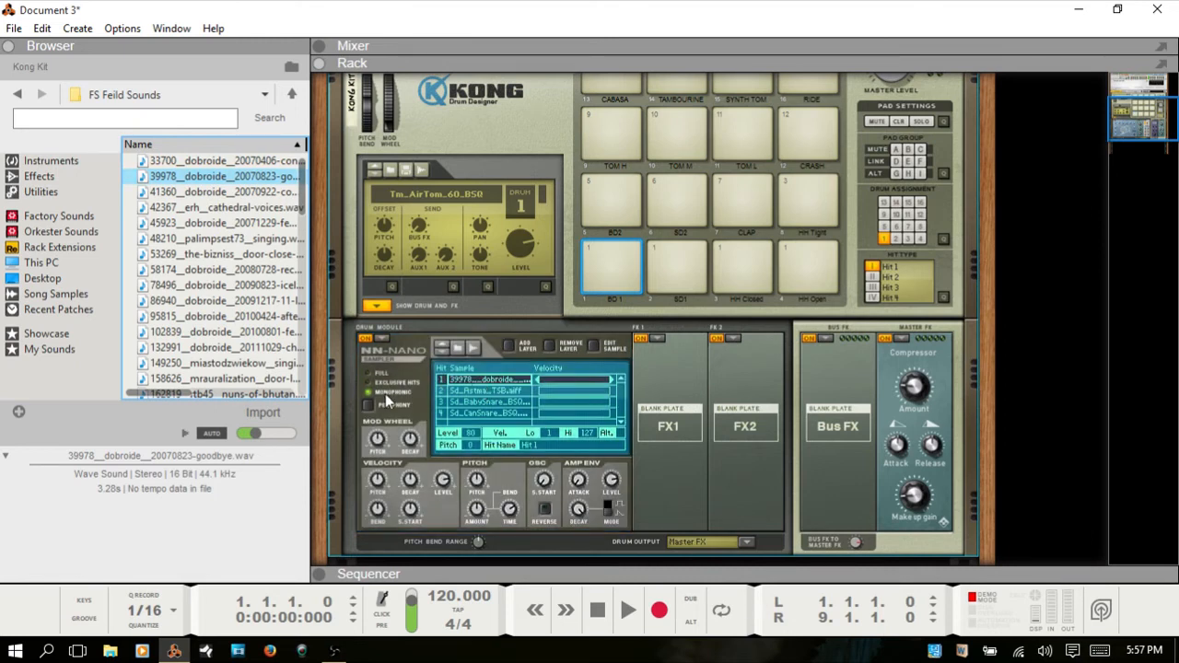
- Play pad 1 in Monophonic and in Full polyphony mode to compare retriggering, and switch back to Monophonic
left_click(610, 257)
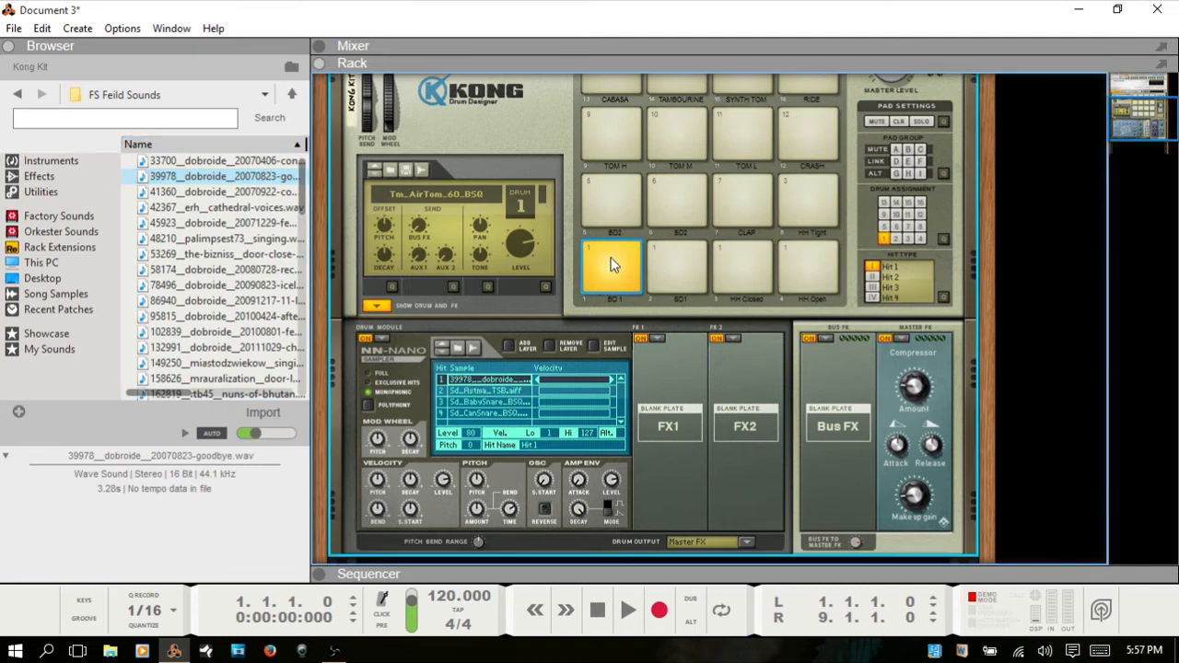
left_click(611, 258)
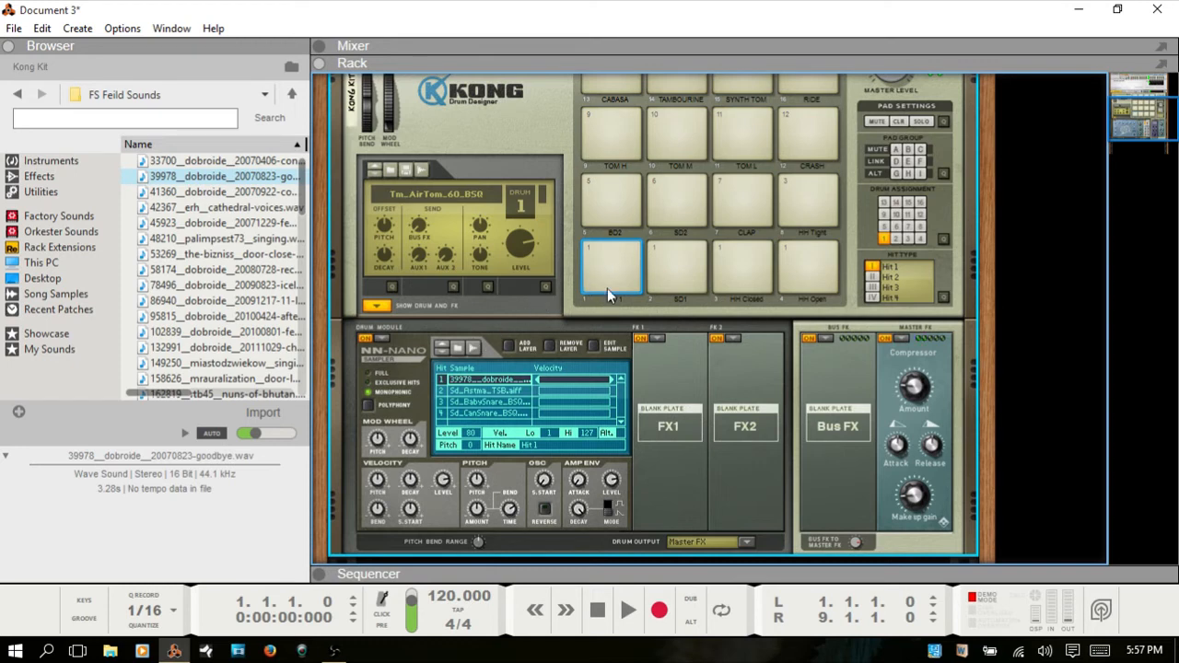
left_click(369, 391)
left_click(368, 372)
left_click(608, 262)
left_click(367, 393)
- Select the Hit 2 sample Sd_Astma_TSB.aiff in NN-Nano, set pad 1's hit type to Hit 2 and play the pad
left_click(477, 402)
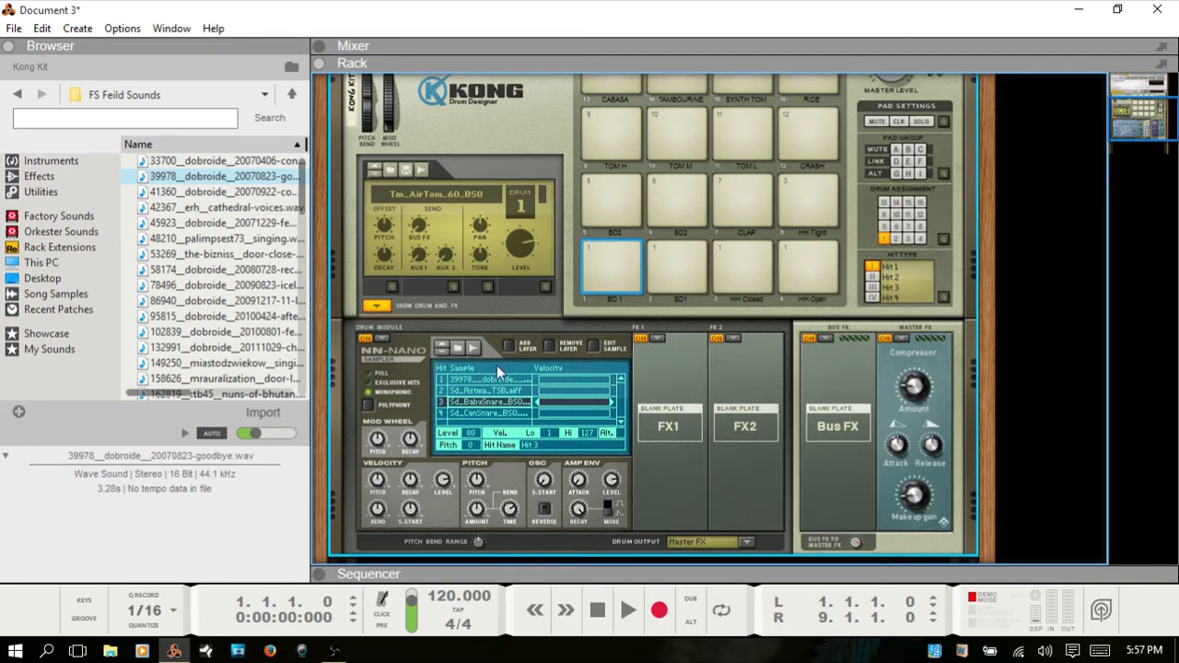
left_click(476, 391)
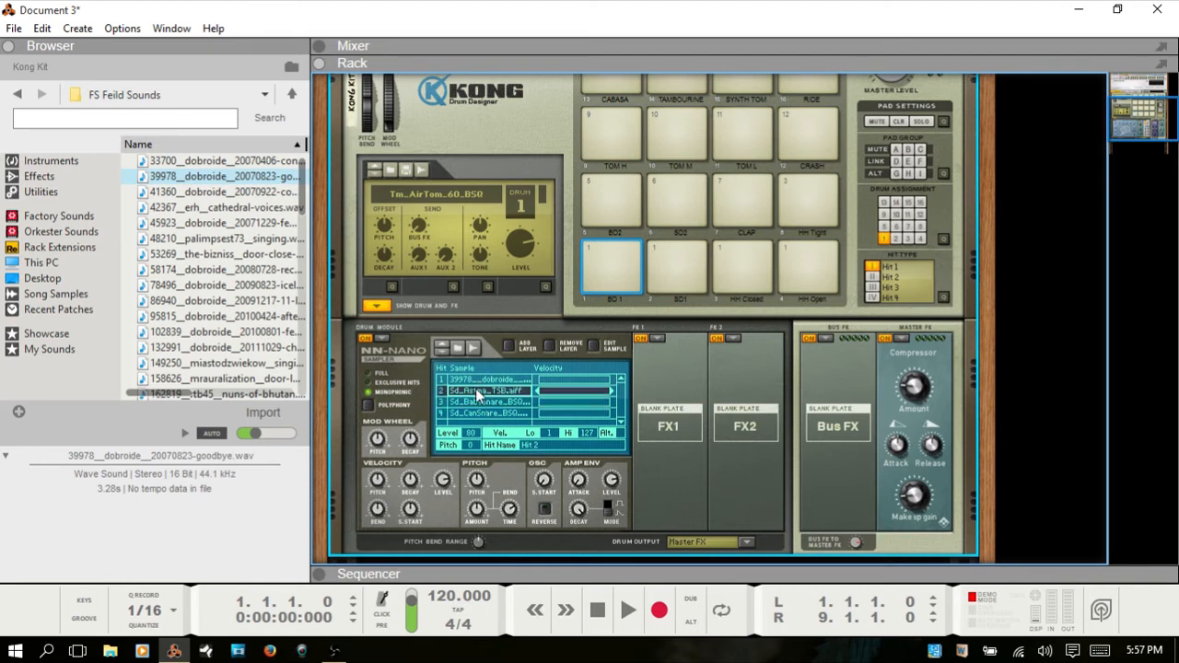
left_click(870, 277)
left_click(615, 259)
left_click(602, 254)
- Hide the browser, open the On-screen Piano Keys, play the C1 note and turn on Repeat
key("F3")
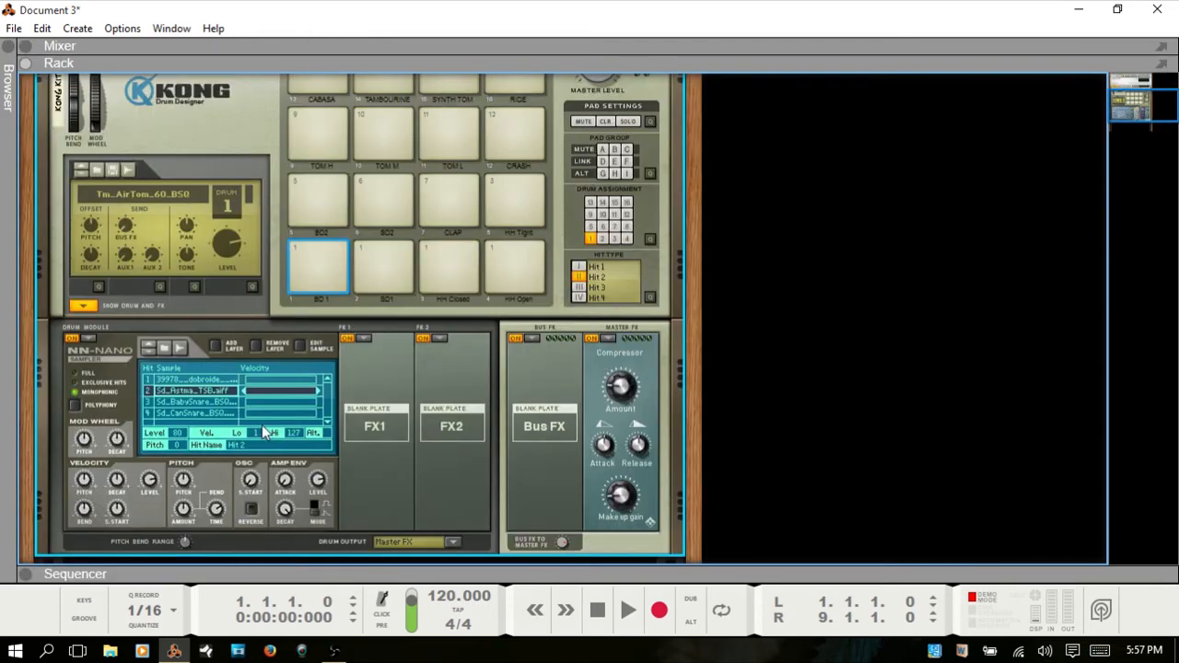
key("F4")
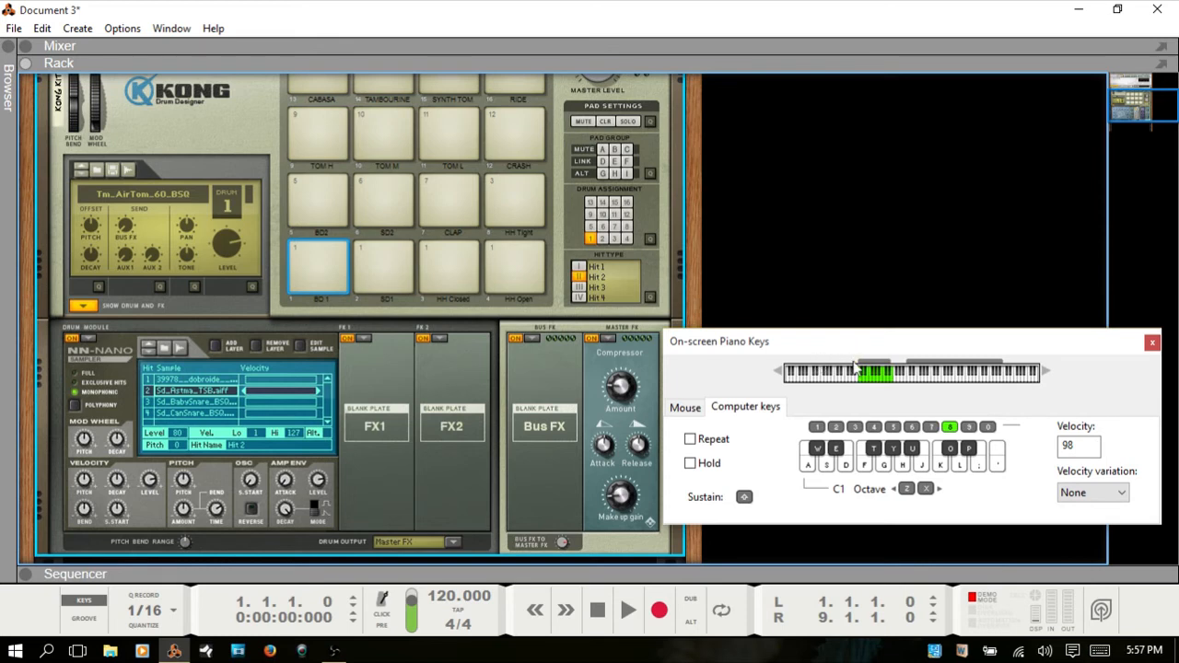
left_click(806, 467)
left_click(806, 468)
left_click(805, 468)
left_click(803, 468)
left_click(690, 440)
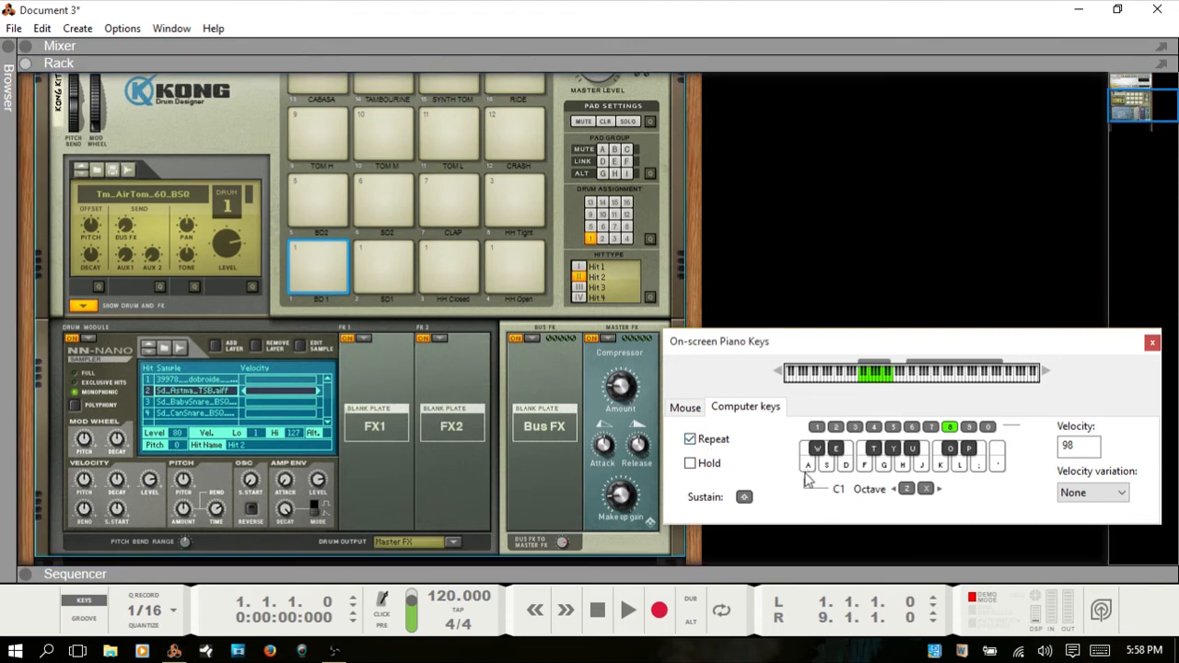
- Play the C1 note repeatedly while raising NN-Nano's Mod Wheel Pitch amount
key("a")
key("a")
key("a")
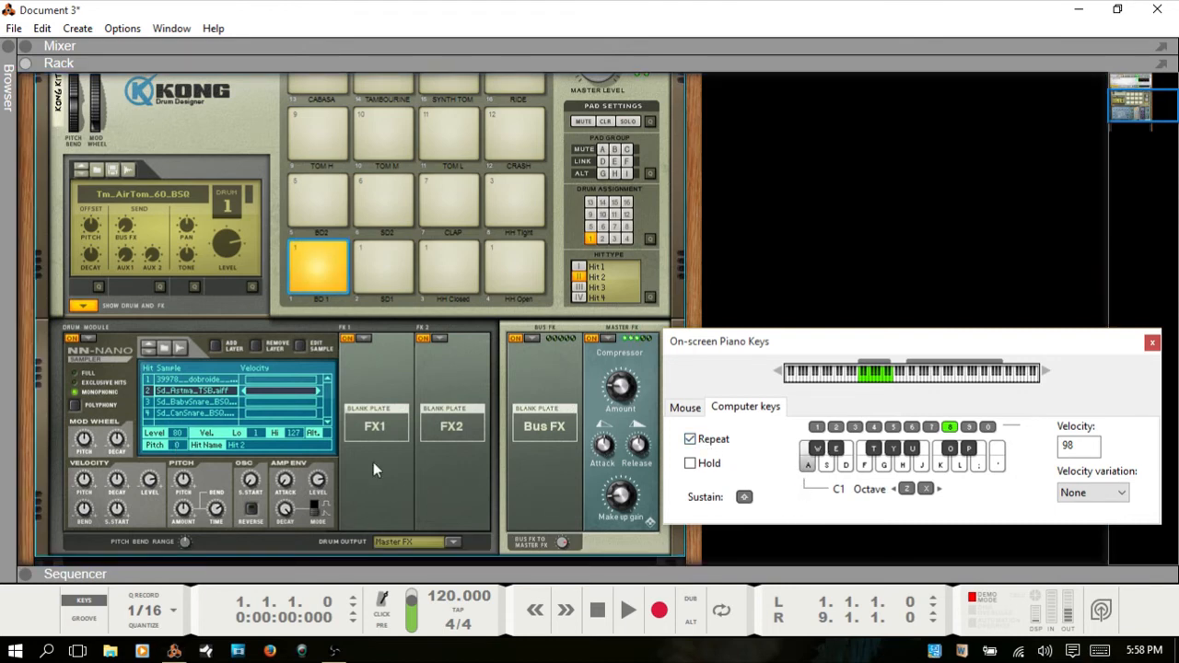
key("a")
key("a")
key("a")
left_click(84, 436)
key("a")
key("a")
left_click_drag(83, 435, 83, 412)
key("a")
key("a")
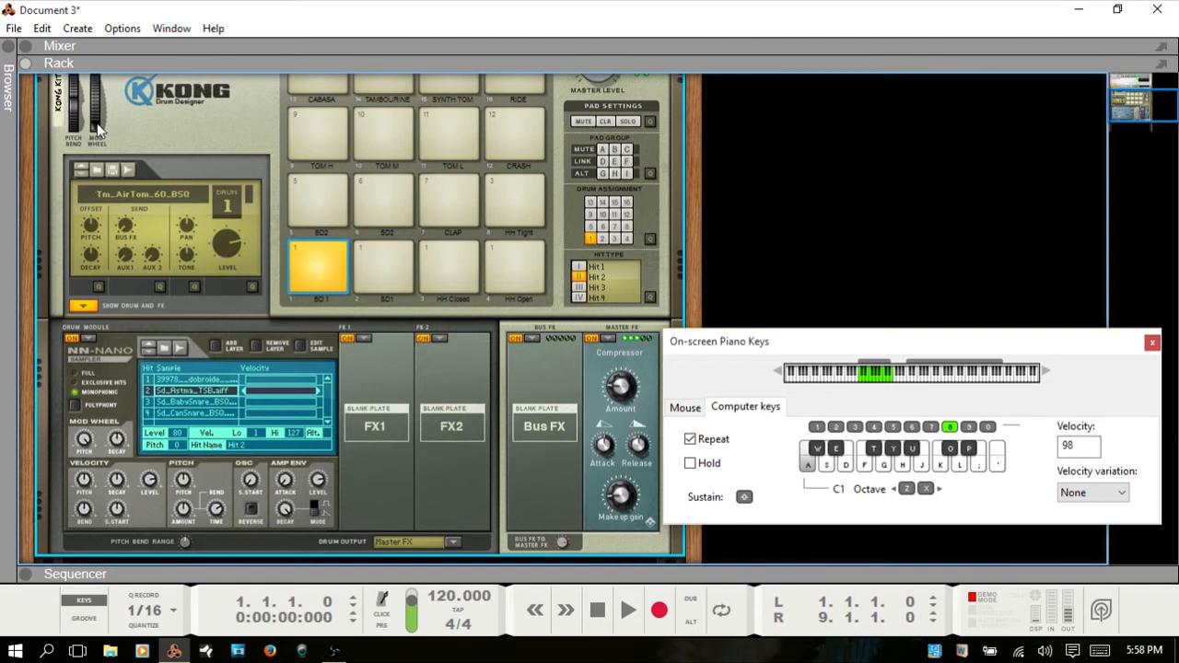
key("a")
key("a")
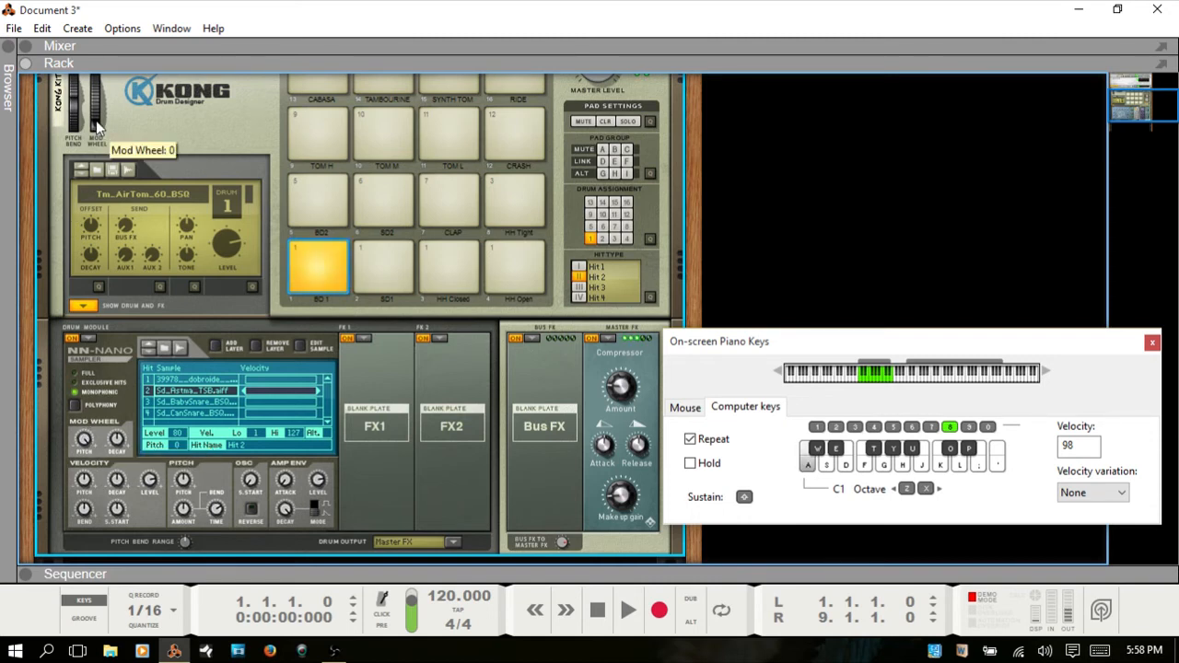
- Raise Kong's mod wheel and return it to its lowest position while C1 repeats, to hear the pitch modulation
mouse_move(96, 123)
left_mouse_down()
mouse_move(104, 70)
mouse_move(108, 105)
left_mouse_up()
key("a")
key("a")
key("a")
left_click_drag(106, 115, 99, 143)
key("a")
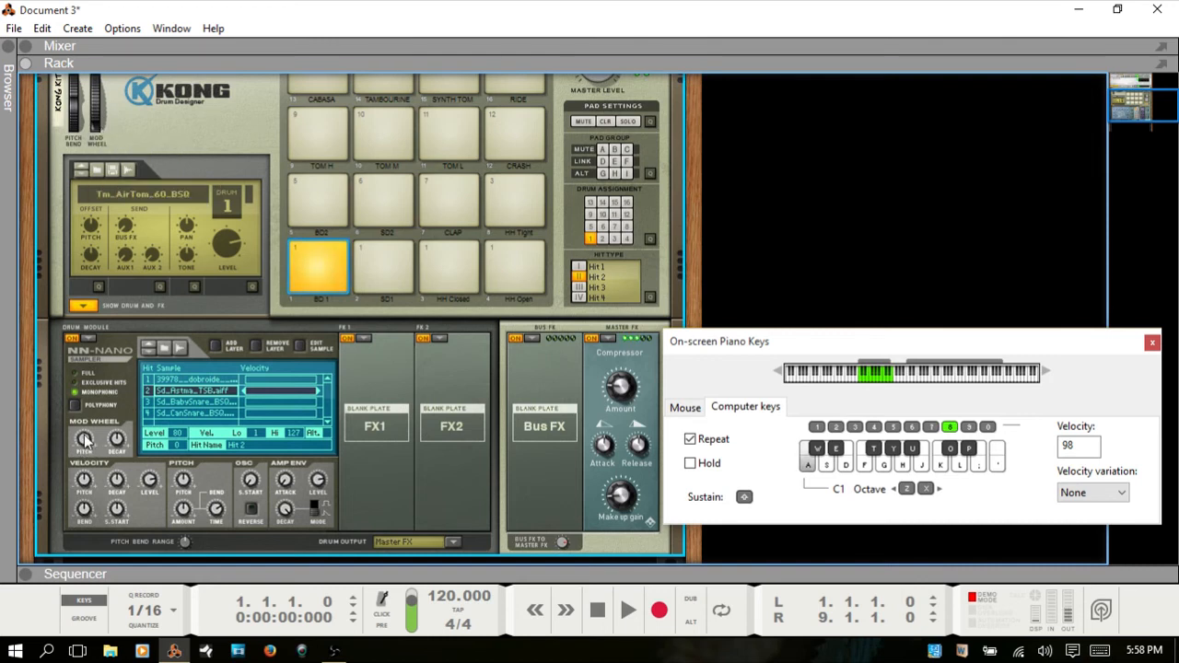
- Lower the Mod Wheel Pitch amount into the negative range and sweep the mod wheel while C1 repeats
left_click_drag(86, 439, 94, 512)
key("a")
key("a")
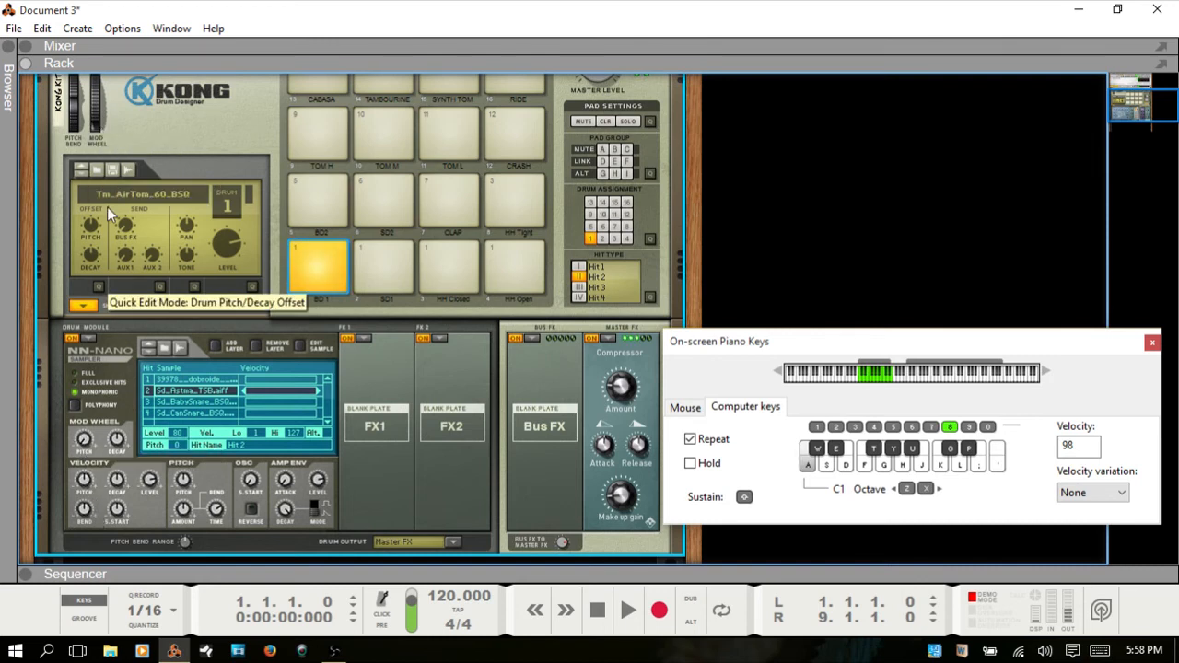
key("a")
left_click_drag(94, 123, 73, 239)
key("a")
key("a")
key("a")
key("a")
key("a")
key("a")
key("a")
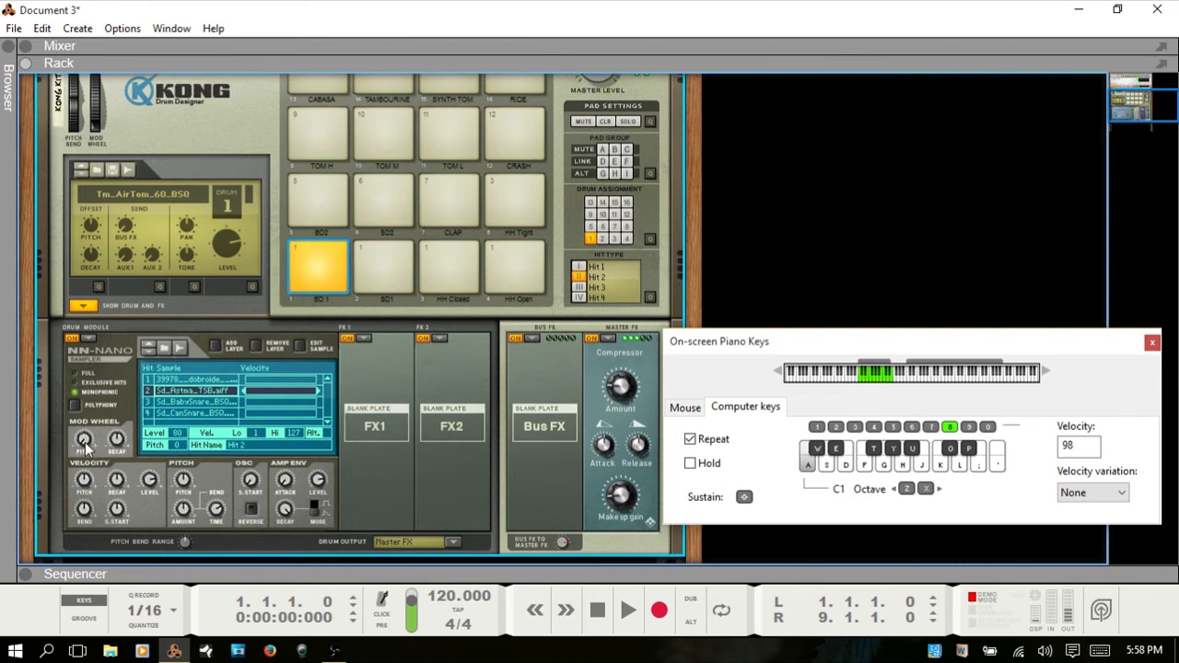
key("a")
key("a")
key("a")
- Raise the Mod Wheel Decay amount and set the mod wheel to 127 while C1 repeats
left_click_drag(118, 445, 121, 377)
key("a")
key("a")
left_click_drag(95, 119, 94, 40)
key("a")
key("a")
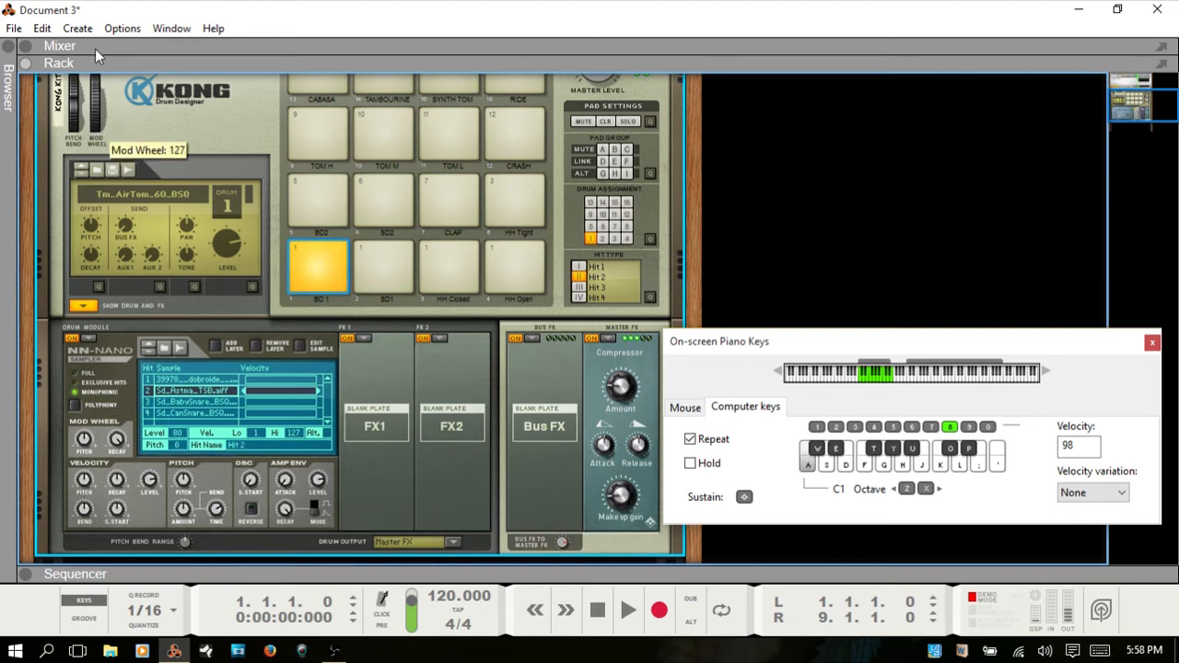
key("a")
key("a")
- Lower the Mod Wheel Decay amount, bring the mod wheel back down while C1 repeats, and turn off Repeat
left_click_drag(123, 442, 129, 519)
key("a")
key("a")
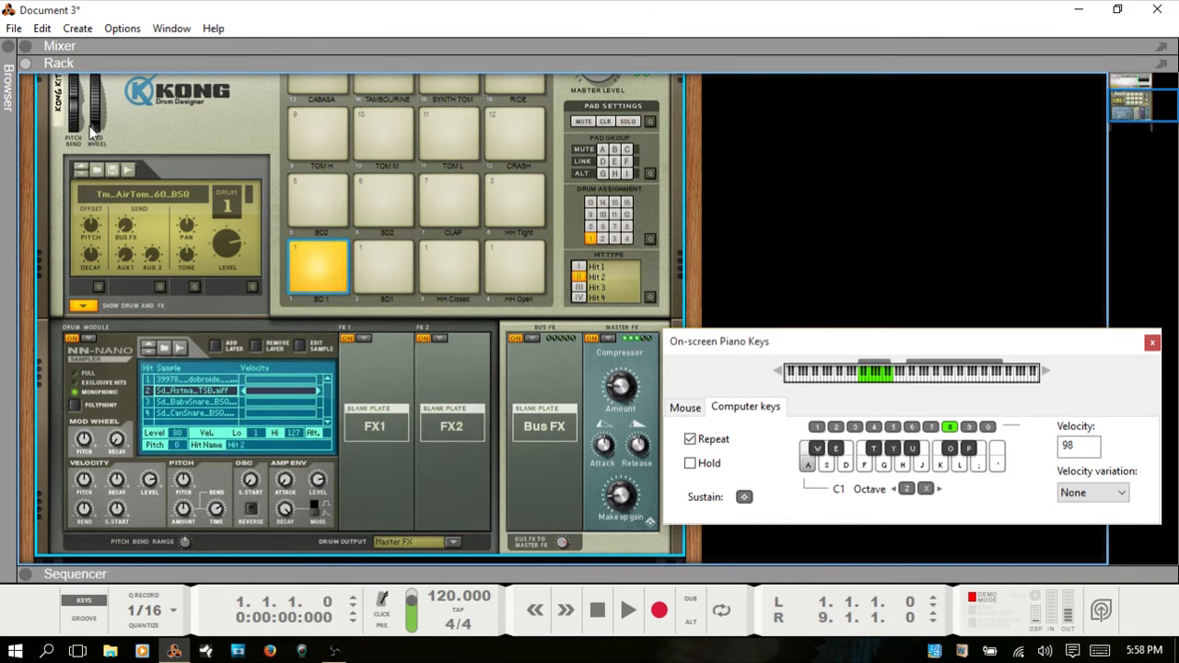
key("a")
left_click_drag(93, 125, 95, 171)
key("a")
key("a")
key("a")
key("a")
key("a")
key("a")
key("a")
left_click(690, 439)
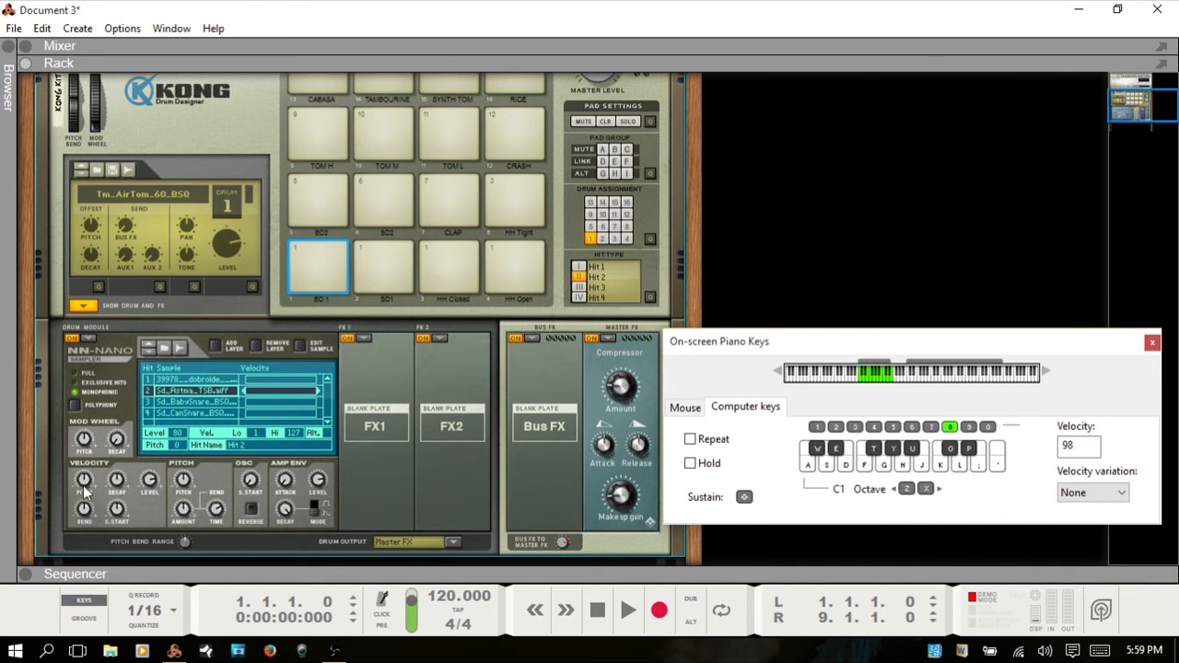
- Play pad 1 with Velocity to Pitch set to 100% and again with it set to -100%
left_click_drag(83, 480, 173, 387)
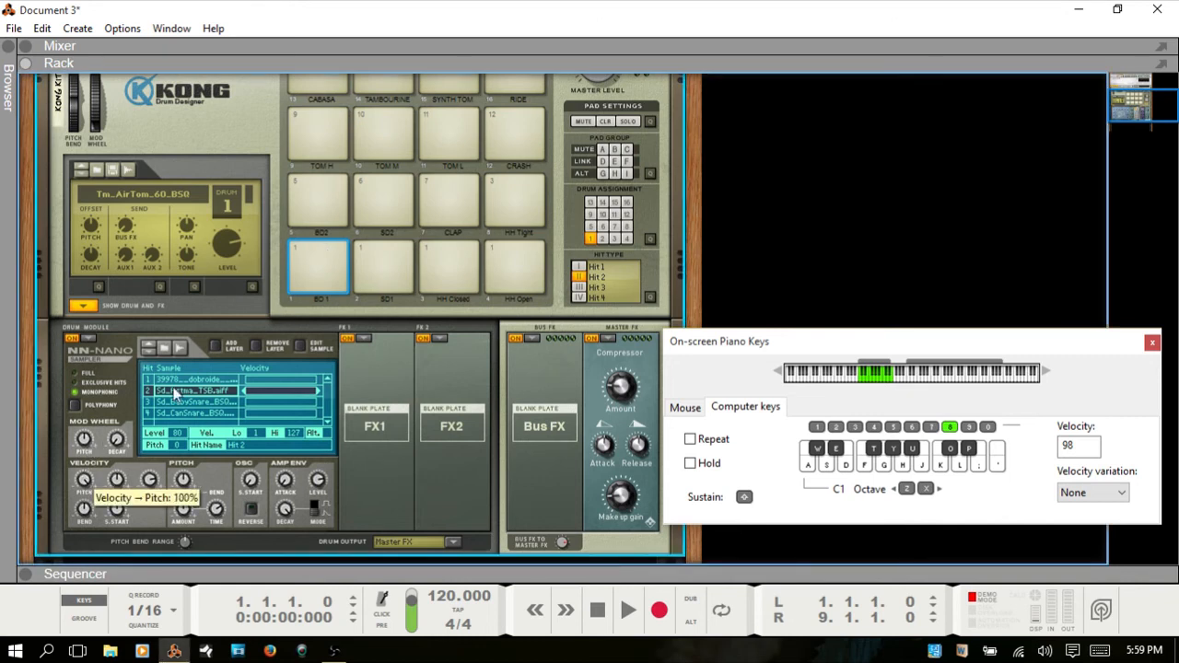
left_click(316, 284)
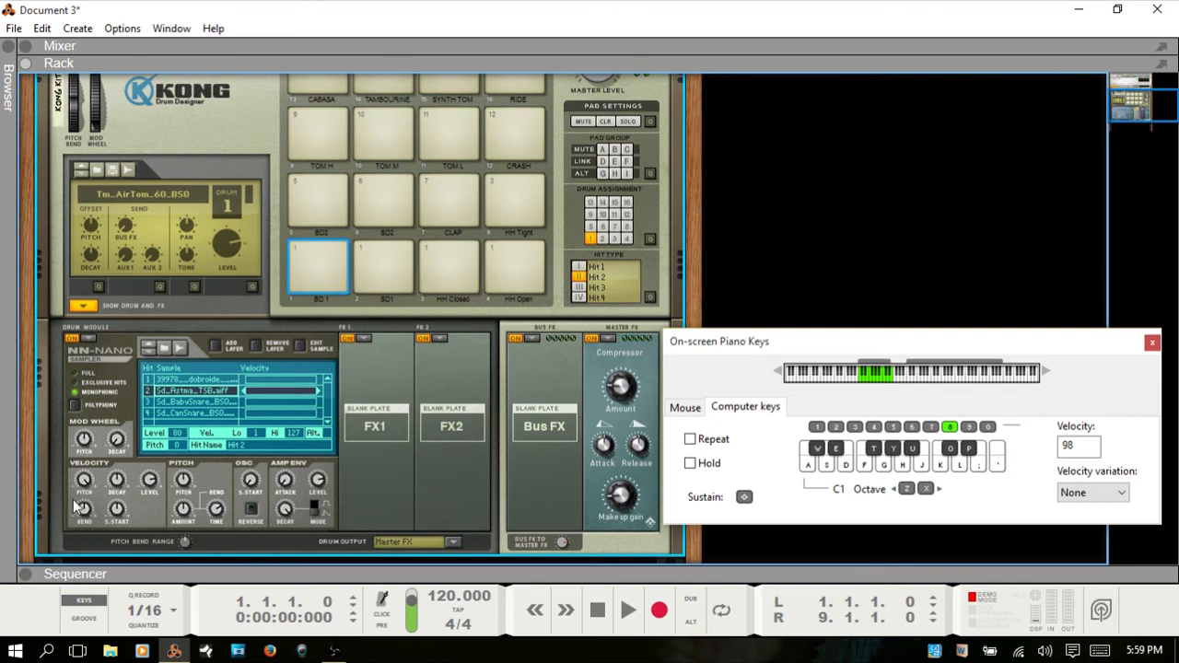
left_click_drag(84, 479, 99, 547)
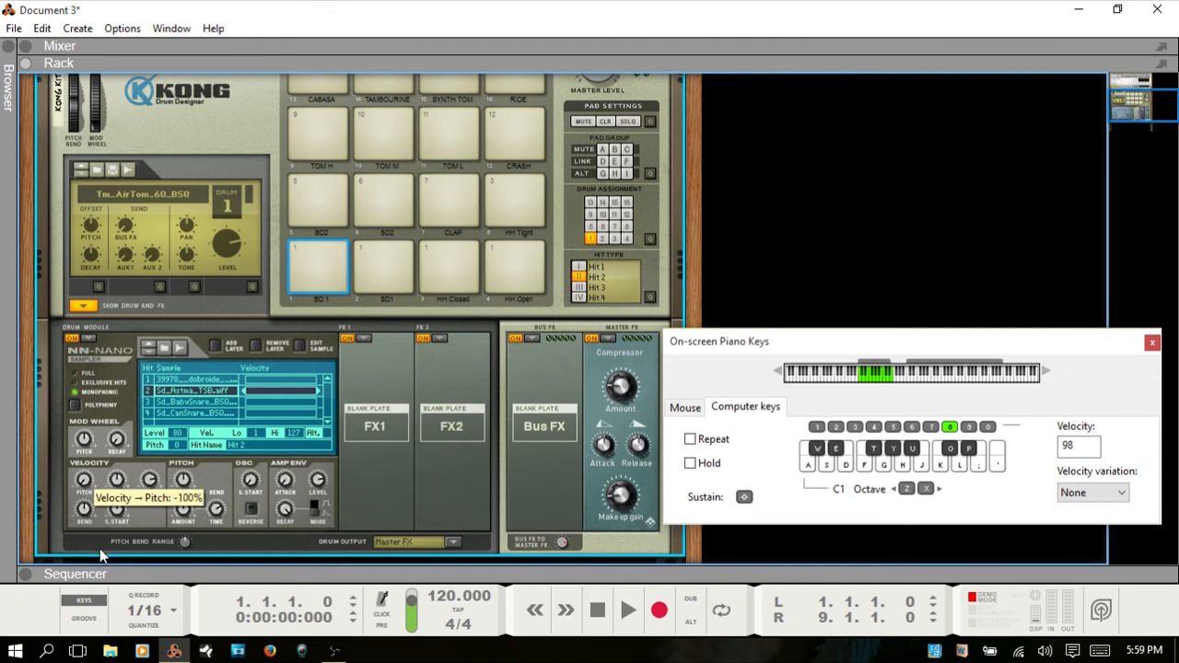
left_click(313, 290)
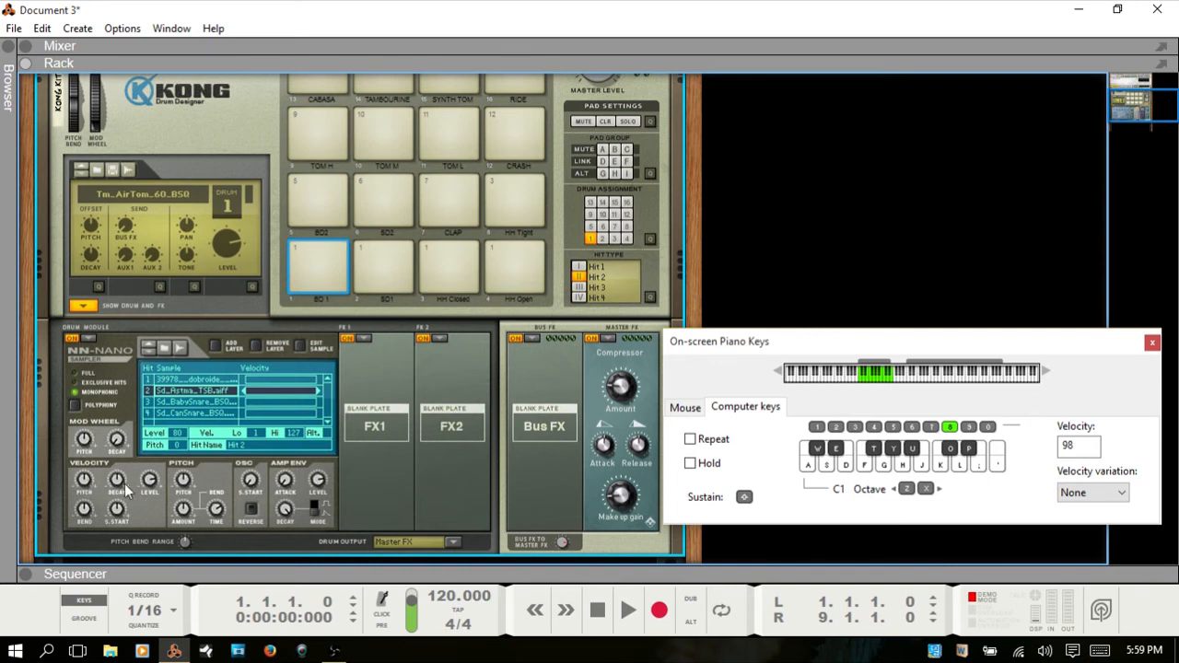
- Raise the Velocity Decay and Velocity Level amounts in NN-Nano, playing pad 1 to hear each one
left_click_drag(117, 482, 136, 440)
left_click(315, 288)
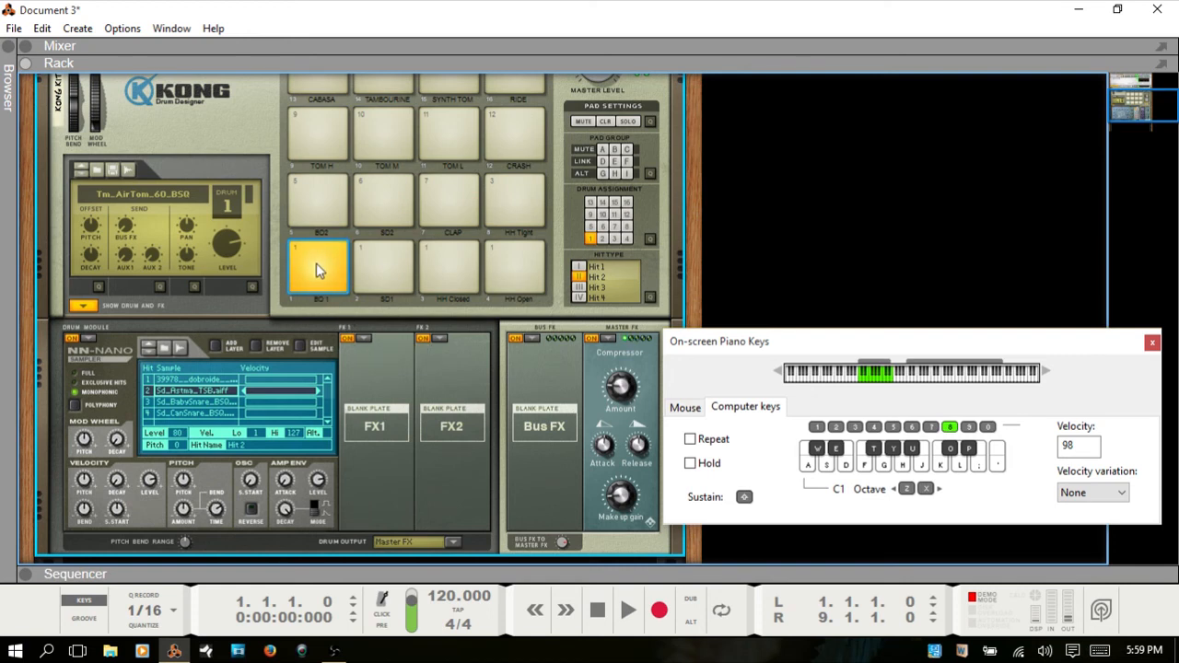
left_click_drag(316, 274, 313, 285)
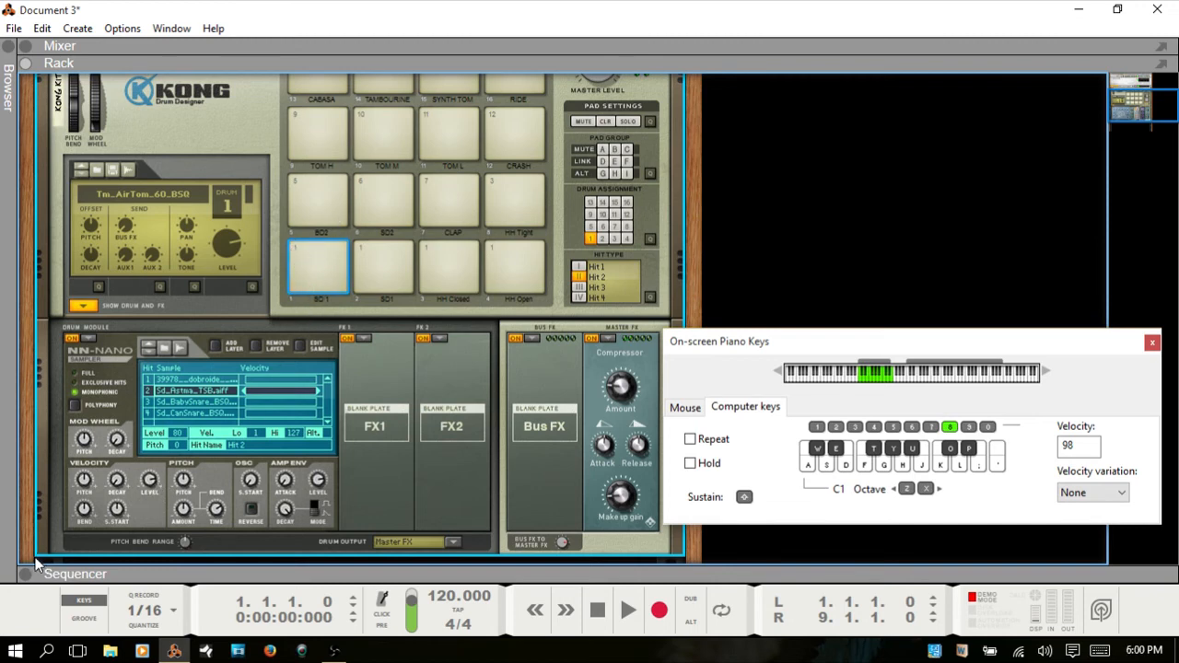
left_click(321, 291)
left_click_drag(152, 486, 155, 462)
left_click(315, 289)
- Try the Velocity Bend amount in both positive and negative directions and reset it to its default
left_click_drag(85, 510, 91, 461)
left_click_drag(85, 509, 100, 597)
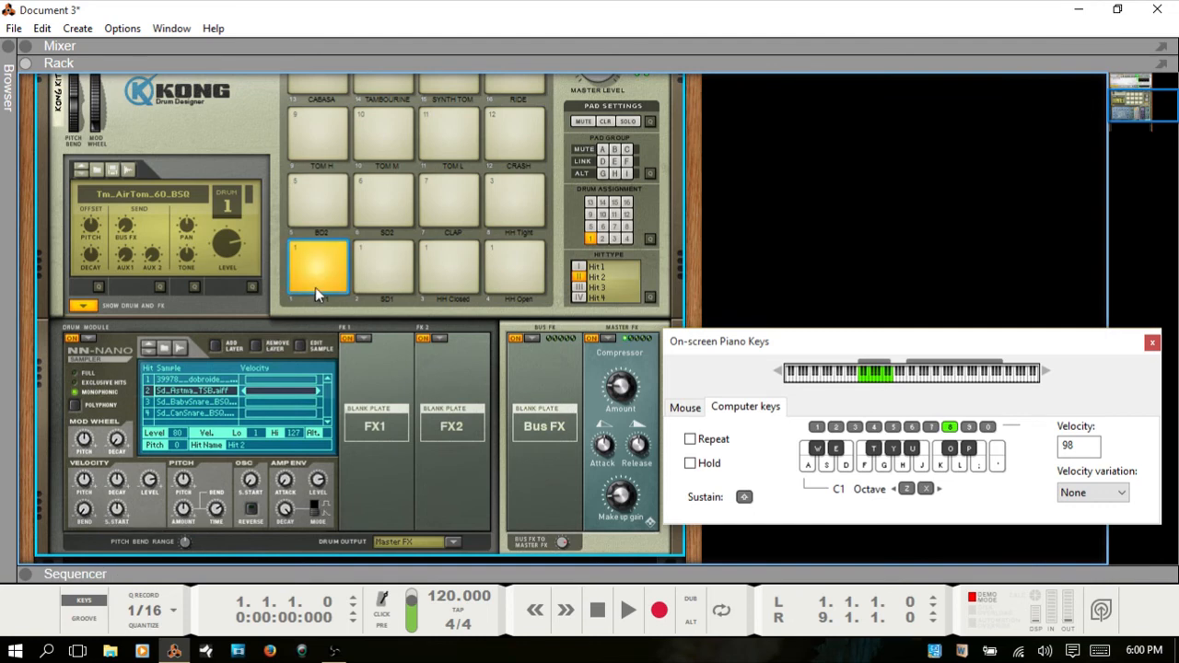
left_click(84, 512, "ctrl")
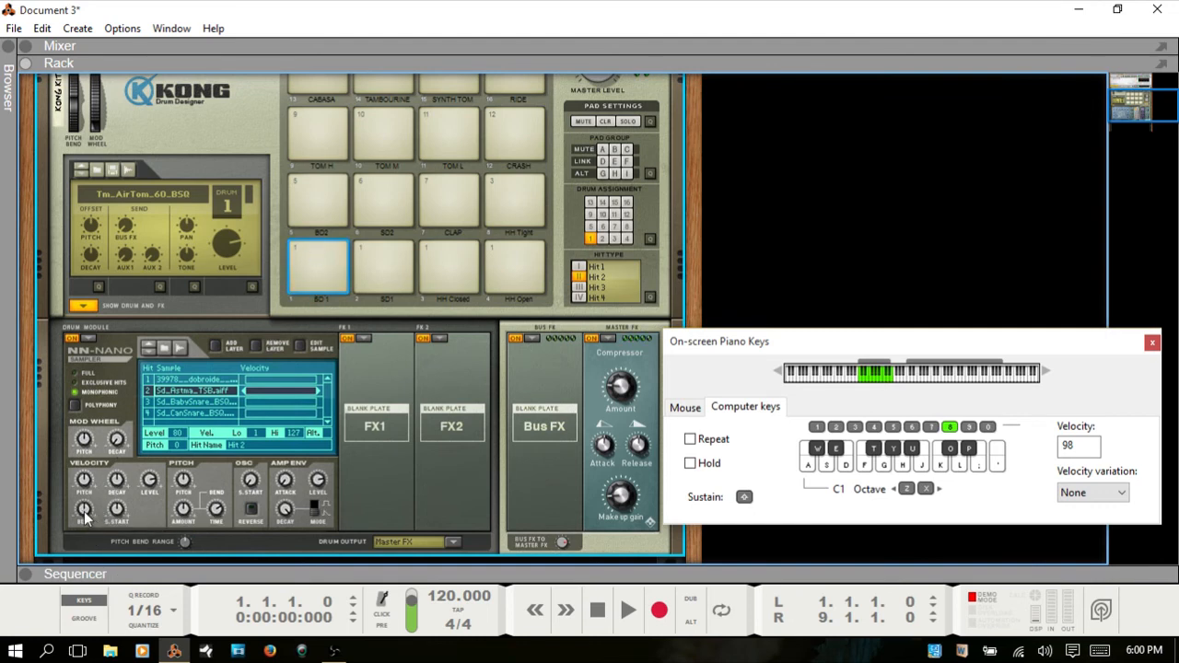
- Try different Velocity to Sample Start amounts, including -100%, and play pad 1
mouse_move(119, 510)
left_click_drag(117, 501, 118, 512)
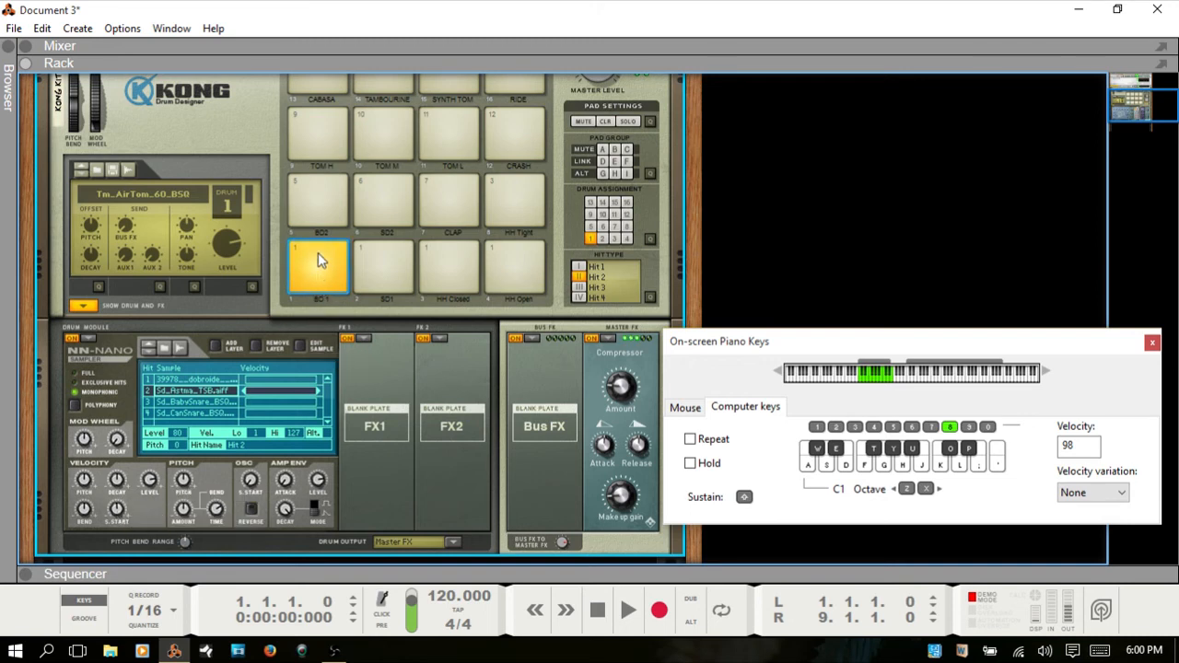
left_click_drag(123, 514, 177, 390)
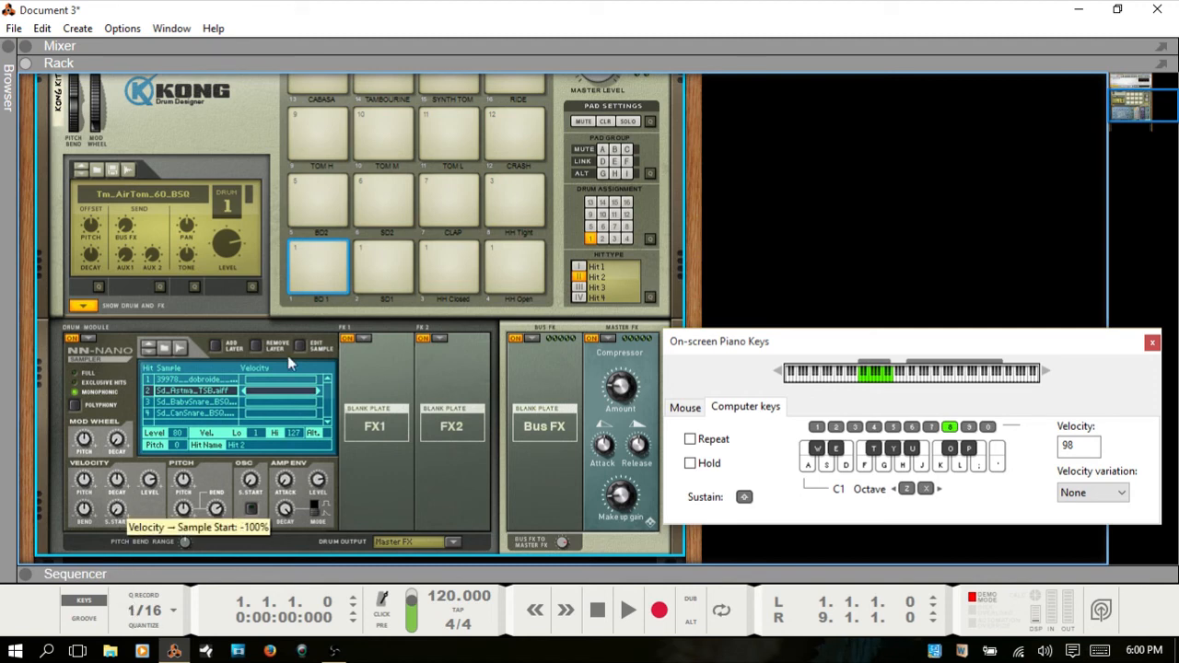
left_click(312, 281)
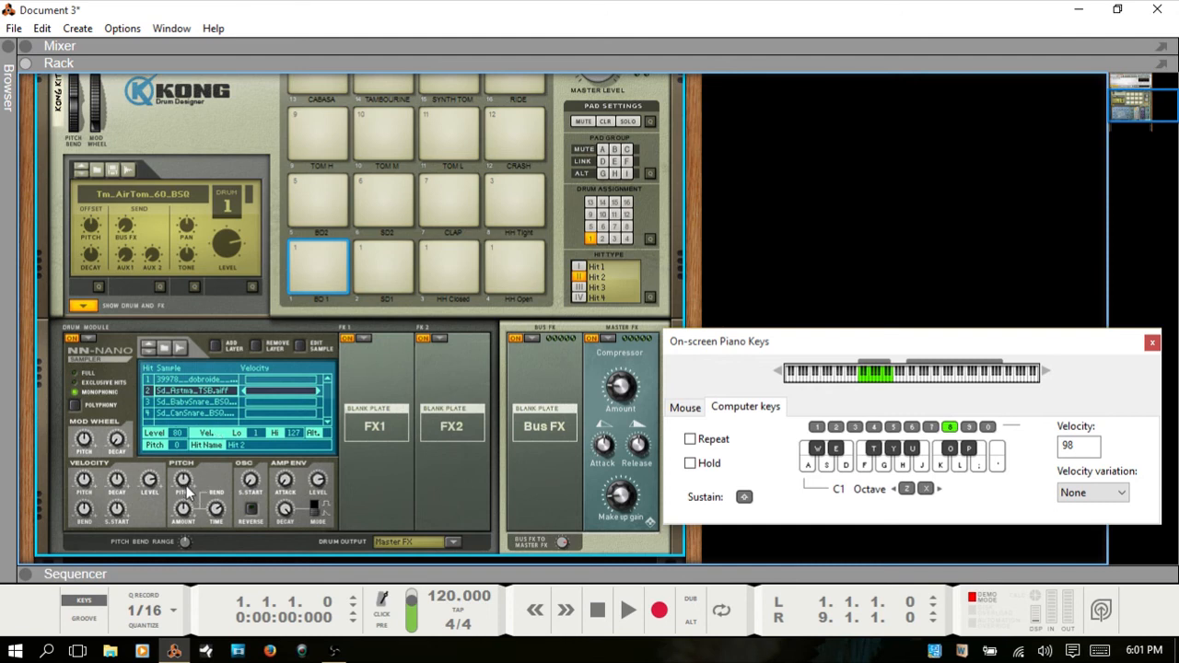
- Play pads 1 to 4 in turn and set pad 1's hit type to Hit 1
left_click(317, 262)
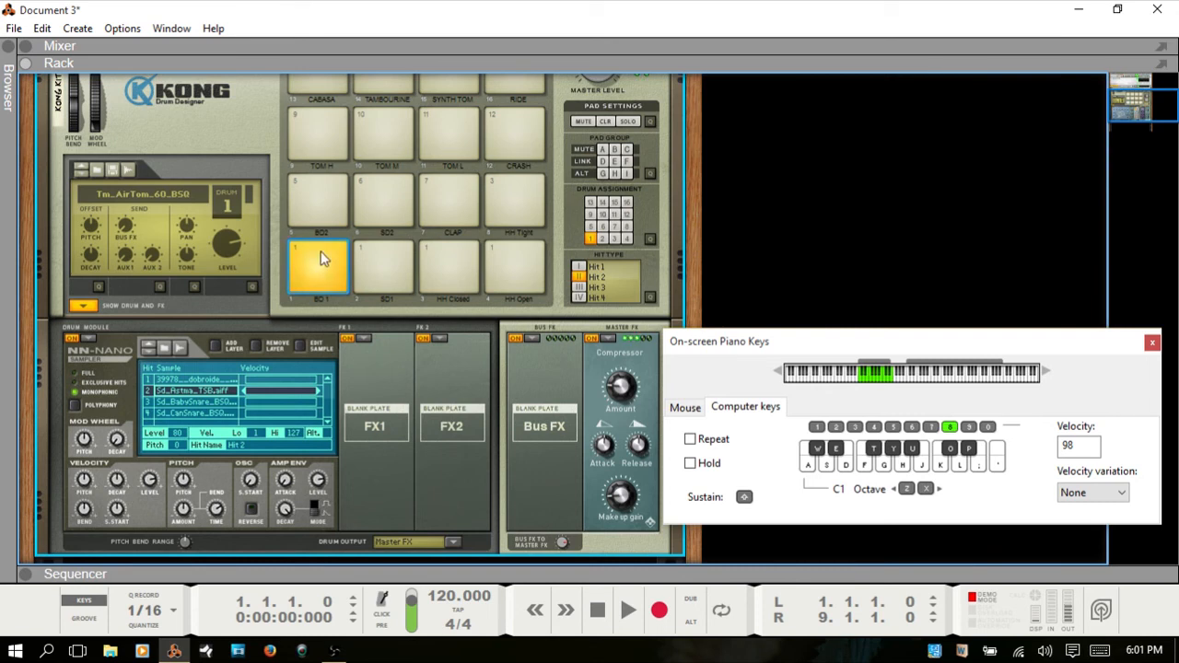
left_click(390, 259)
left_click(453, 256)
left_click(513, 269)
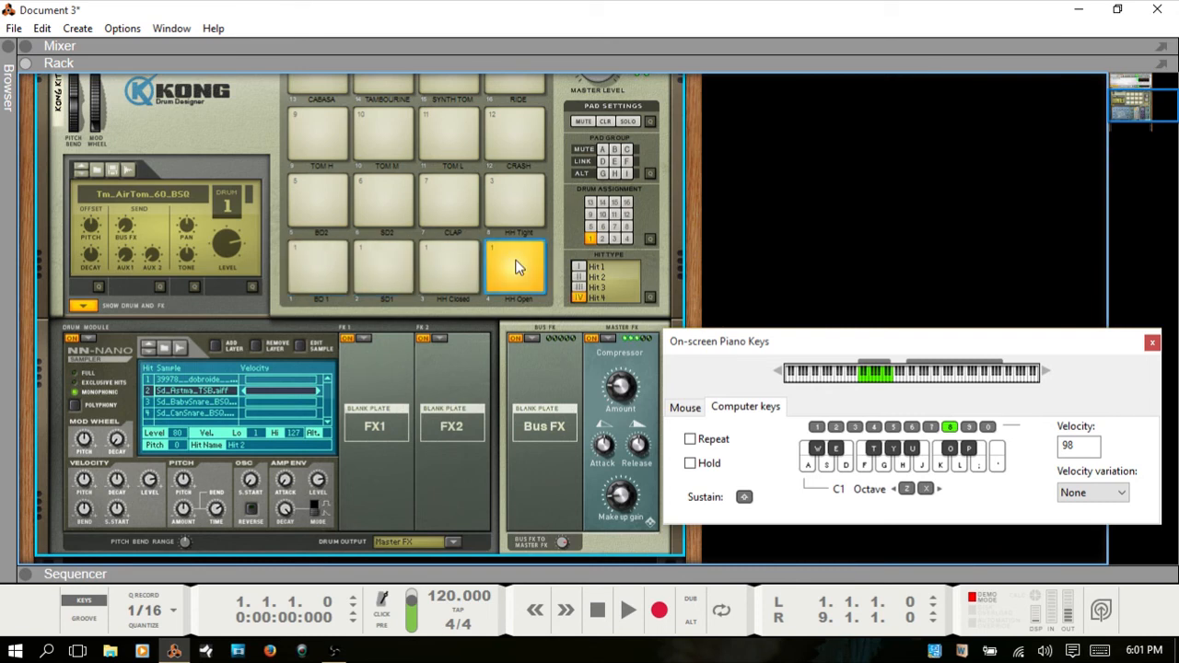
left_click(317, 263)
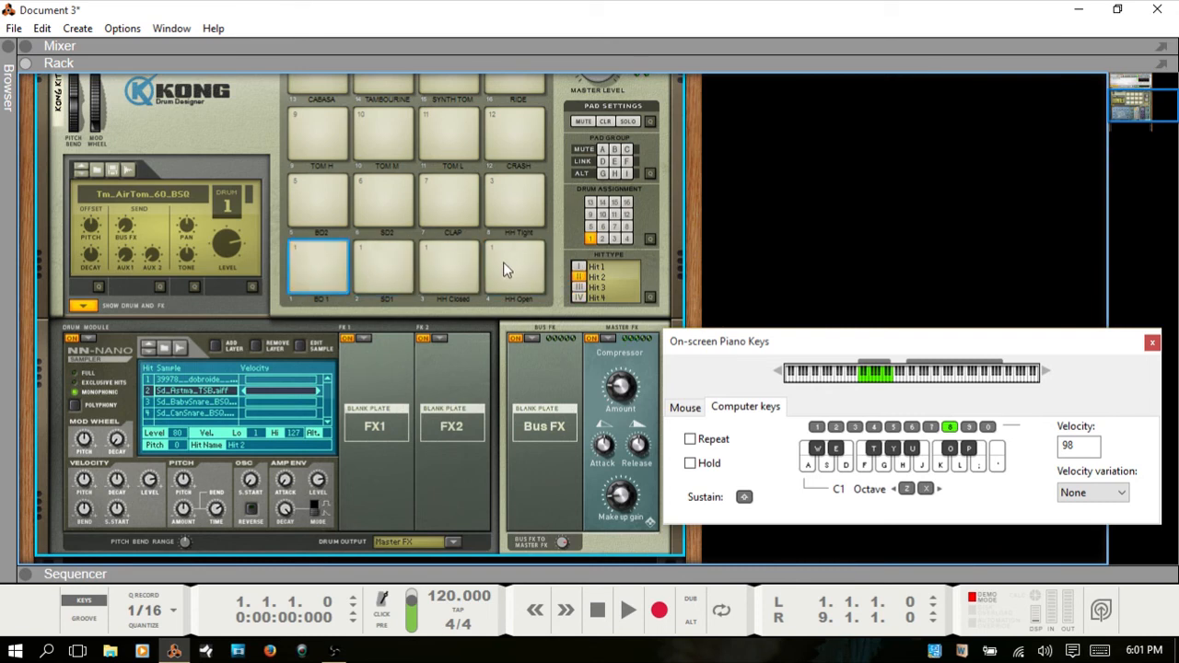
left_click(578, 266)
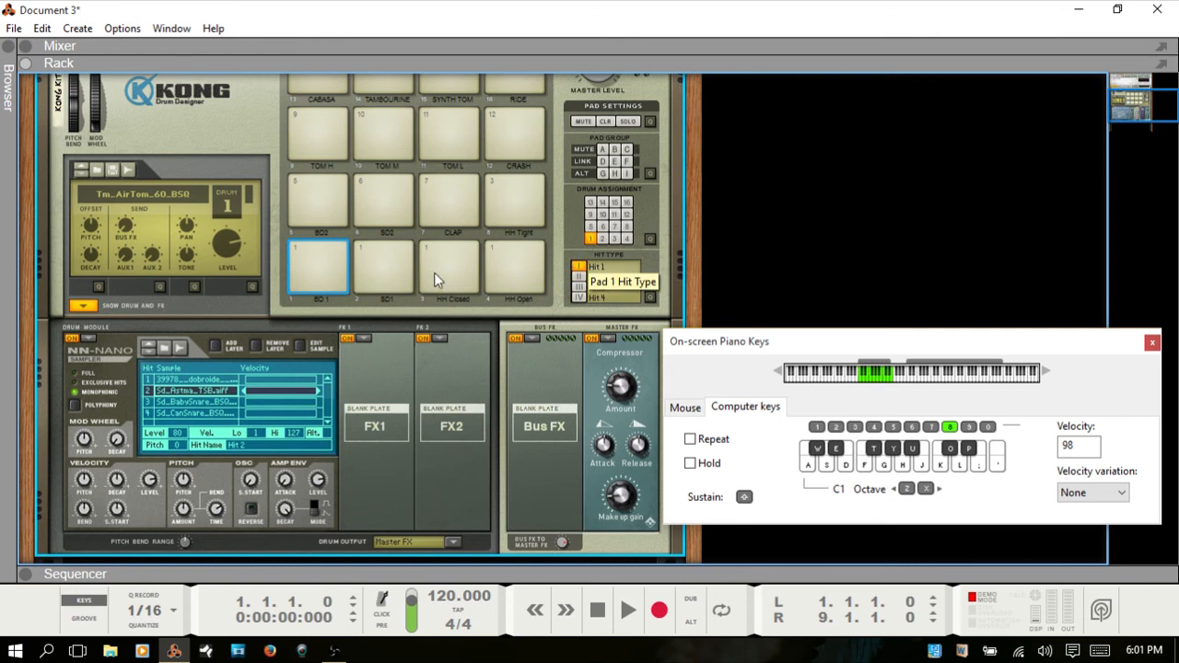
- Play pads 1 to 4 and back again in Monophonic mode to hear how the hits cut each other off
left_click(318, 262)
left_click(387, 263)
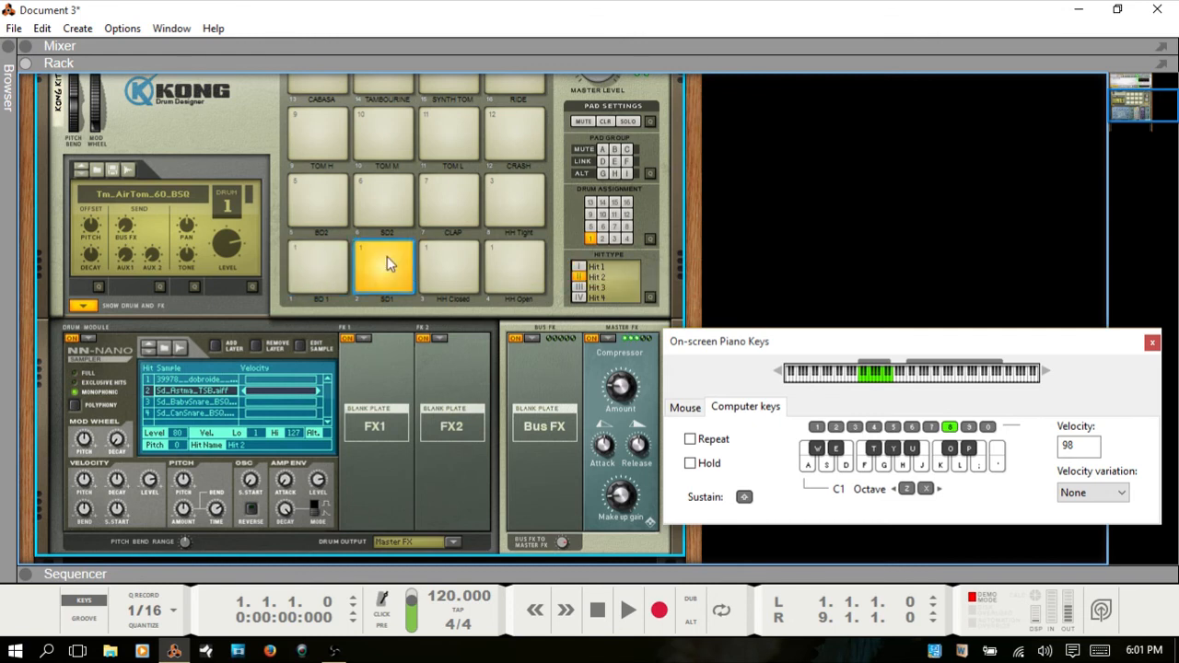
left_click(451, 265)
left_click(512, 257)
left_click(452, 258)
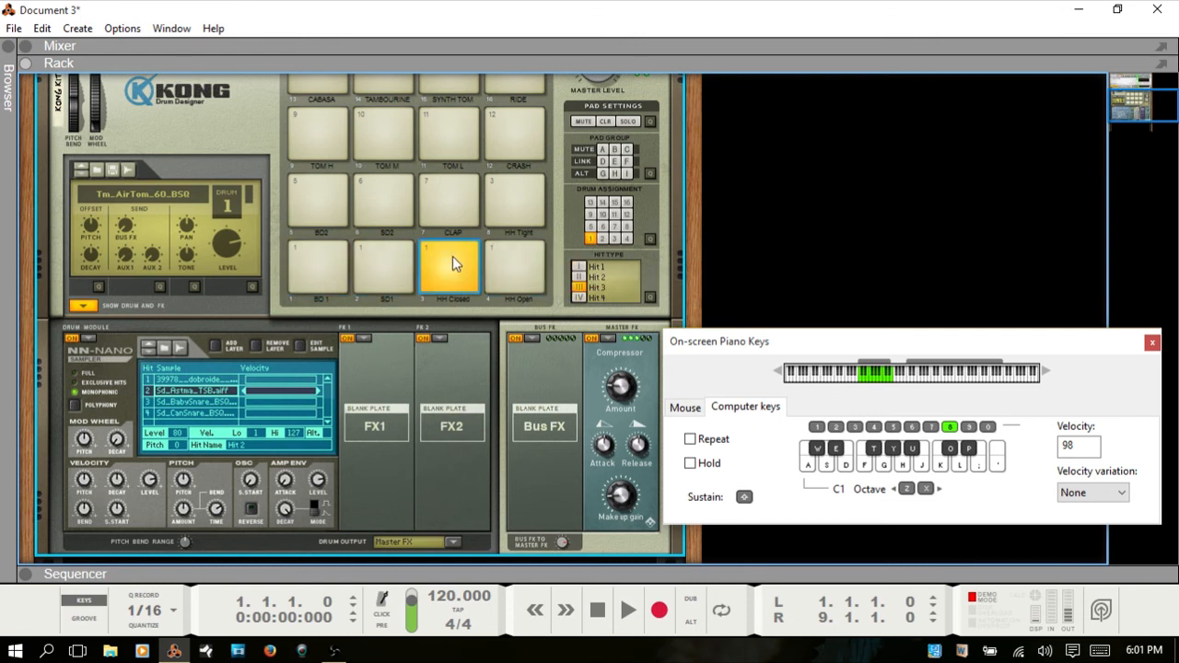
left_click(387, 265)
left_click(317, 265)
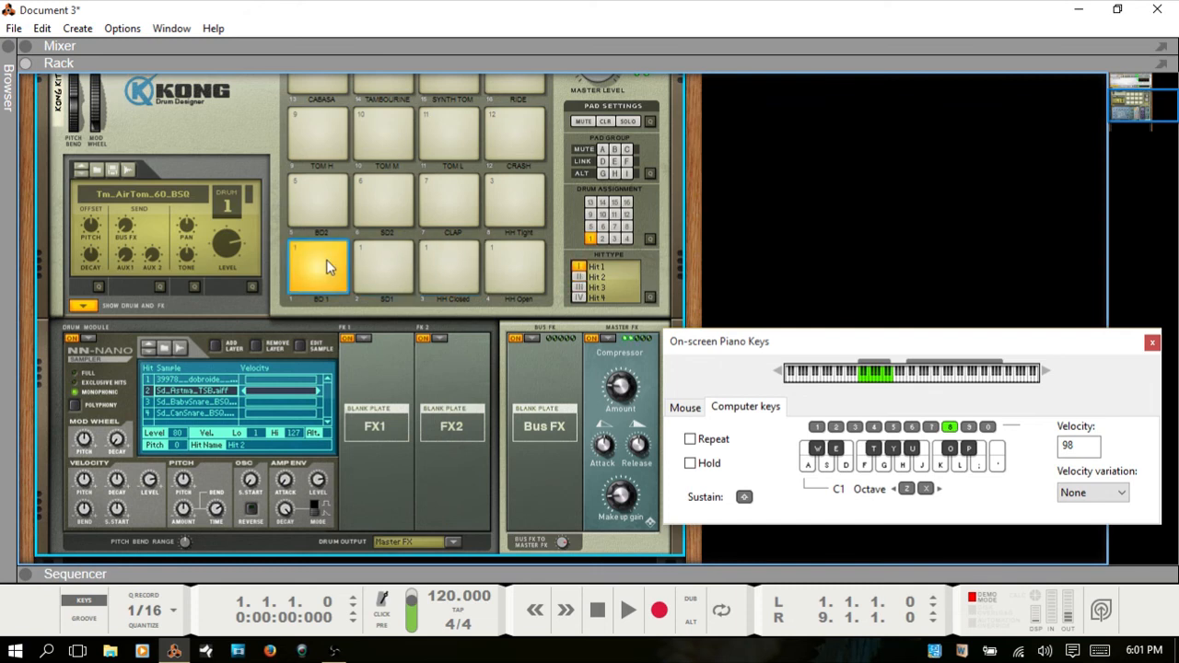
left_click(384, 264)
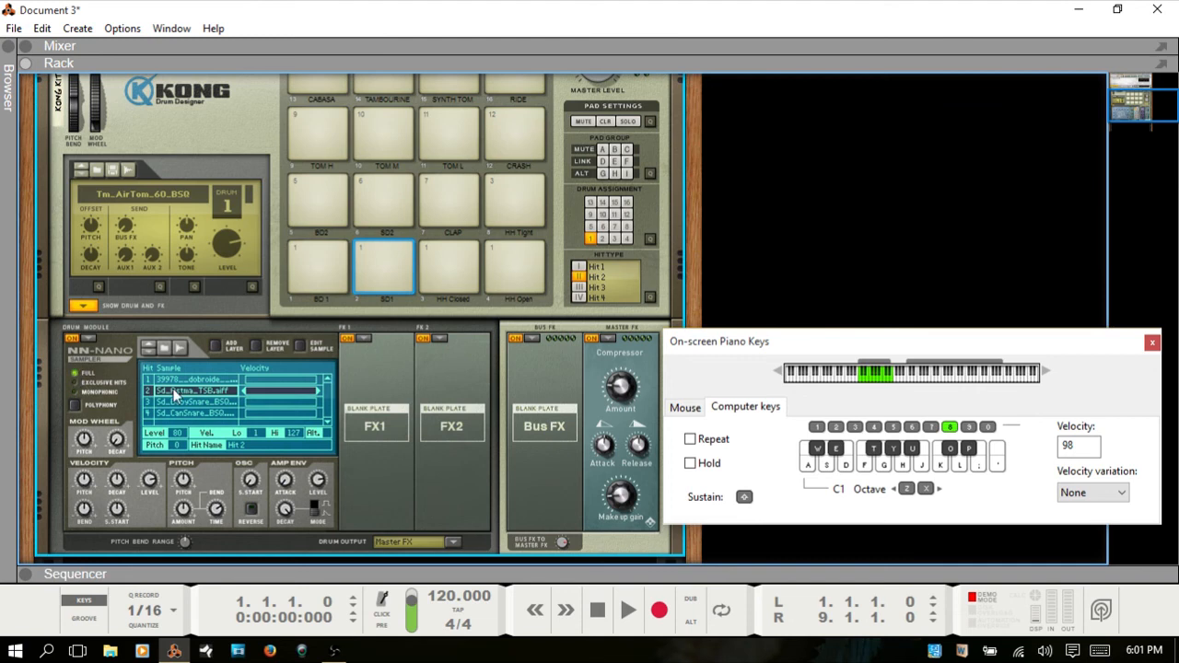
- Set the NN-Nano polyphony mode to Full and play pads 1 to 4 in turn
left_click(316, 261)
left_click(383, 263)
left_click(445, 269)
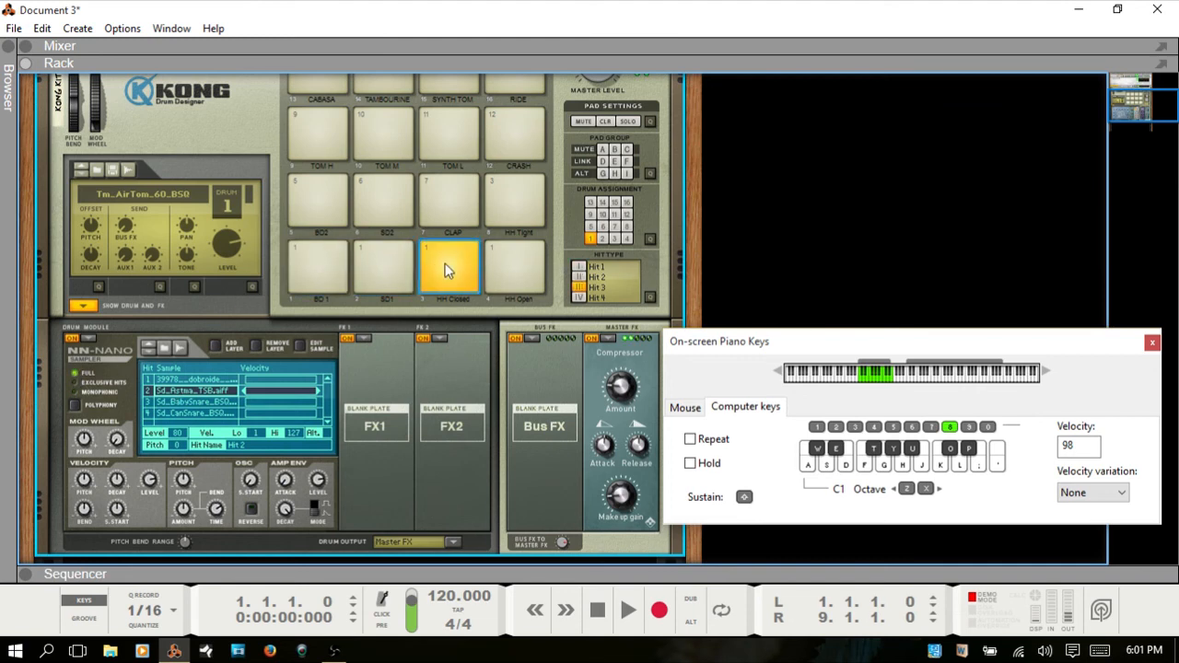
left_click(521, 267)
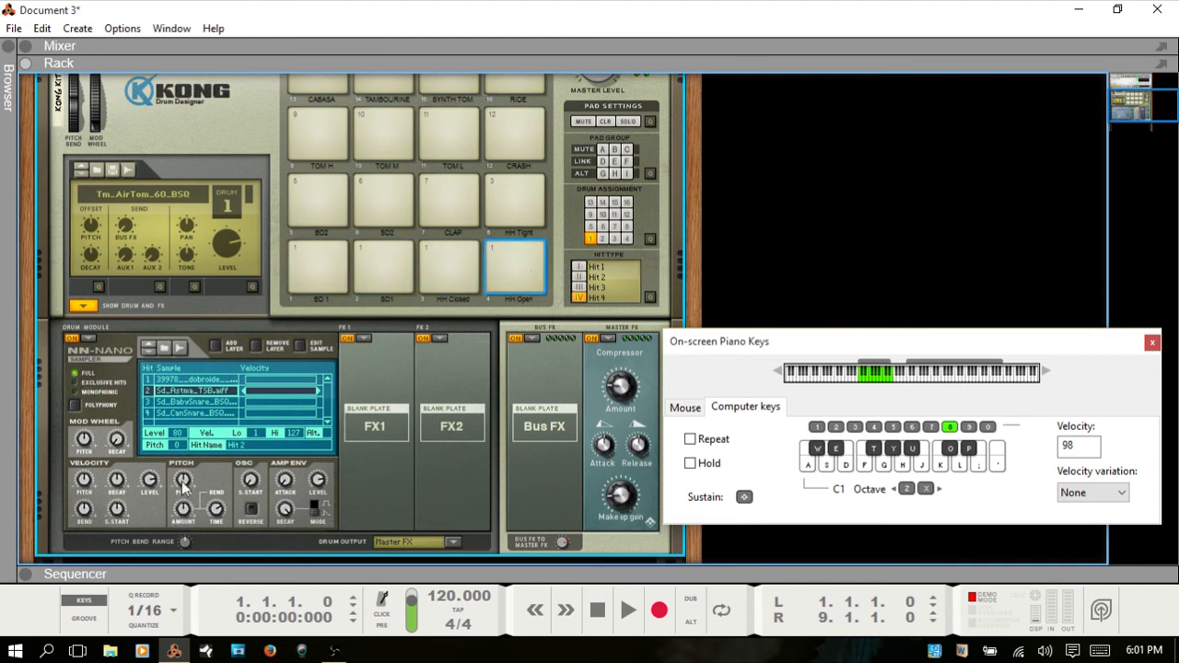
- Play pads 1 to 4 in turn, go back to pad 2 and return to pad 4 to hear the hits in Full polyphony
left_click(319, 258)
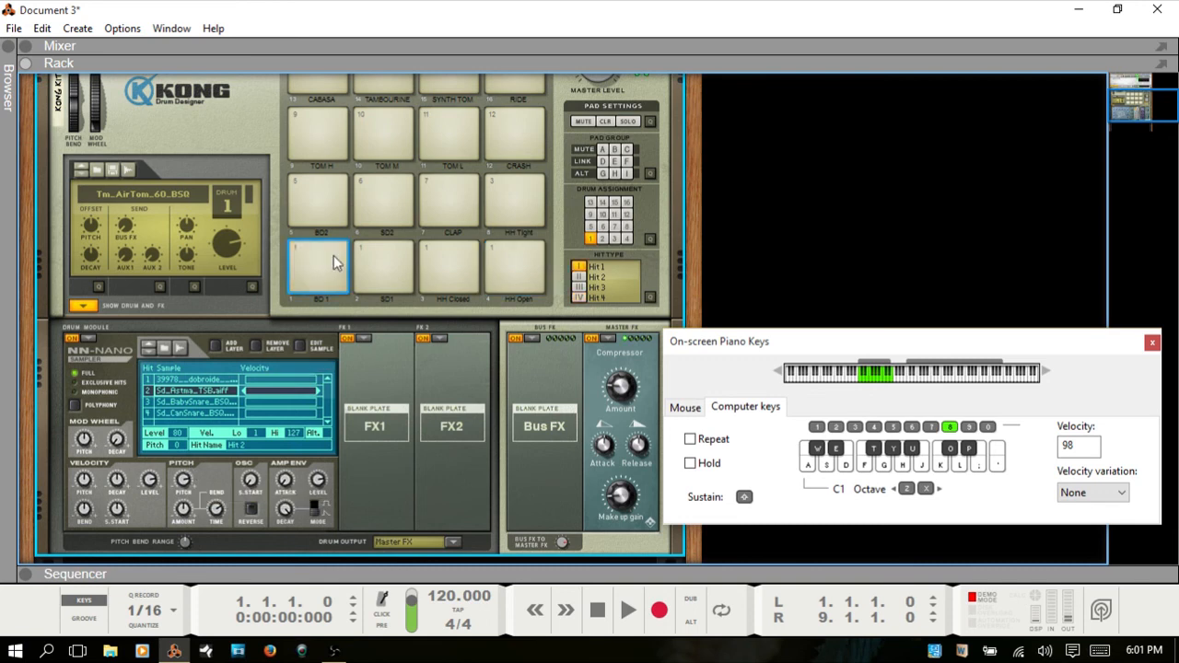
left_click(373, 264)
left_click(440, 262)
left_click(506, 260)
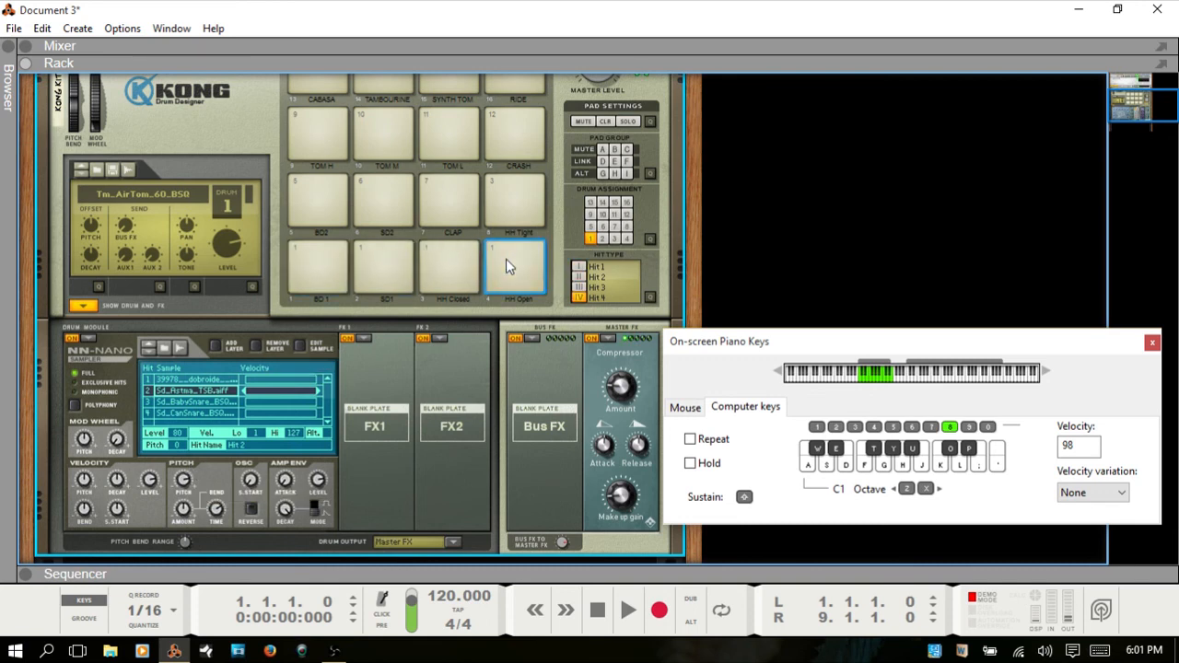
left_click(445, 265)
left_click(378, 264)
left_click(443, 263)
left_click(509, 263)
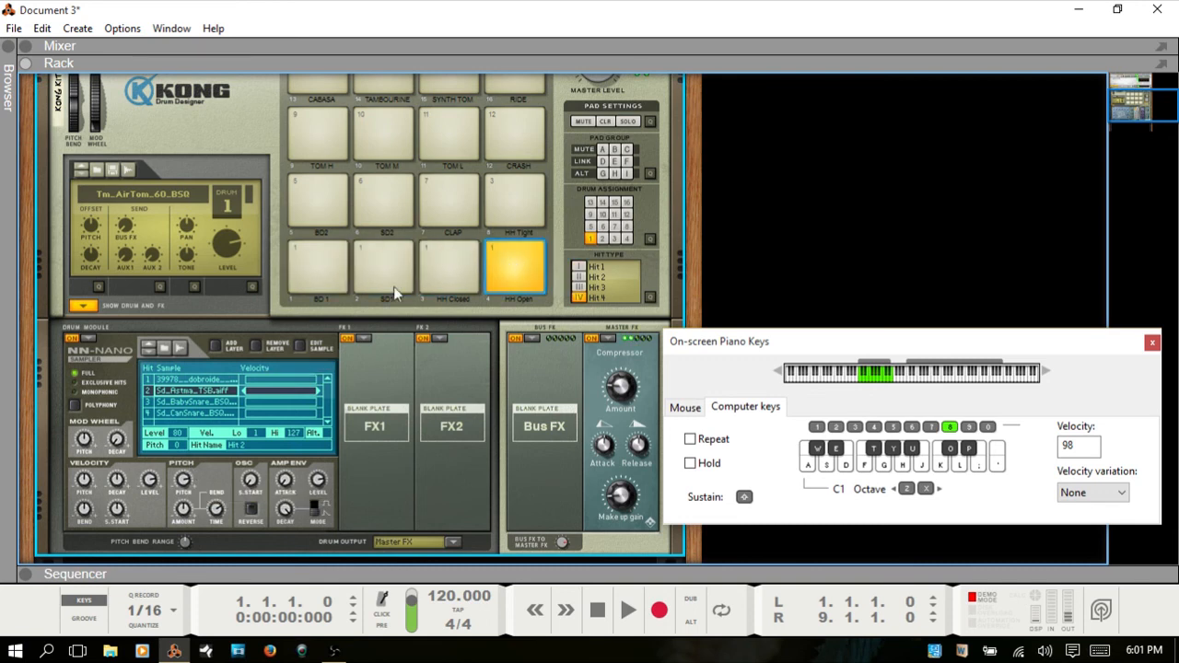
- Lower the NN-Nano pitch to -971 cents and play pads 2, 3 and 4 to hear the lowered hits
left_click_drag(184, 481, 193, 515)
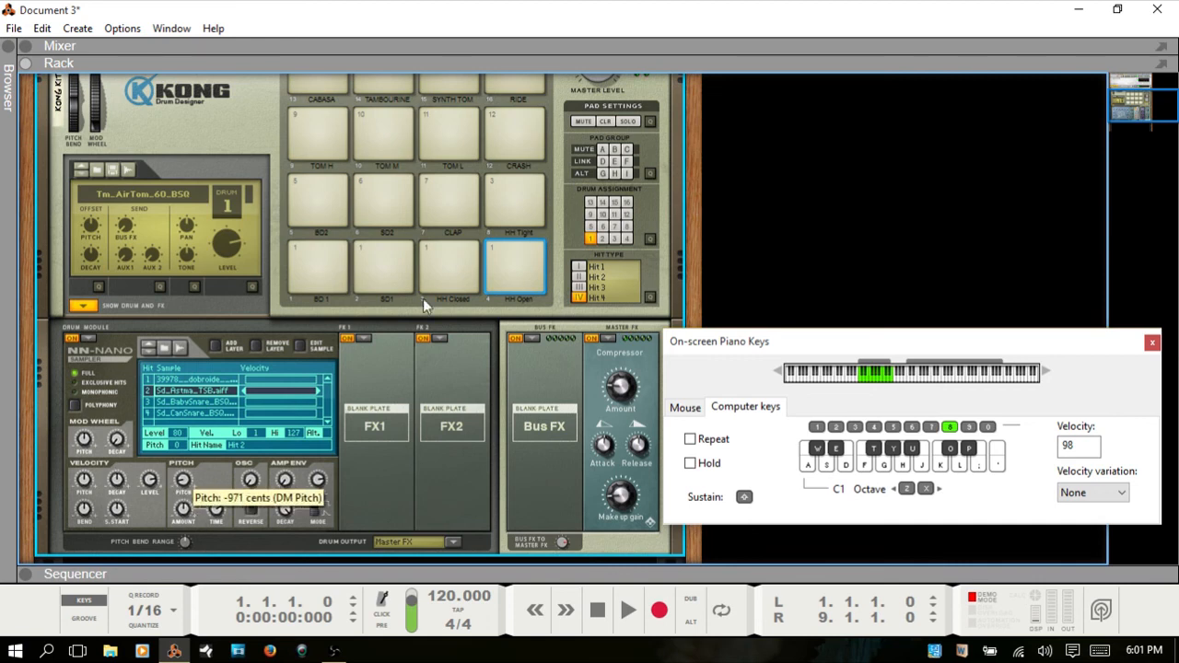
left_click(456, 262)
left_click(381, 266)
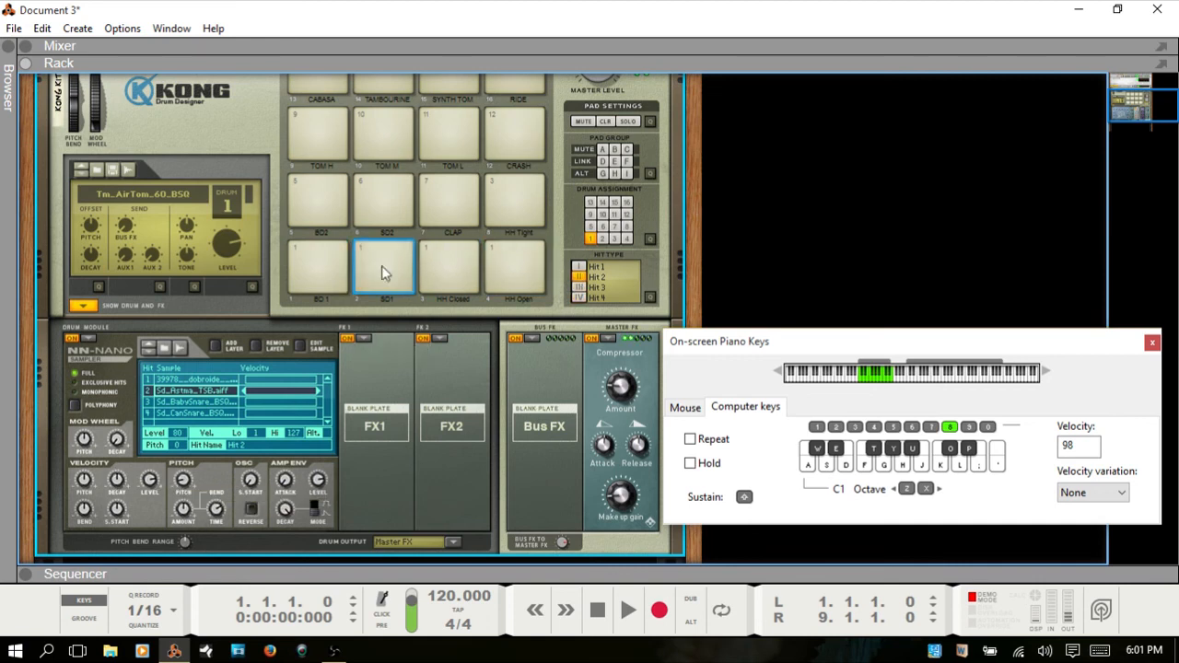
left_click(527, 267)
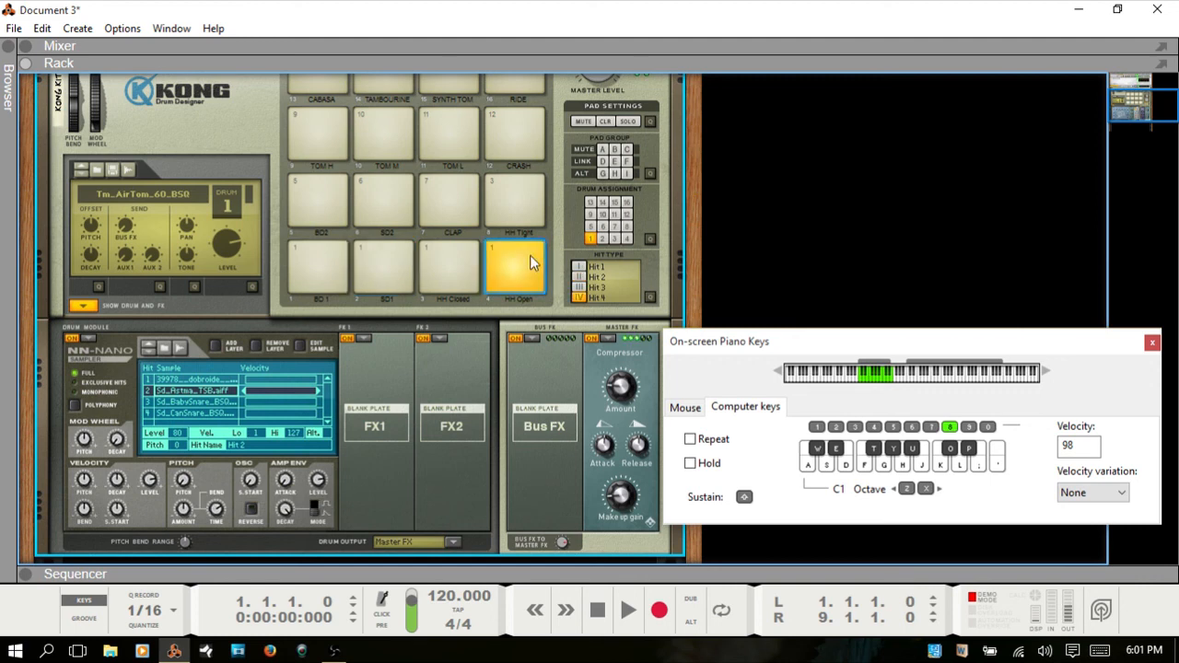
left_click(442, 265)
left_click(383, 263)
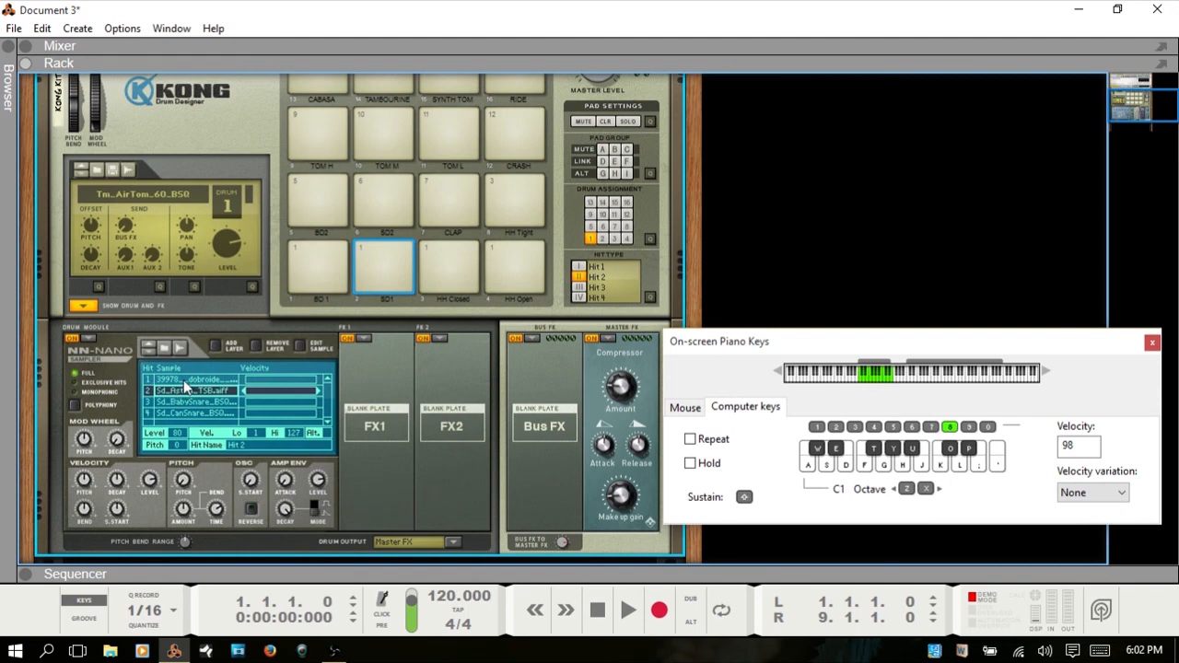
- View the Sd_Astma_TSB.aiff sample in the sample editor and close it without changes
left_click(300, 345)
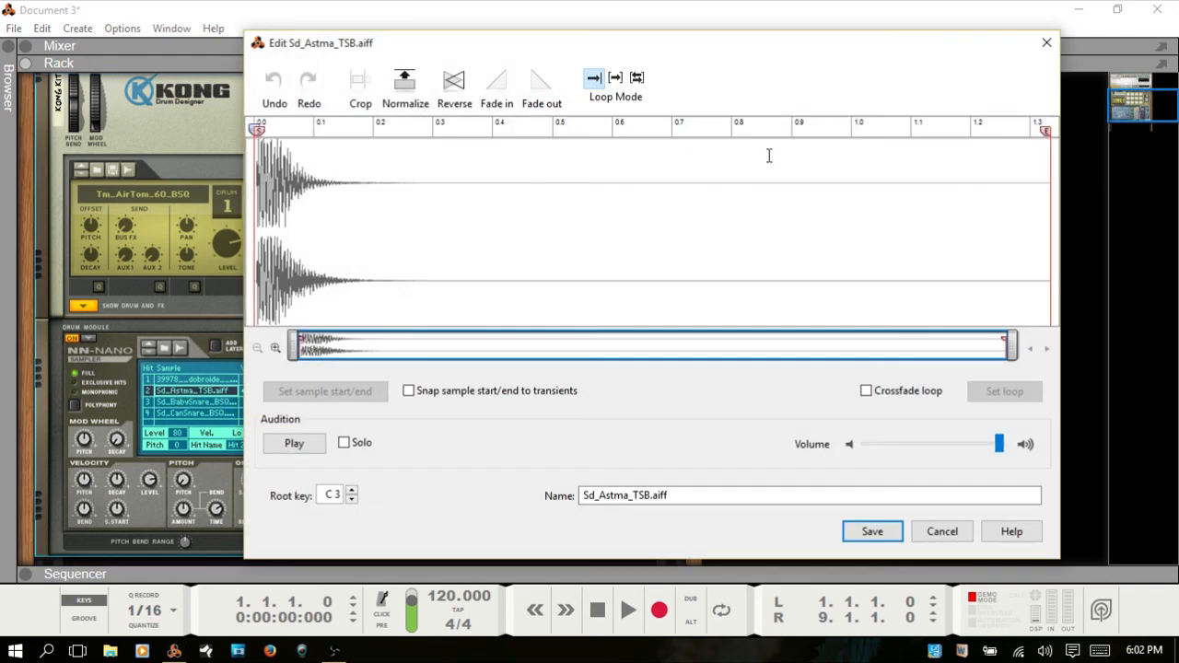
left_click(1046, 43)
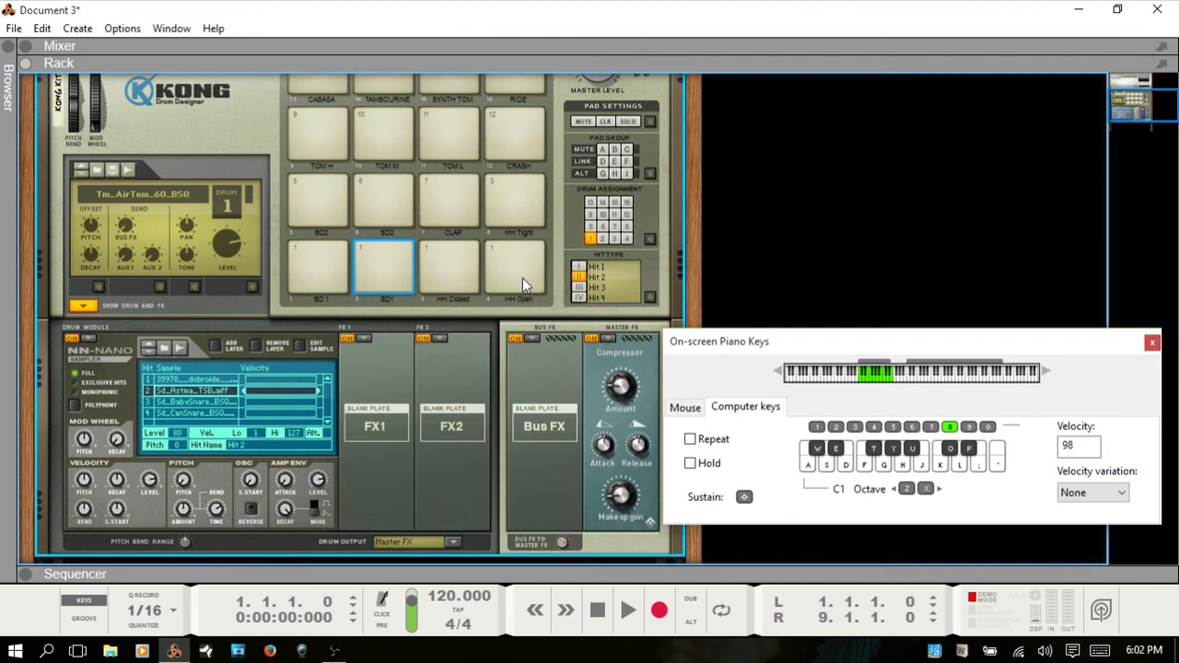
- Turn on Reverse in the NN-Nano oscillator section and play pads 3, 4, 2 and 1 to hear the reversed hits
left_click(251, 510)
left_click(449, 252)
left_click(513, 255)
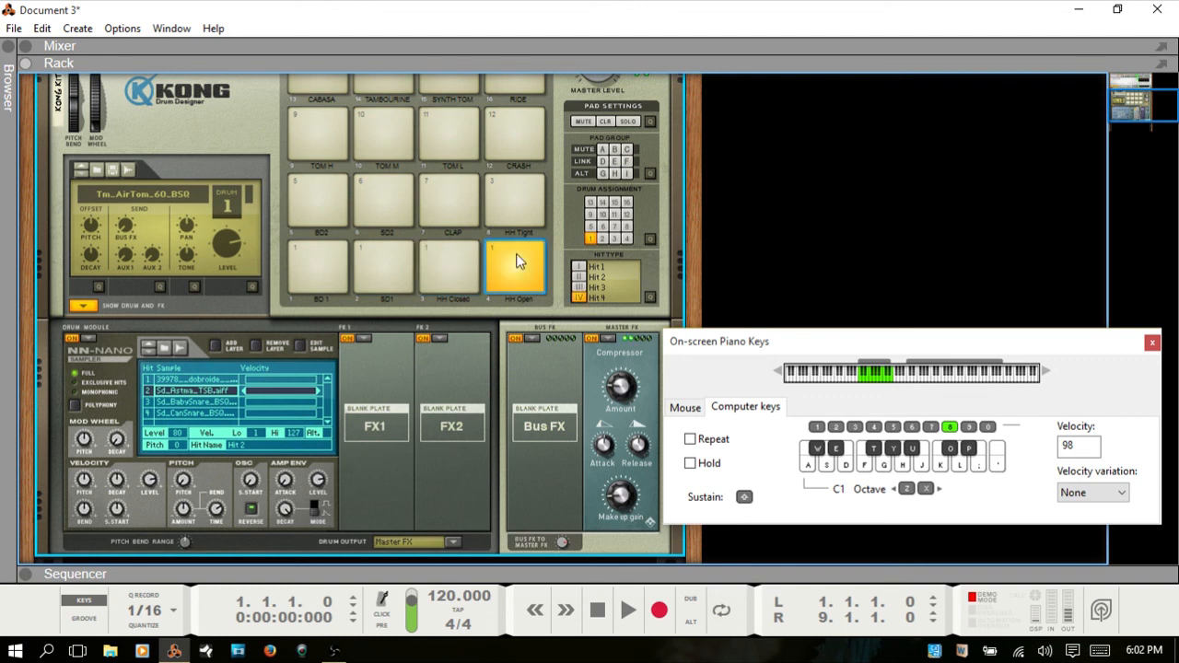
left_click(383, 261)
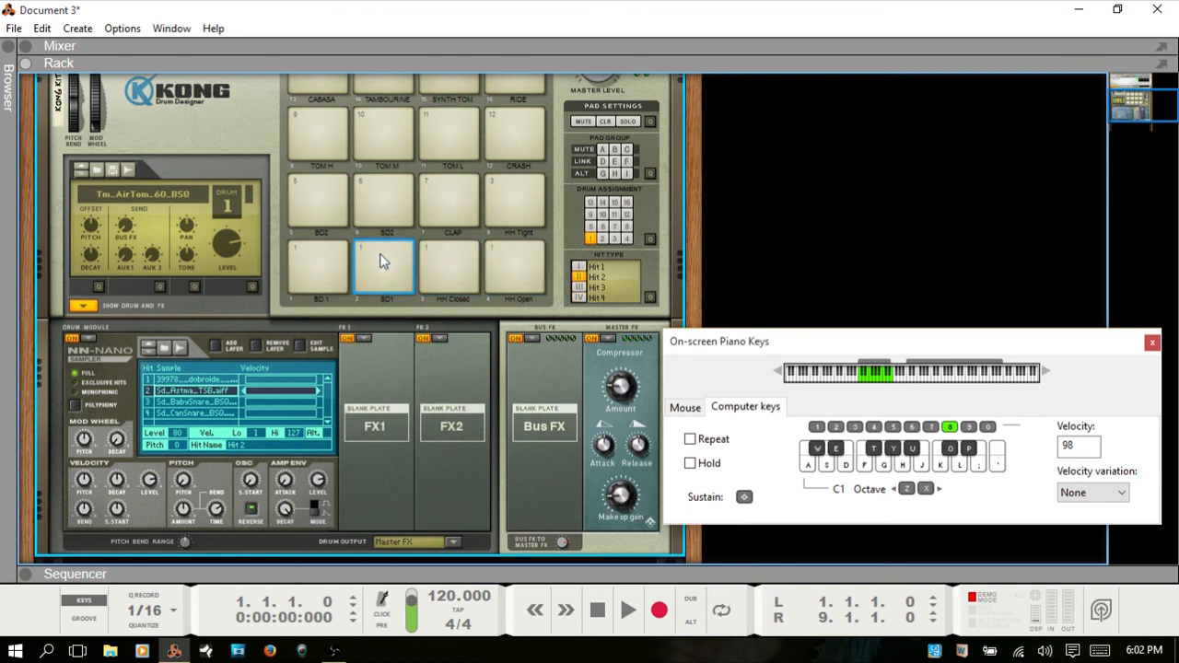
left_click(317, 249)
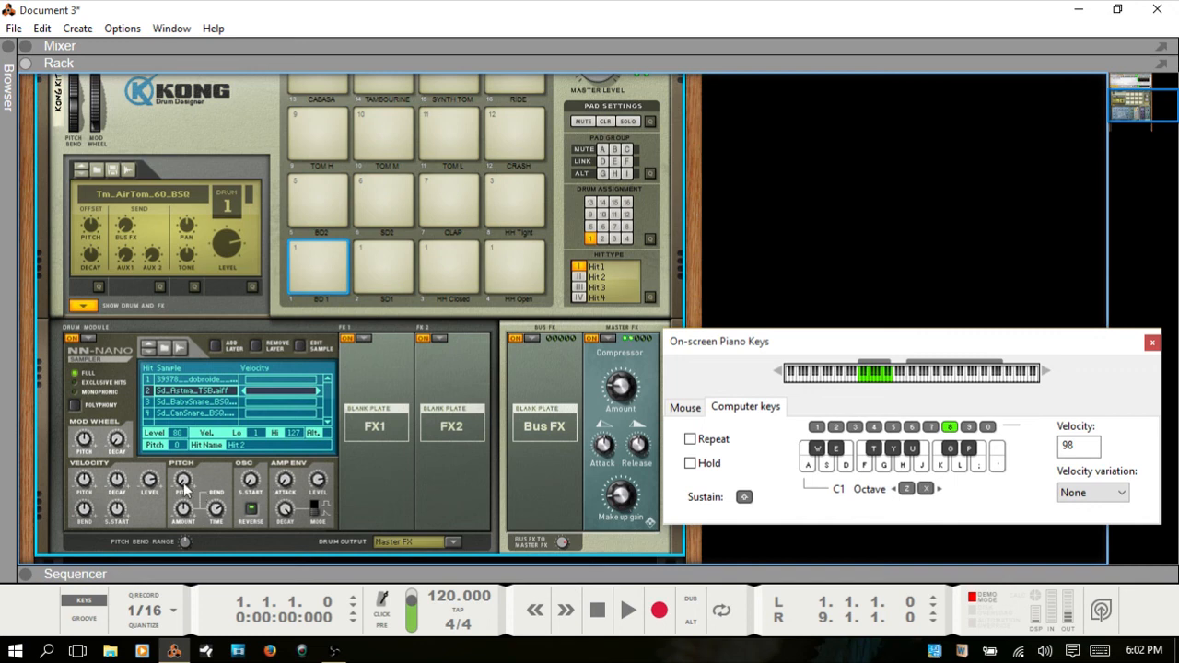
- Raise the NN-Nano pitch and play pad 1 to hear the change on the reversed hit
mouse_move(182, 471)
left_click_drag(182, 477, 188, 454)
left_click(327, 242)
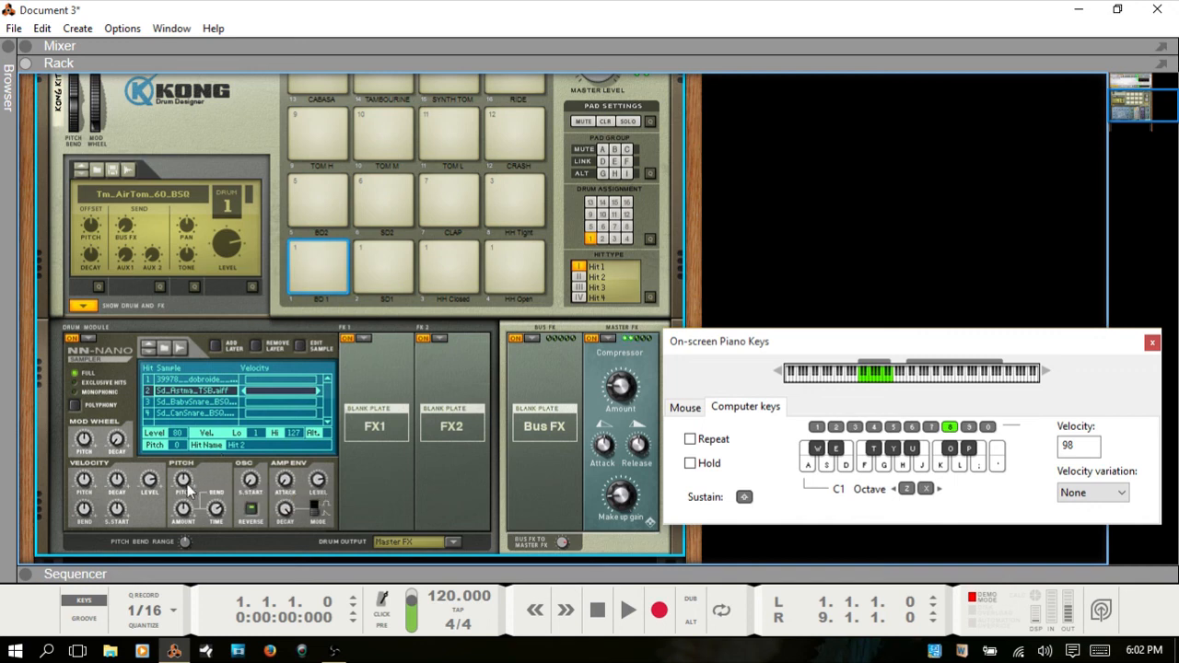